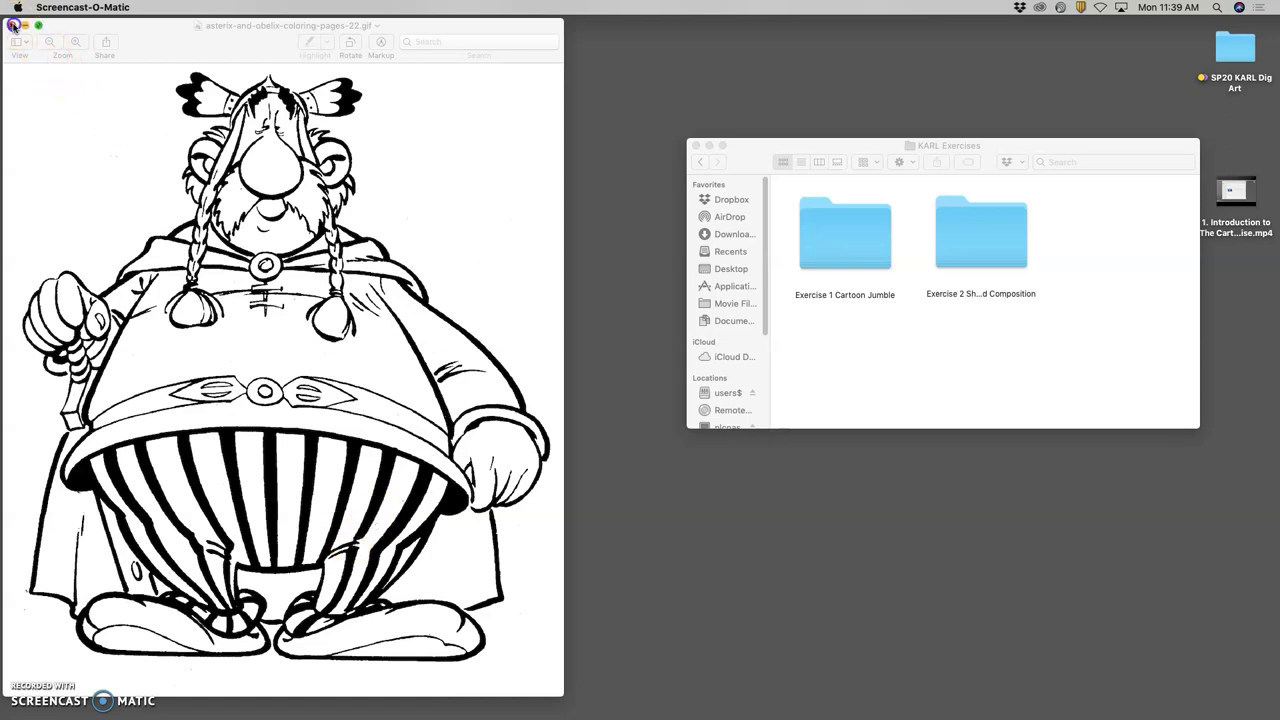
- Close the Obelix preview and navigate to SP20 KARL Dig Art > KARL Exercises > Exercise 1 Cartoon Jumble
{"action": "left_click", "coordinate": [13, 25]}
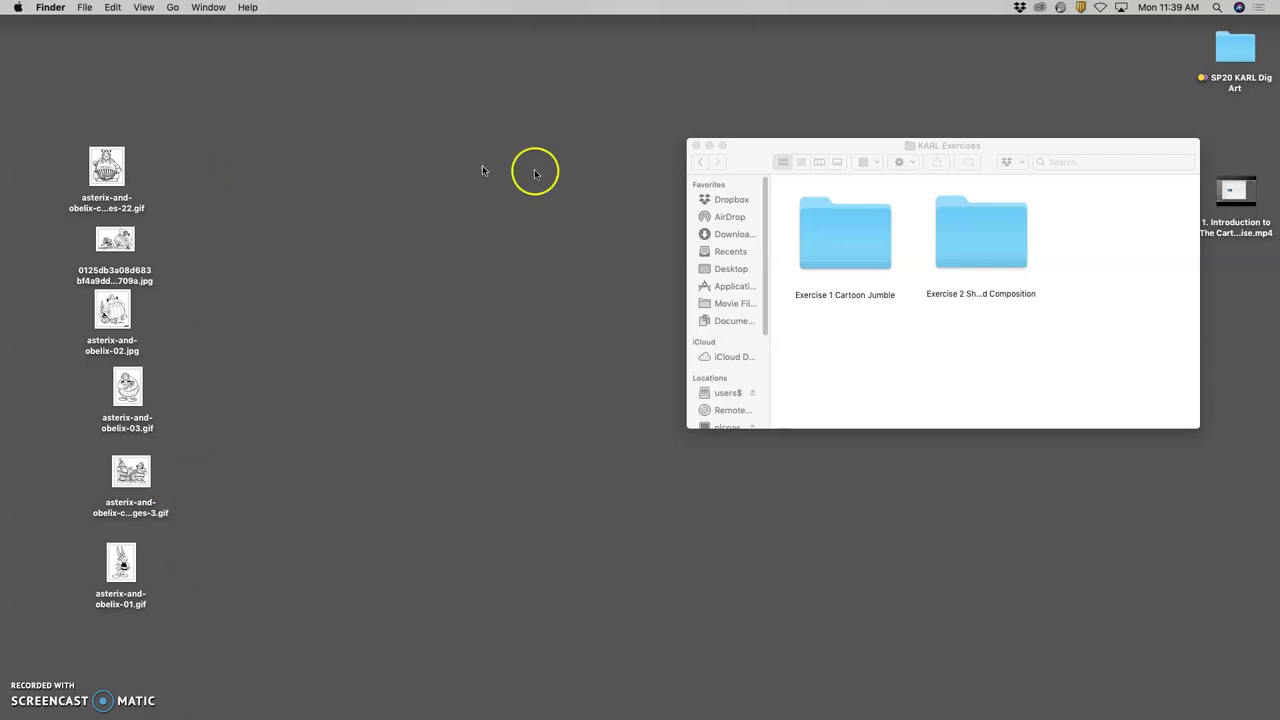
{"action": "left_click", "coordinate": [697, 146]}
{"action": "left_click", "coordinate": [1247, 56]}
{"action": "double_click", "coordinate": [1247, 58]}
{"action": "left_click", "coordinate": [851, 243]}
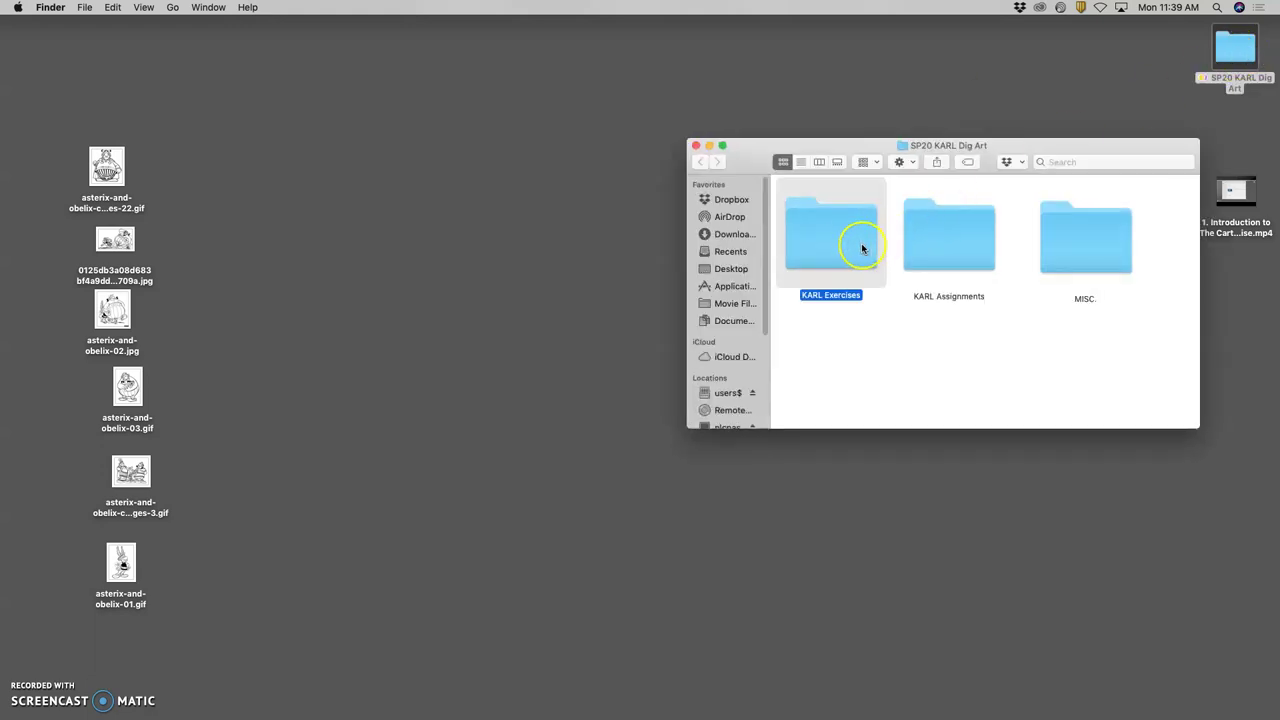
{"action": "double_click", "coordinate": [861, 247]}
{"action": "double_click", "coordinate": [862, 247]}
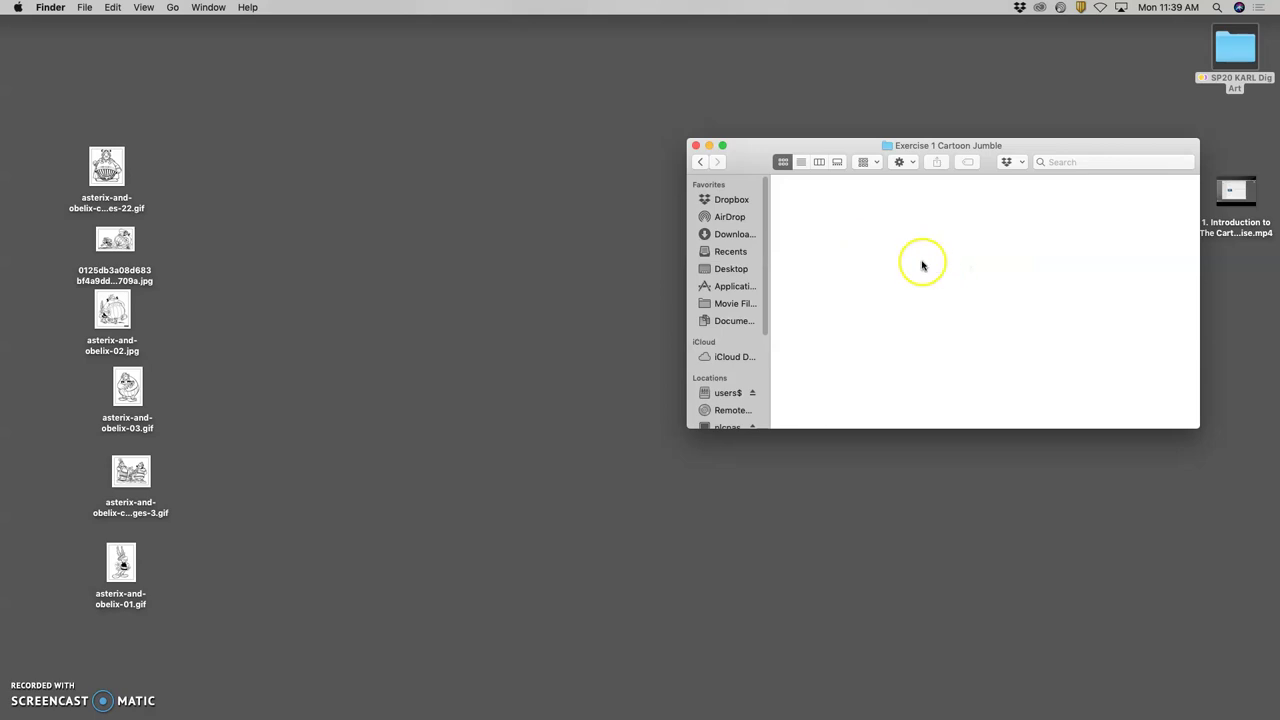
- Create a new folder named 'references' there
{"action": "right_click", "coordinate": [832, 225]}
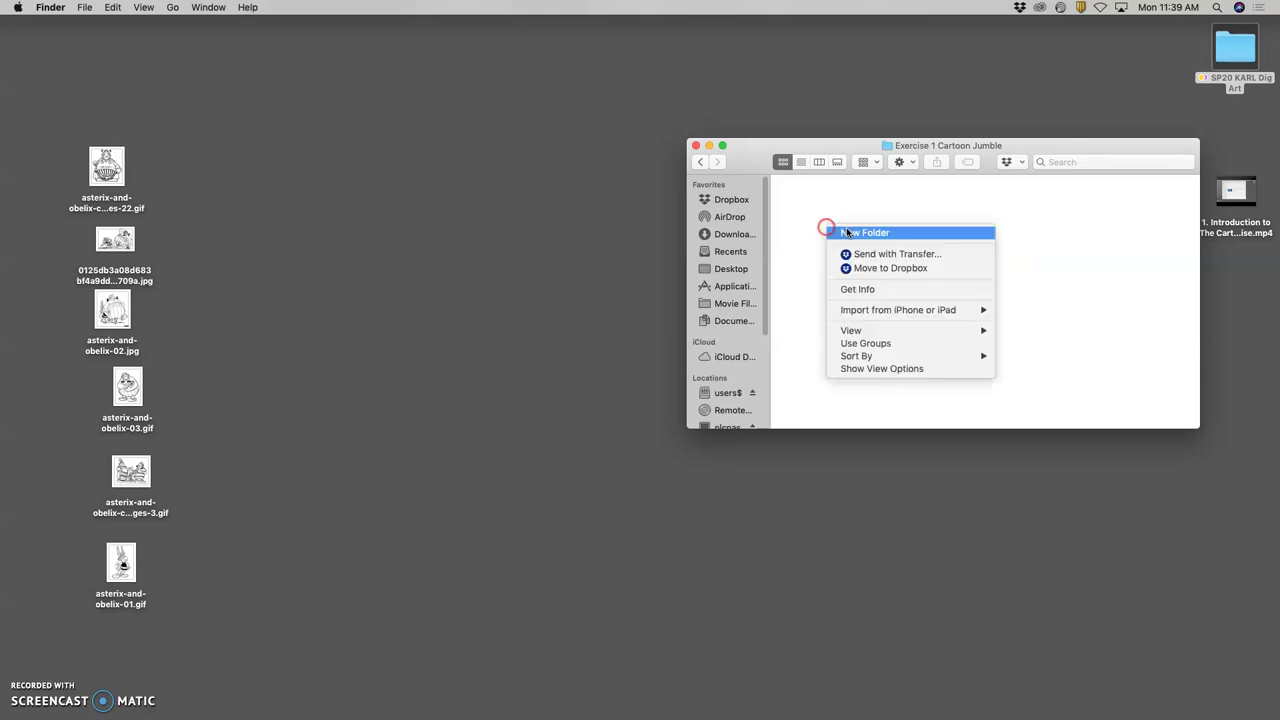
{"action": "left_click", "coordinate": [848, 232]}
{"action": "type", "text": "references"}
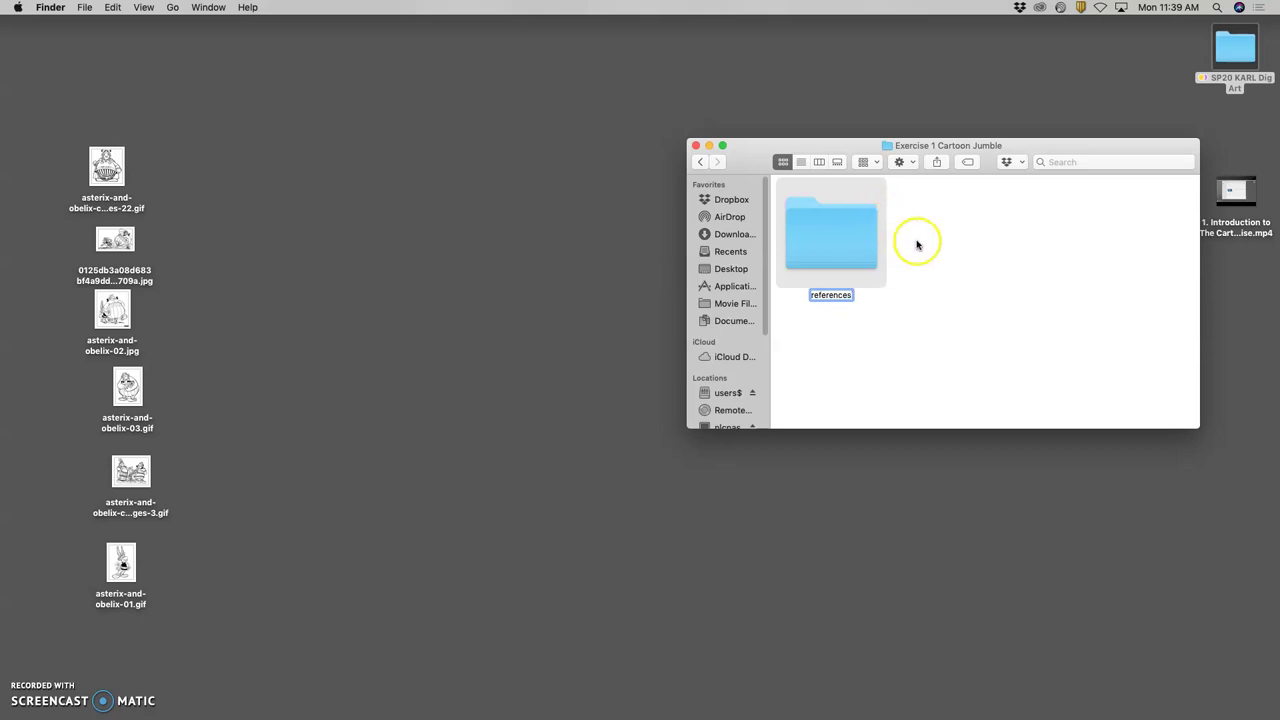
- Move the six Asterix images from the desktop into the references folder
{"action": "left_click", "coordinate": [913, 283]}
{"action": "left_click_drag", "start_coordinate": [200, 165], "coordinate": [72, 608]}
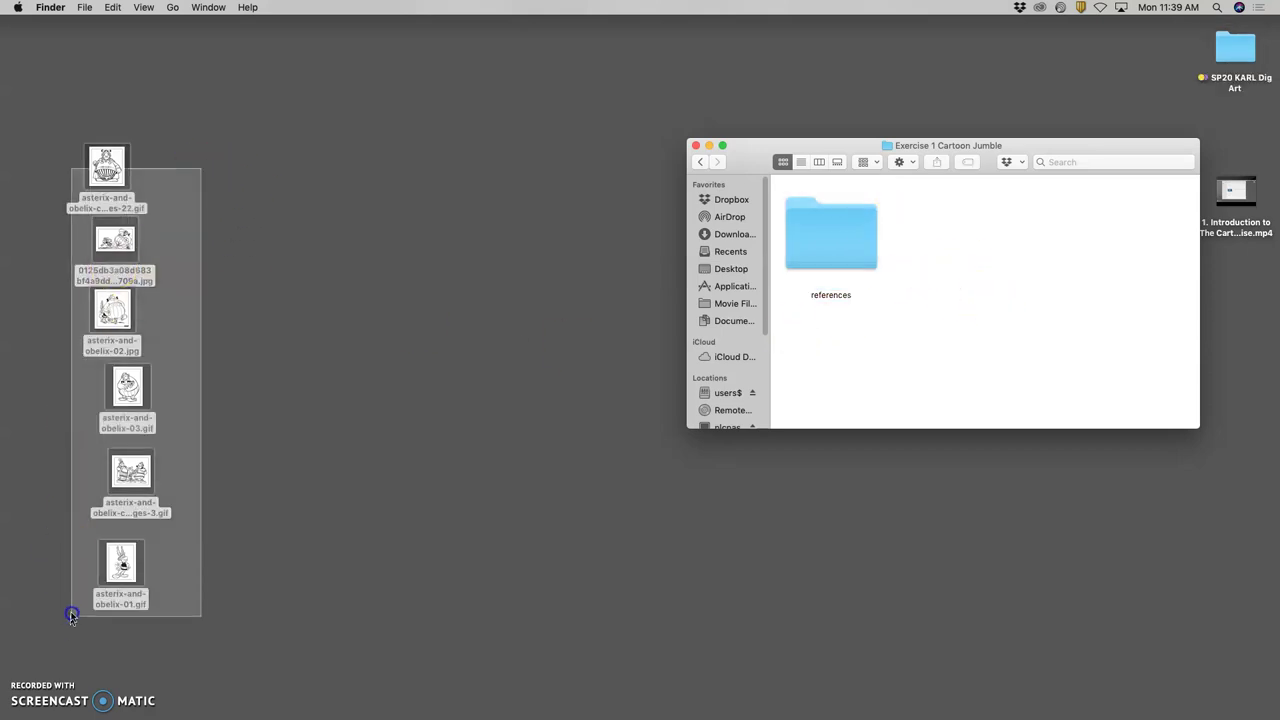
{"action": "left_click_drag", "start_coordinate": [106, 165], "coordinate": [835, 235]}
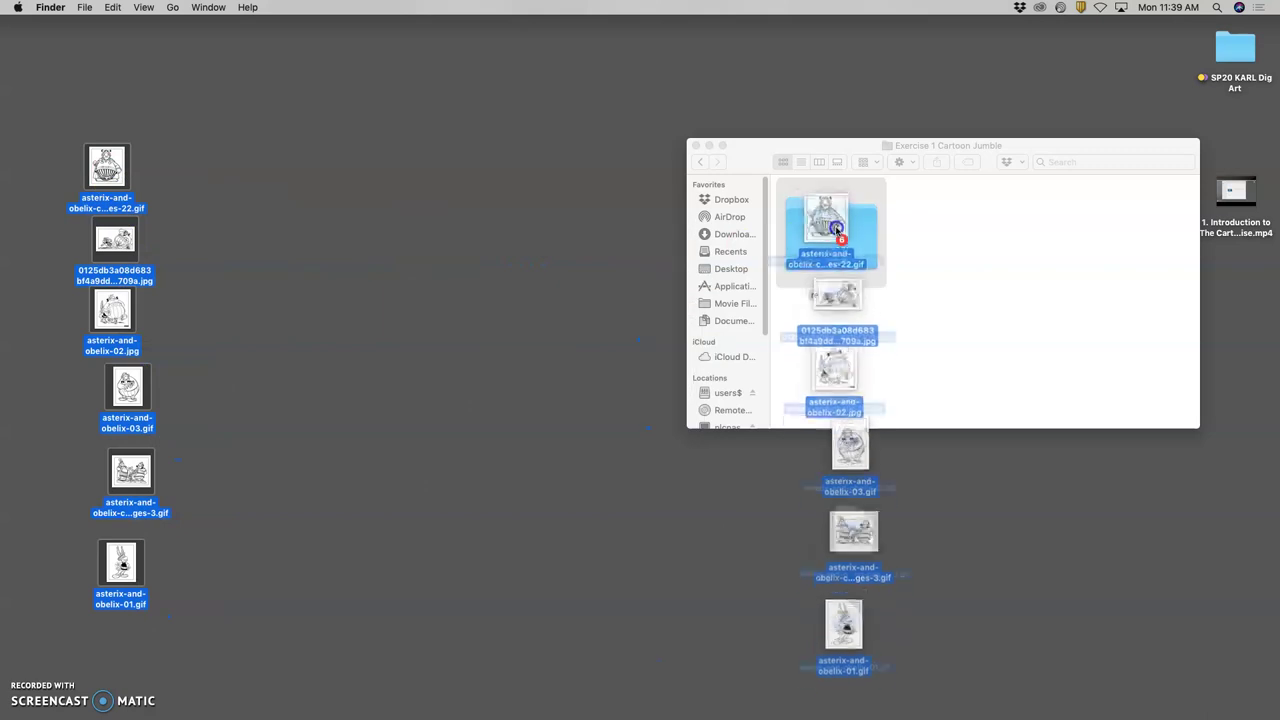
- Open the references folder, then move its window higher and enlarge it
{"action": "double_click", "coordinate": [829, 241]}
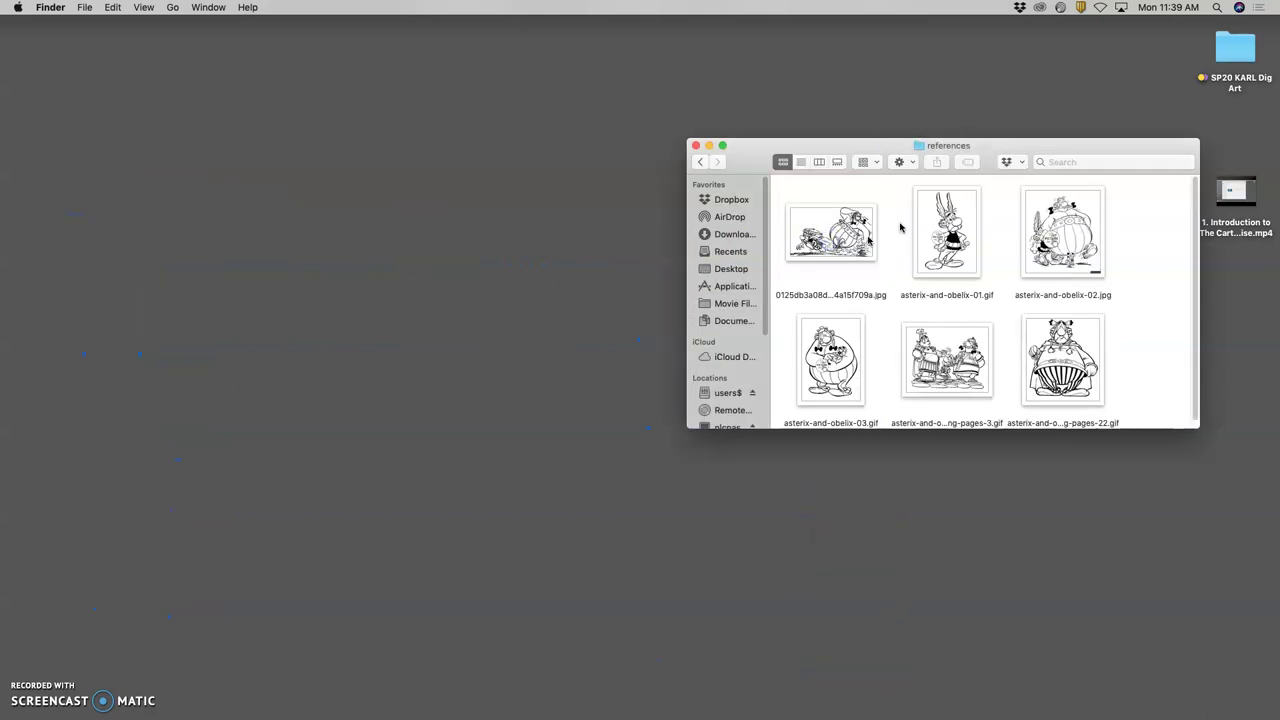
{"action": "left_click_drag", "start_coordinate": [1063, 143], "coordinate": [991, 40]}
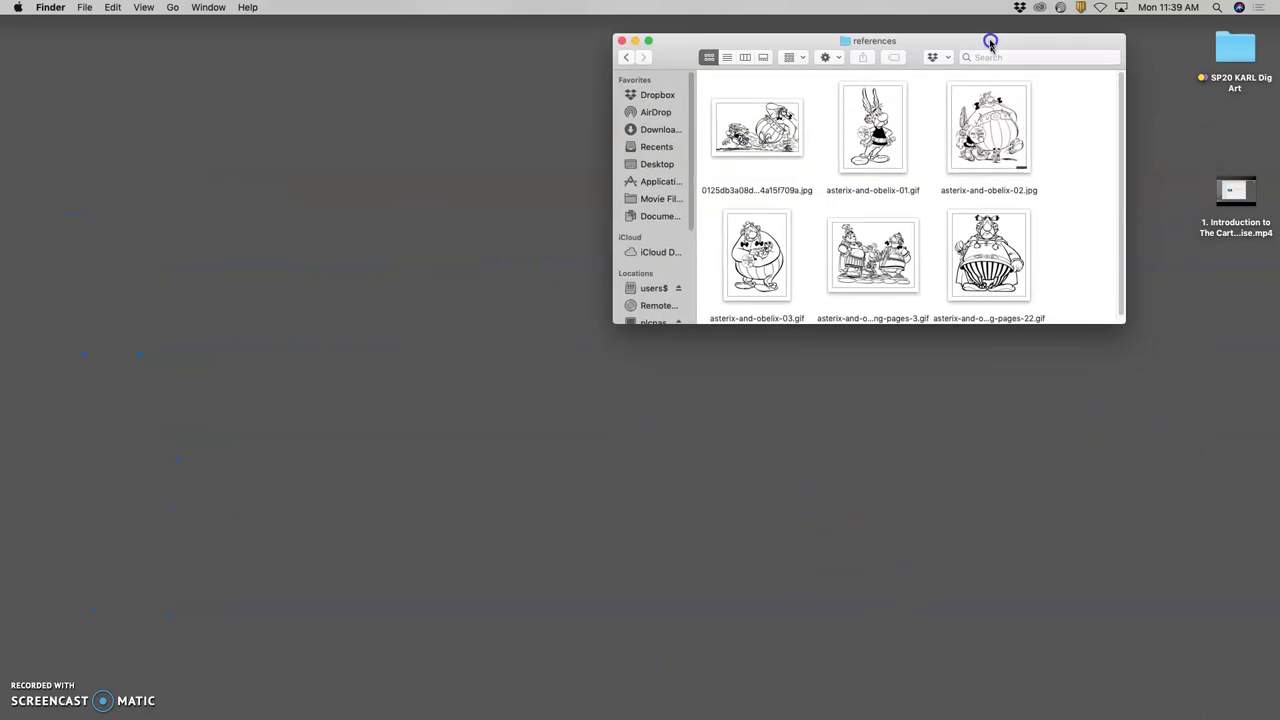
{"action": "left_click_drag", "start_coordinate": [1117, 318], "coordinate": [1128, 428]}
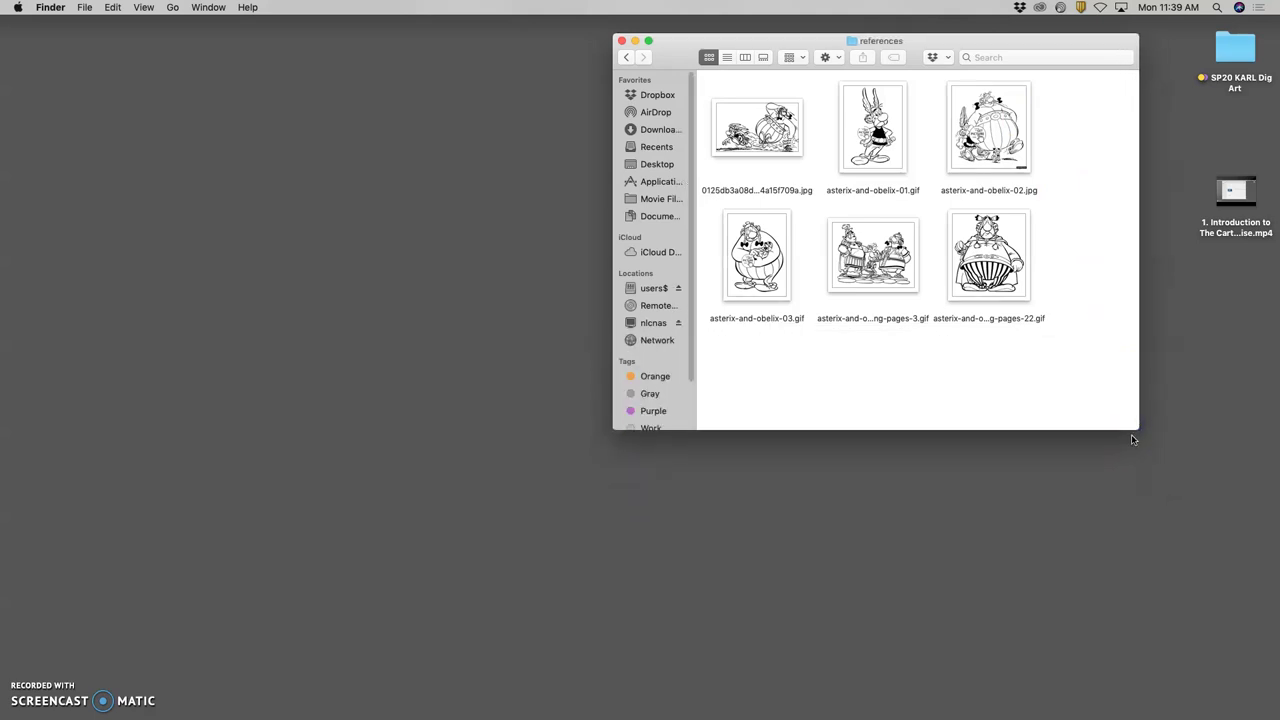
{"action": "left_click", "coordinate": [1119, 422]}
- Open asterix-and-obelix-02.jpg in Photoshop, finally by dragging it onto the Photoshop window
{"action": "left_click", "coordinate": [1000, 125]}
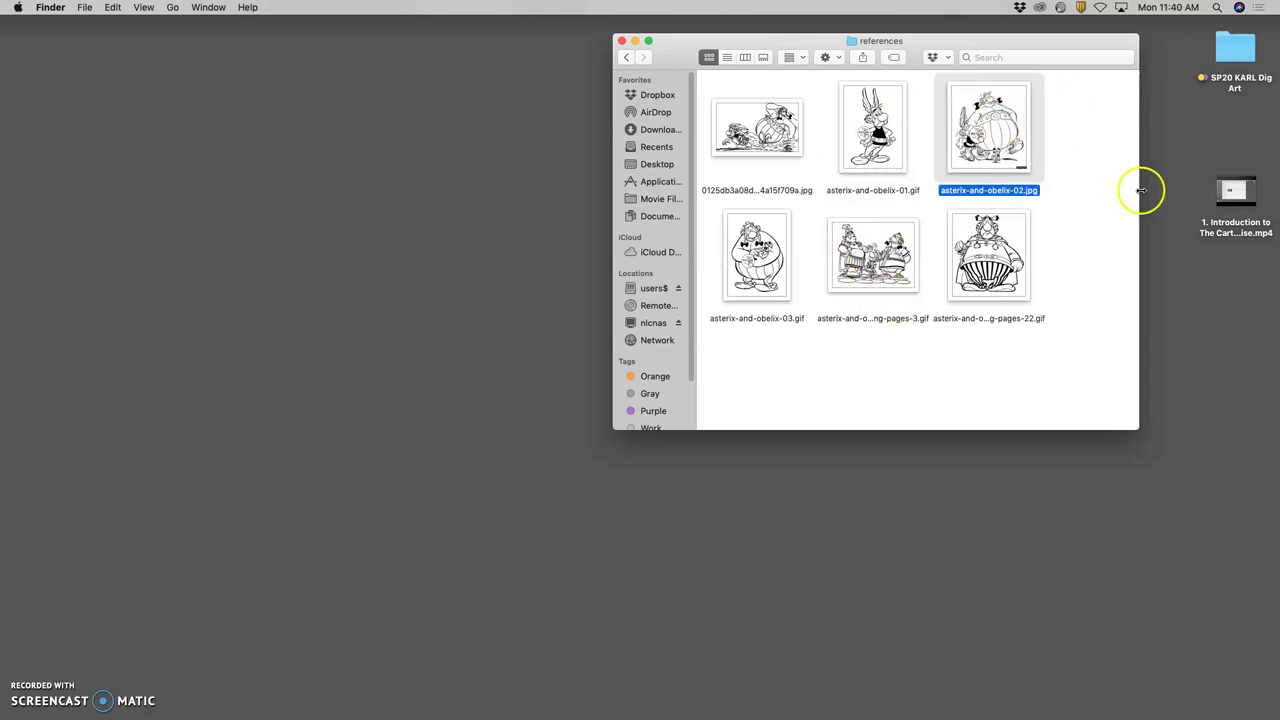
{"action": "right_click", "coordinate": [992, 127]}
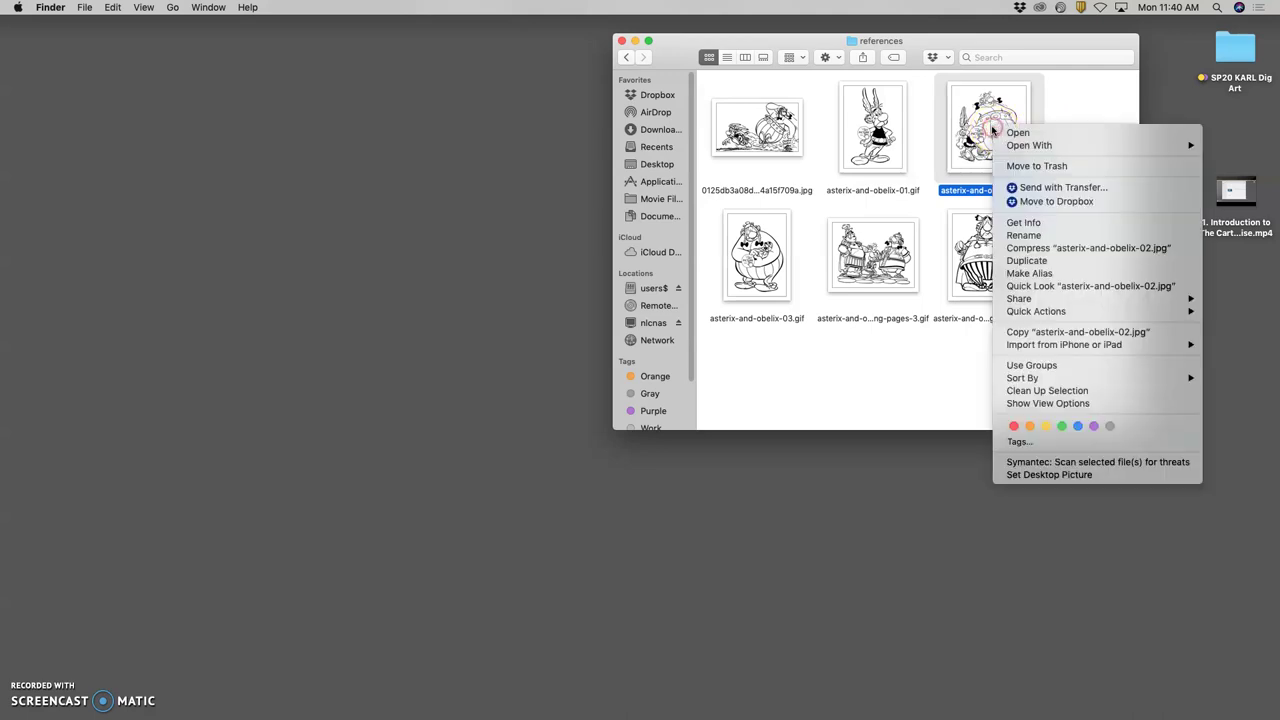
{"action": "mouse_move", "coordinate": [1029, 145]}
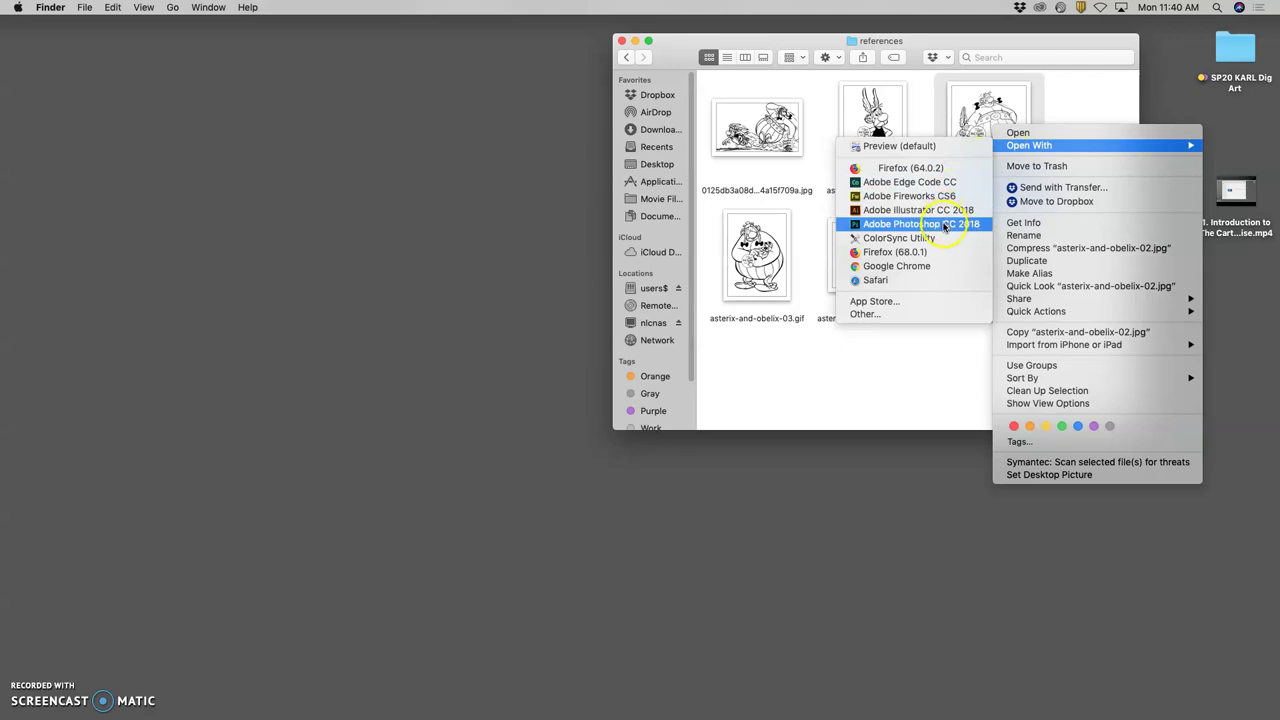
{"action": "left_click", "coordinate": [943, 225]}
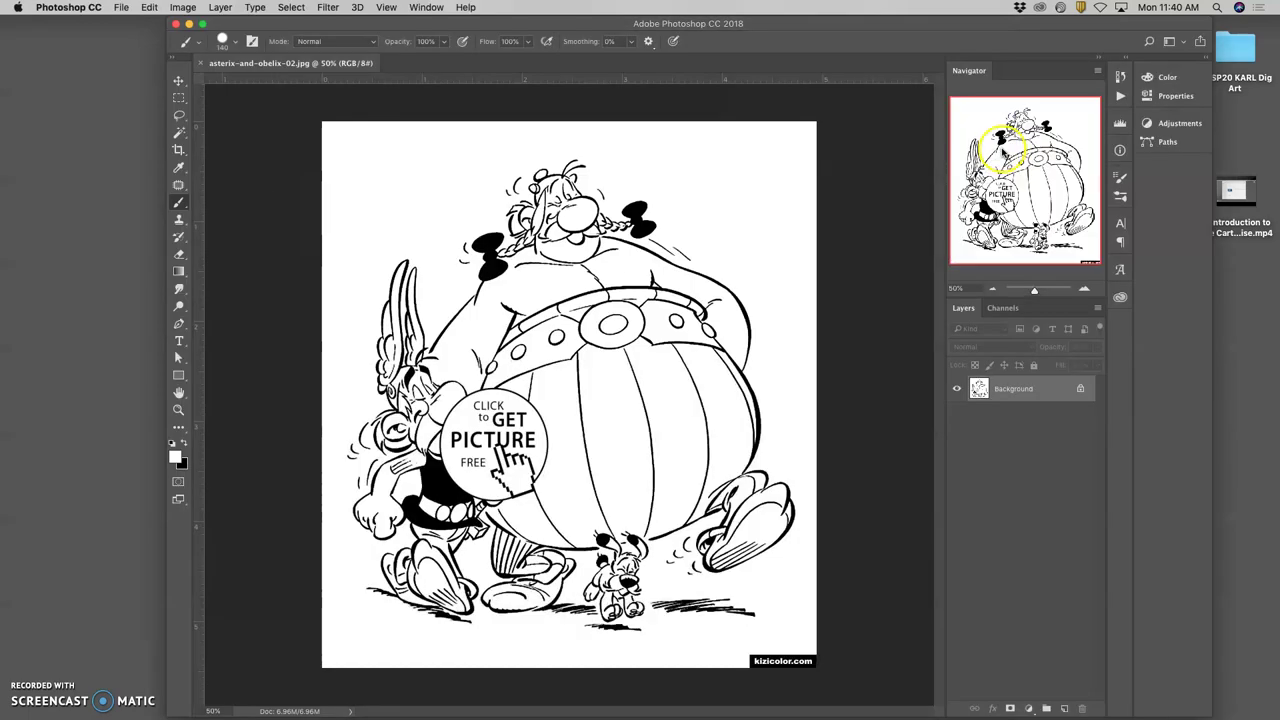
{"action": "double_click", "coordinate": [1052, 22]}
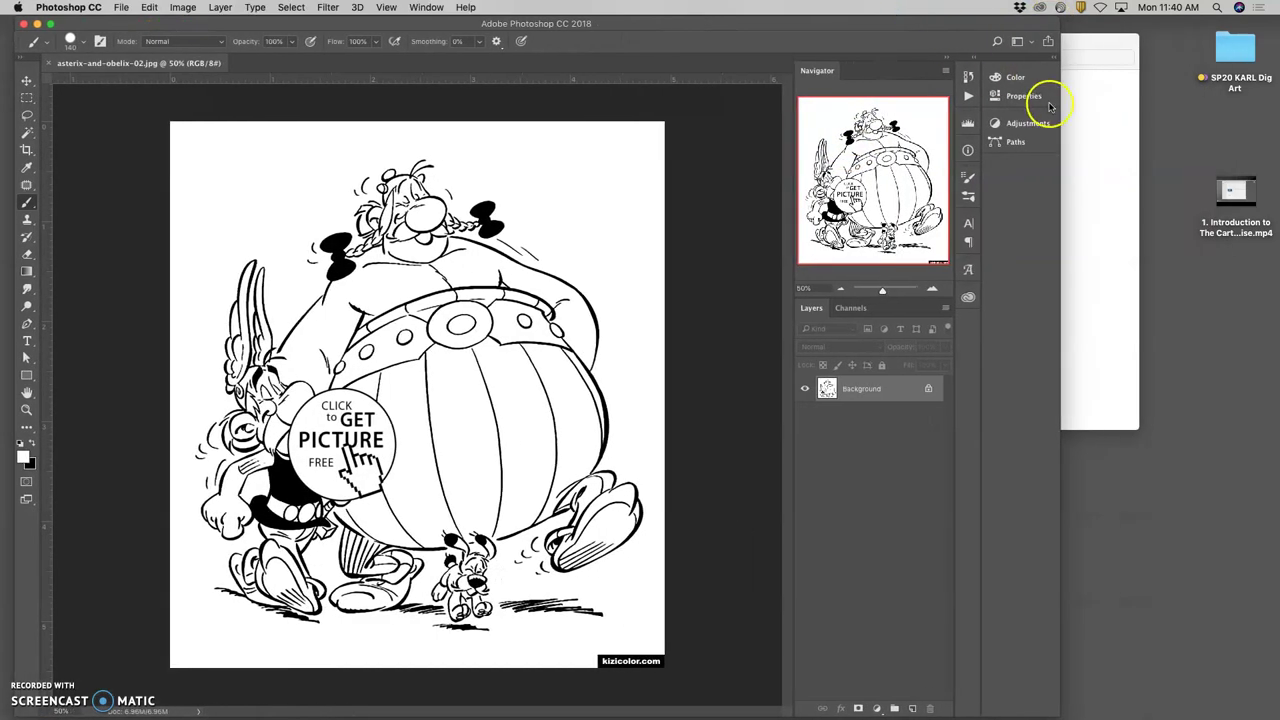
{"action": "left_click", "coordinate": [1064, 108]}
{"action": "right_click", "coordinate": [1006, 129]}
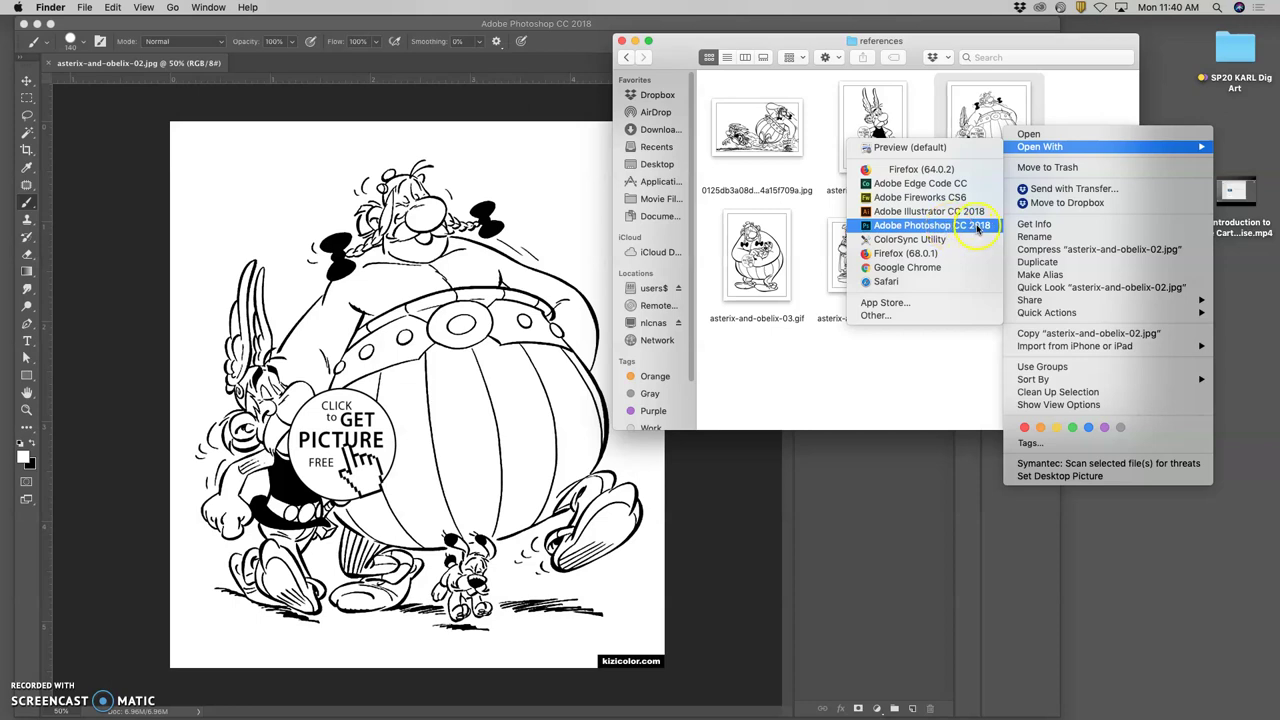
{"action": "left_click", "coordinate": [978, 226]}
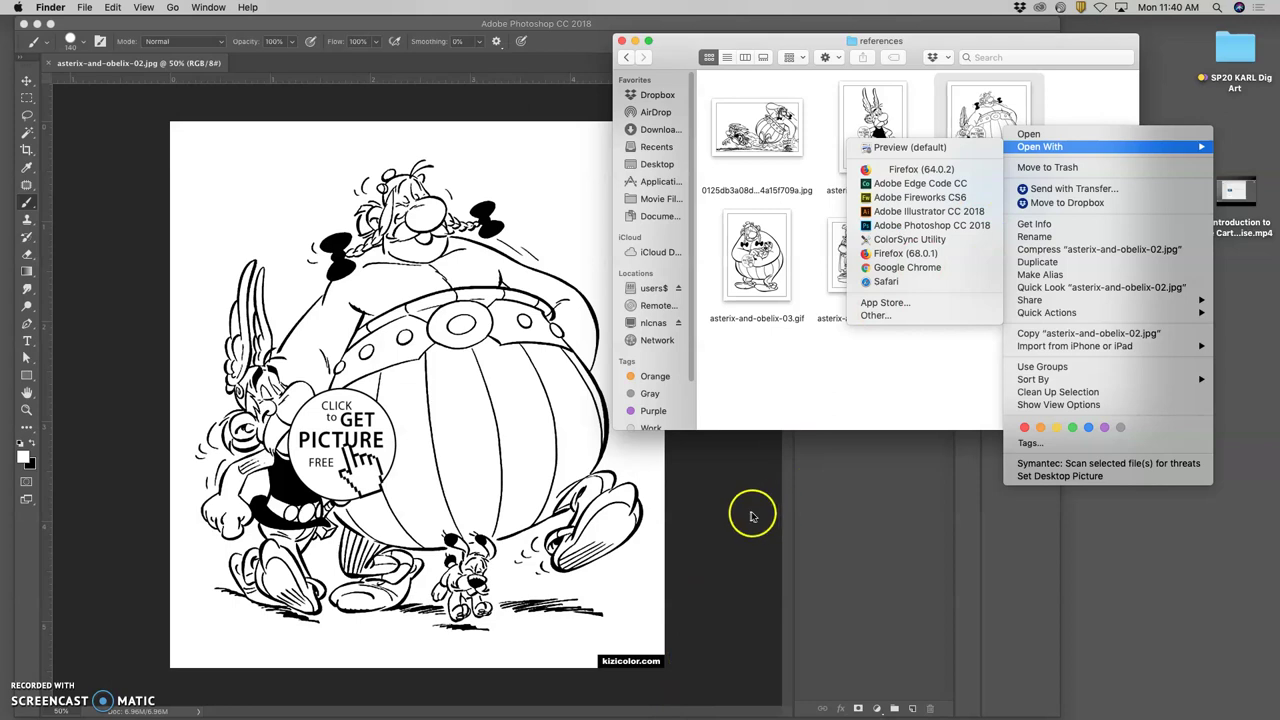
{"action": "left_click", "coordinate": [23, 22]}
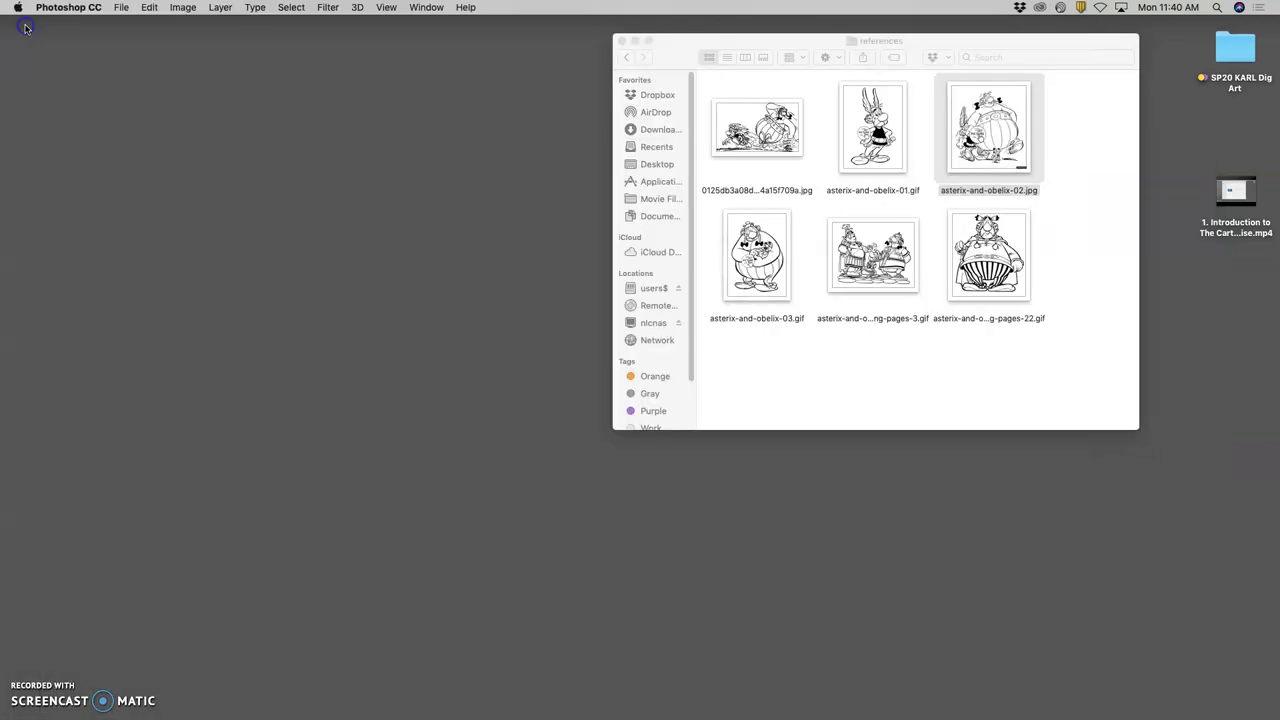
{"action": "left_click", "coordinate": [1075, 179]}
{"action": "mouse_move", "coordinate": [982, 136]}
{"action": "left_mouse_down"}
{"action": "mouse_move", "coordinate": [672, 688]}
{"action": "mouse_move", "coordinate": [585, 697]}
{"action": "left_mouse_up"}
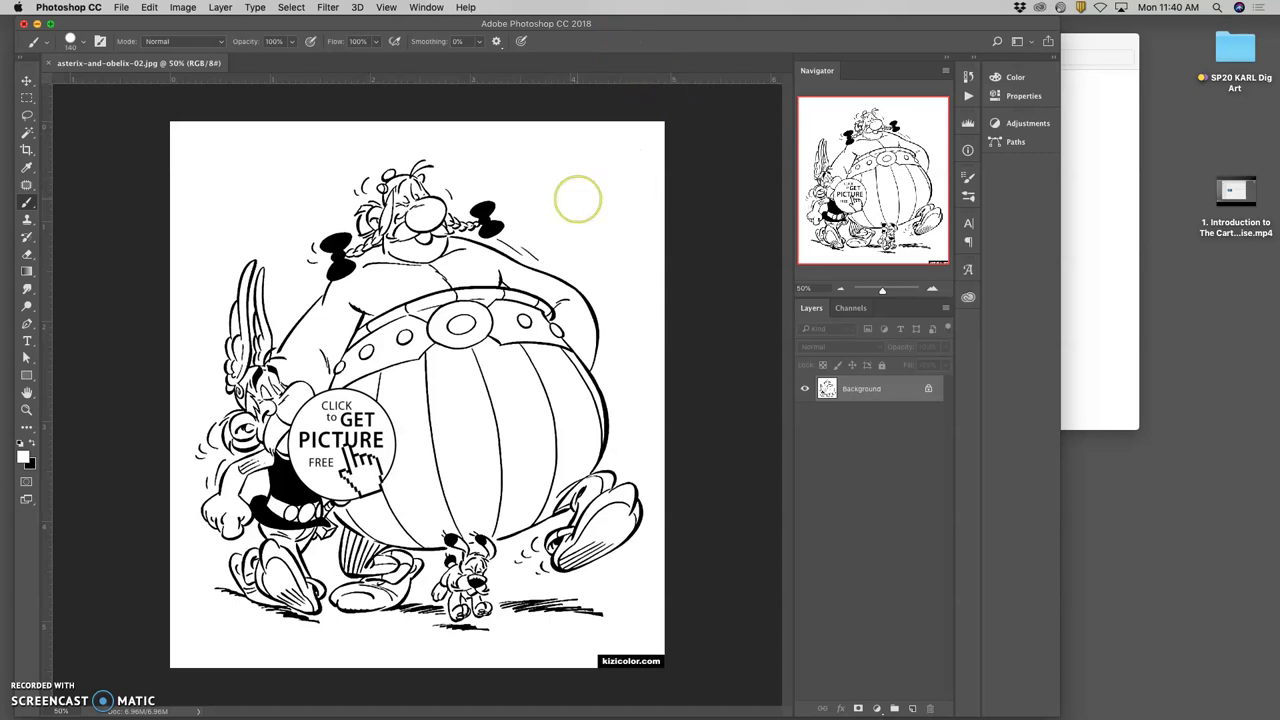
{"action": "left_click_drag", "start_coordinate": [714, 20], "coordinate": [814, 23]}
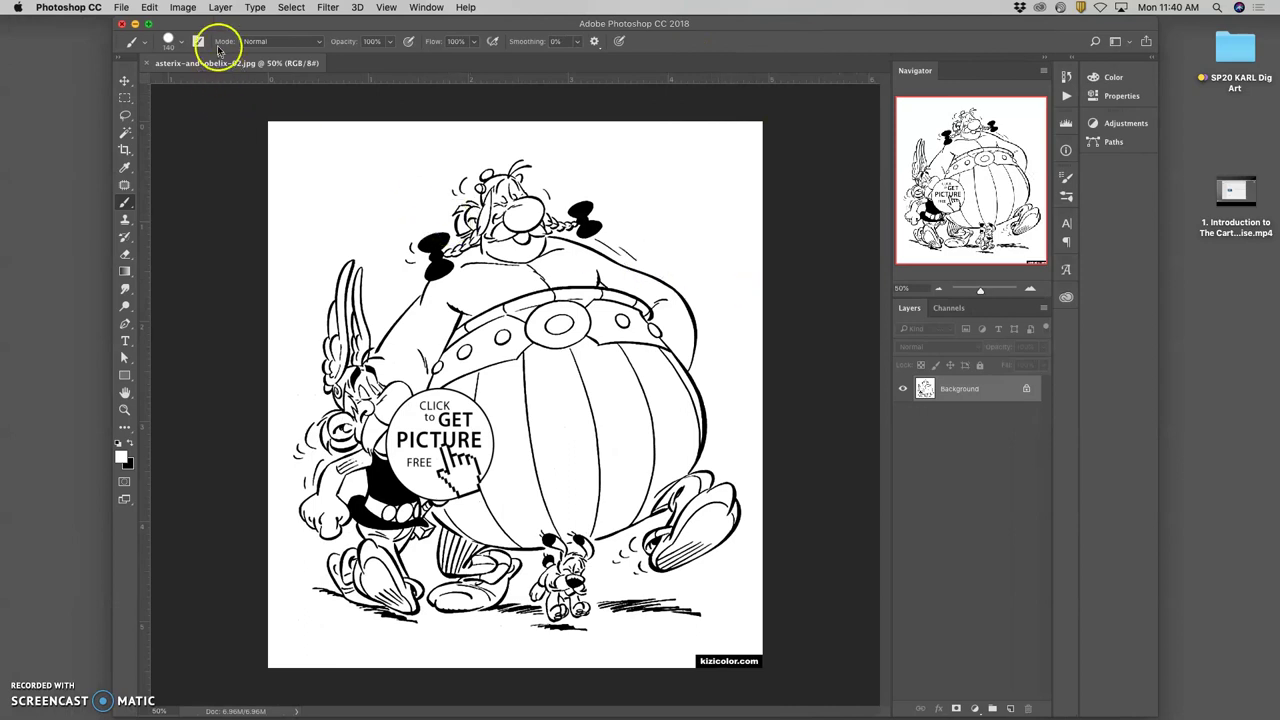
{"action": "left_click", "coordinate": [186, 9]}
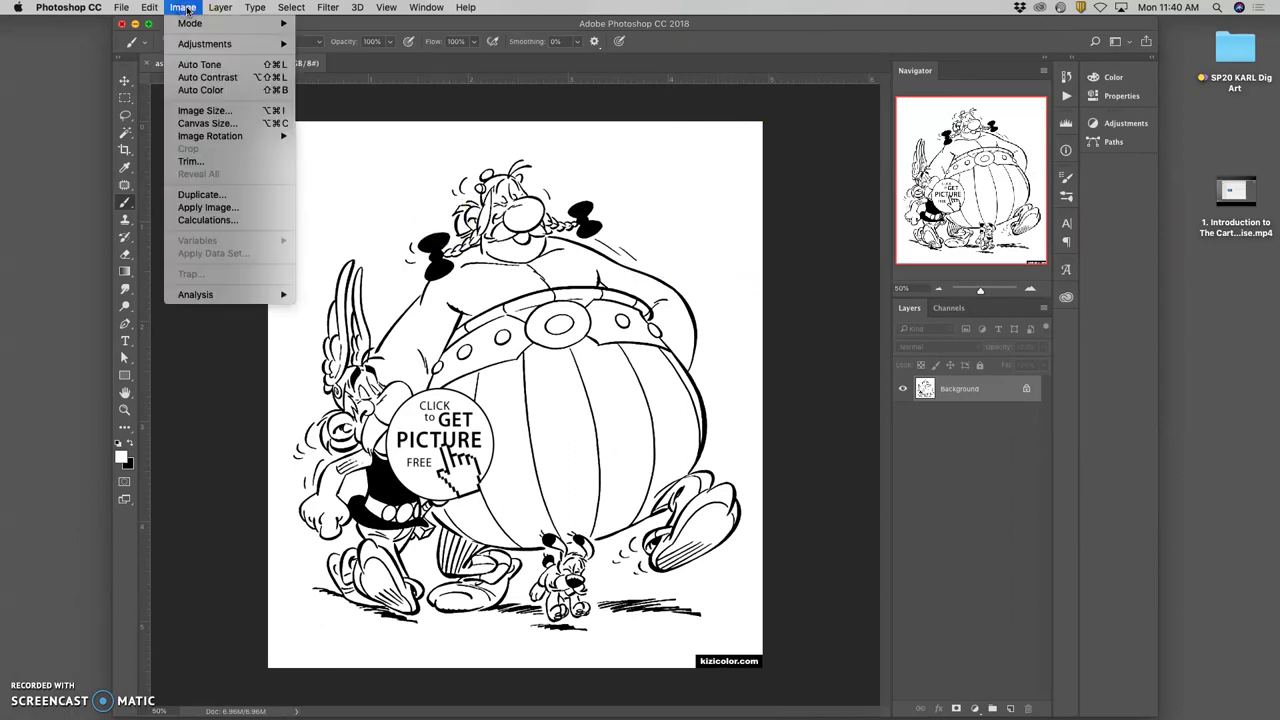
{"action": "left_click", "coordinate": [212, 111]}
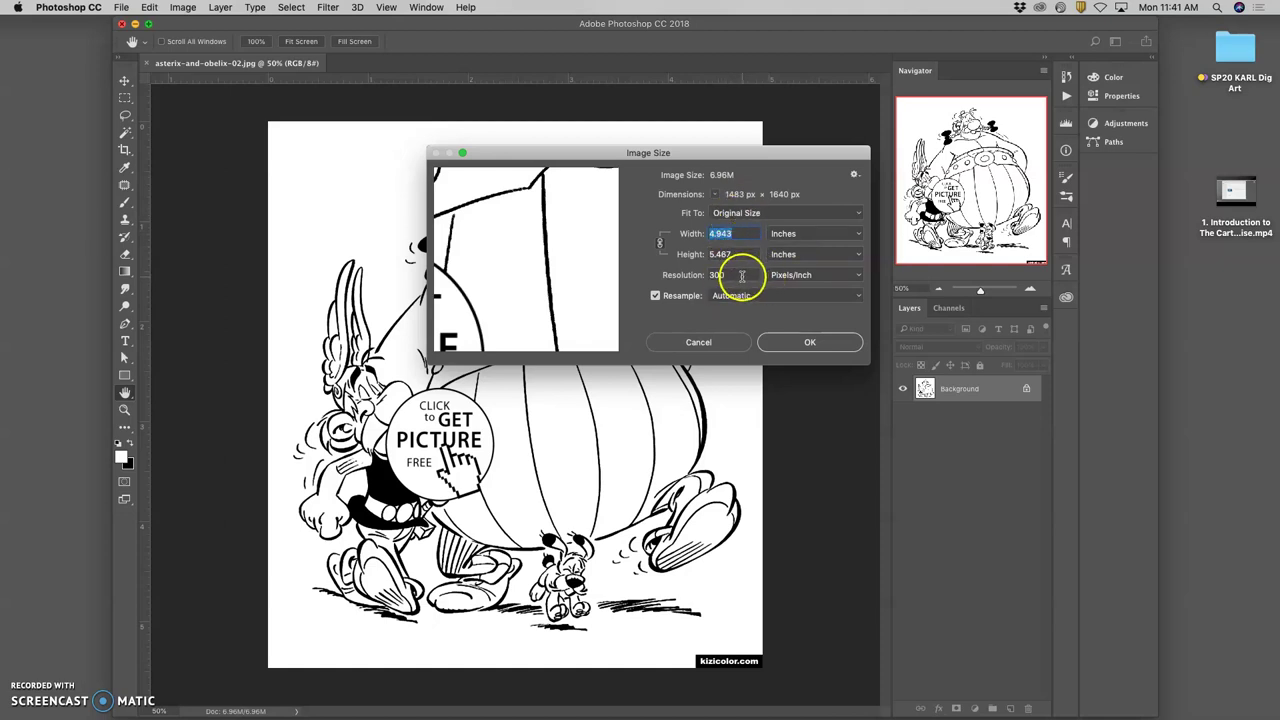
{"action": "left_click", "coordinate": [790, 342]}
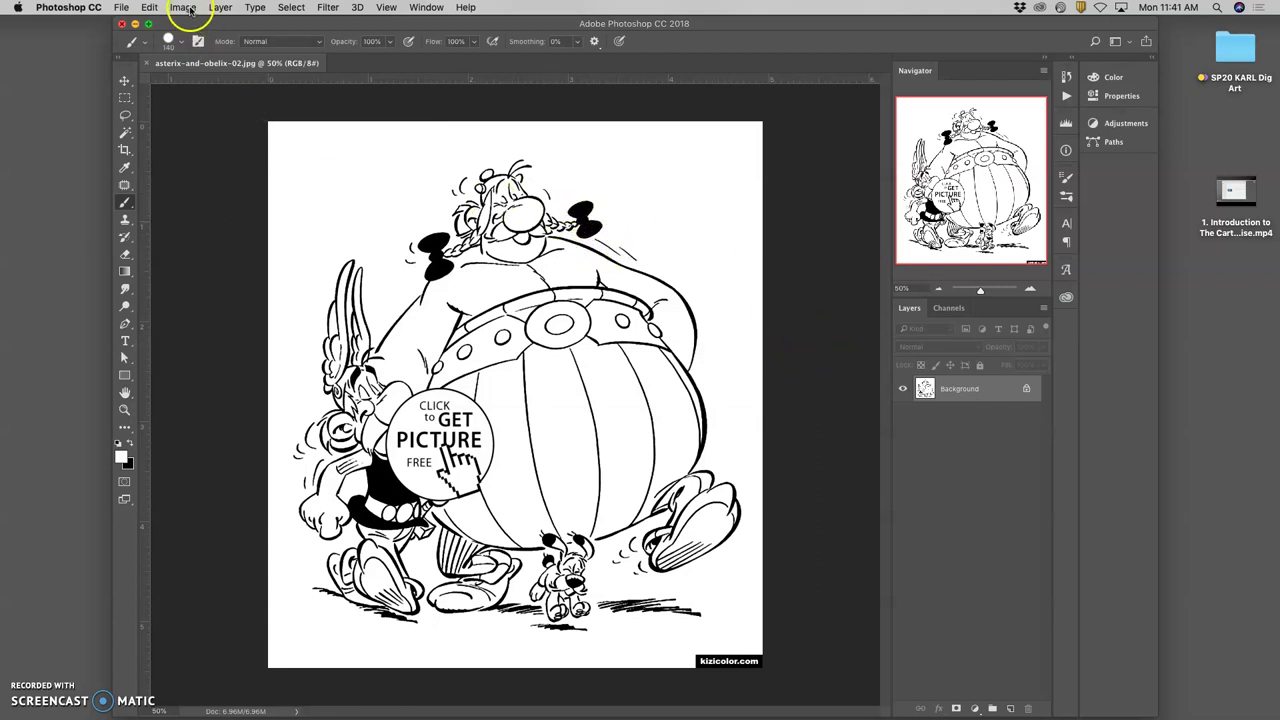
- Start a new document from the File menu and pick the Print presets
{"action": "left_click", "coordinate": [121, 7]}
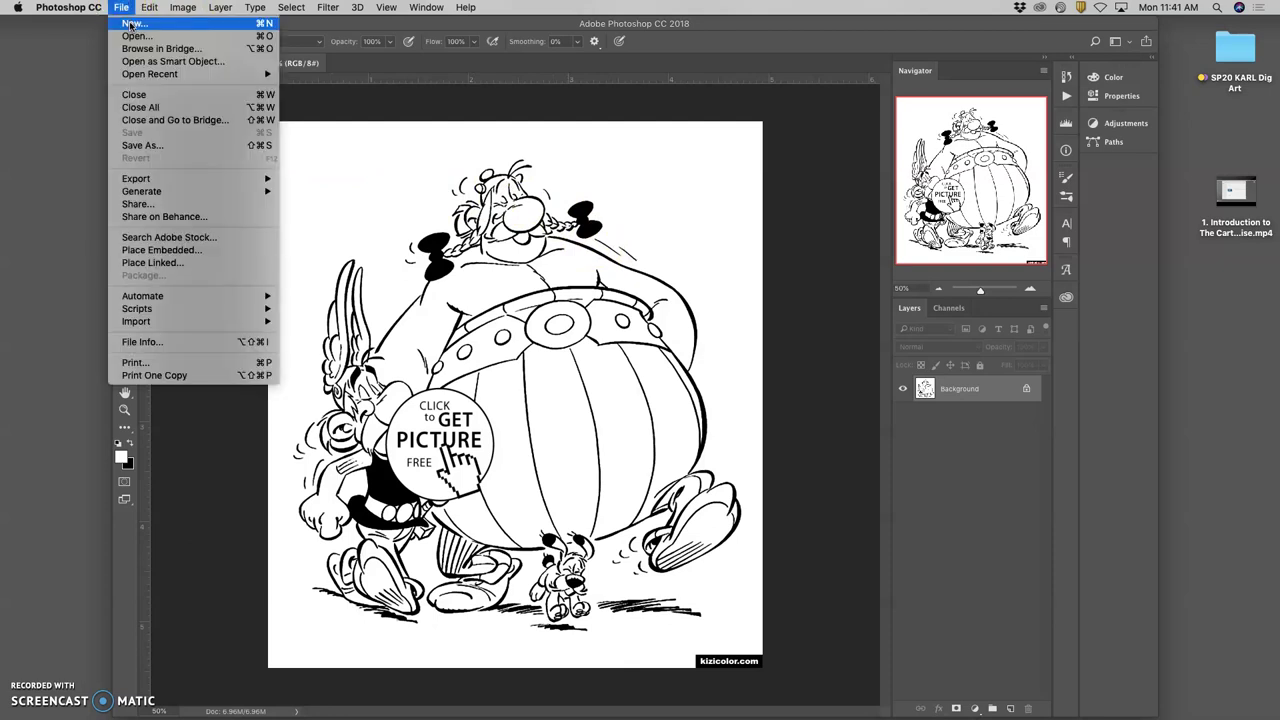
{"action": "left_click", "coordinate": [130, 24]}
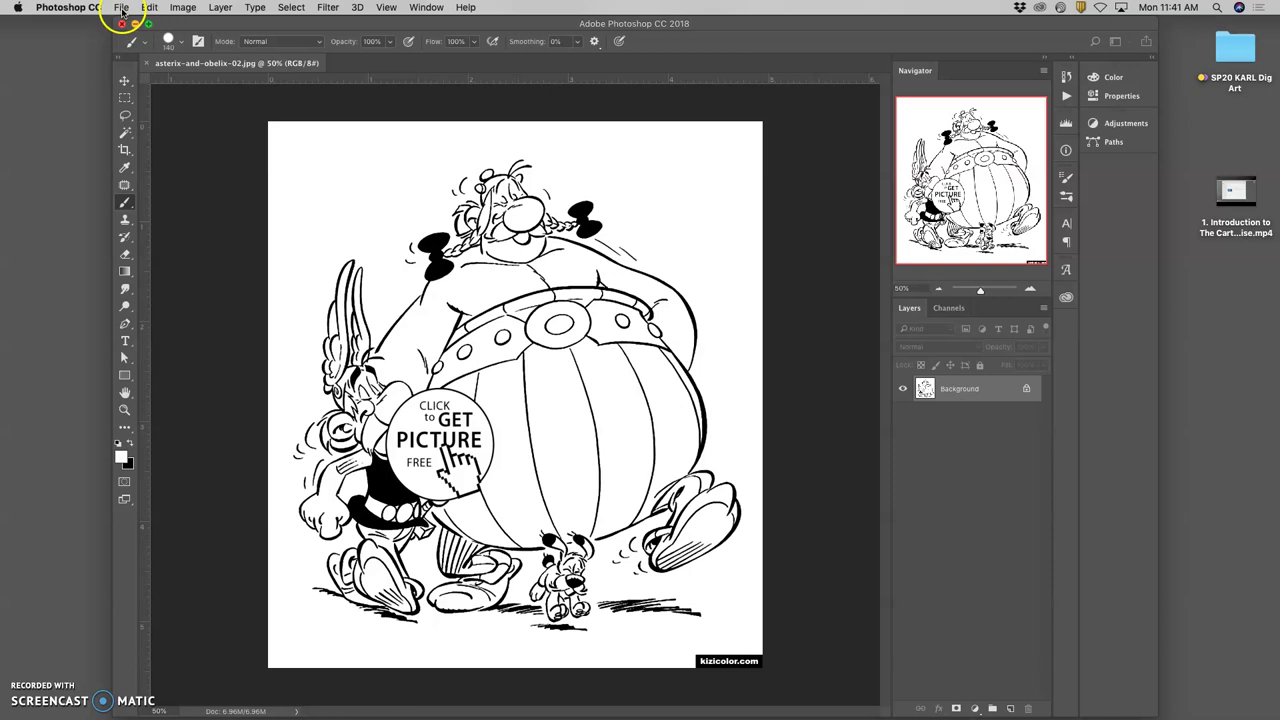
{"action": "left_click", "coordinate": [169, 24]}
{"action": "left_click", "coordinate": [121, 8]}
{"action": "left_click", "coordinate": [314, 29]}
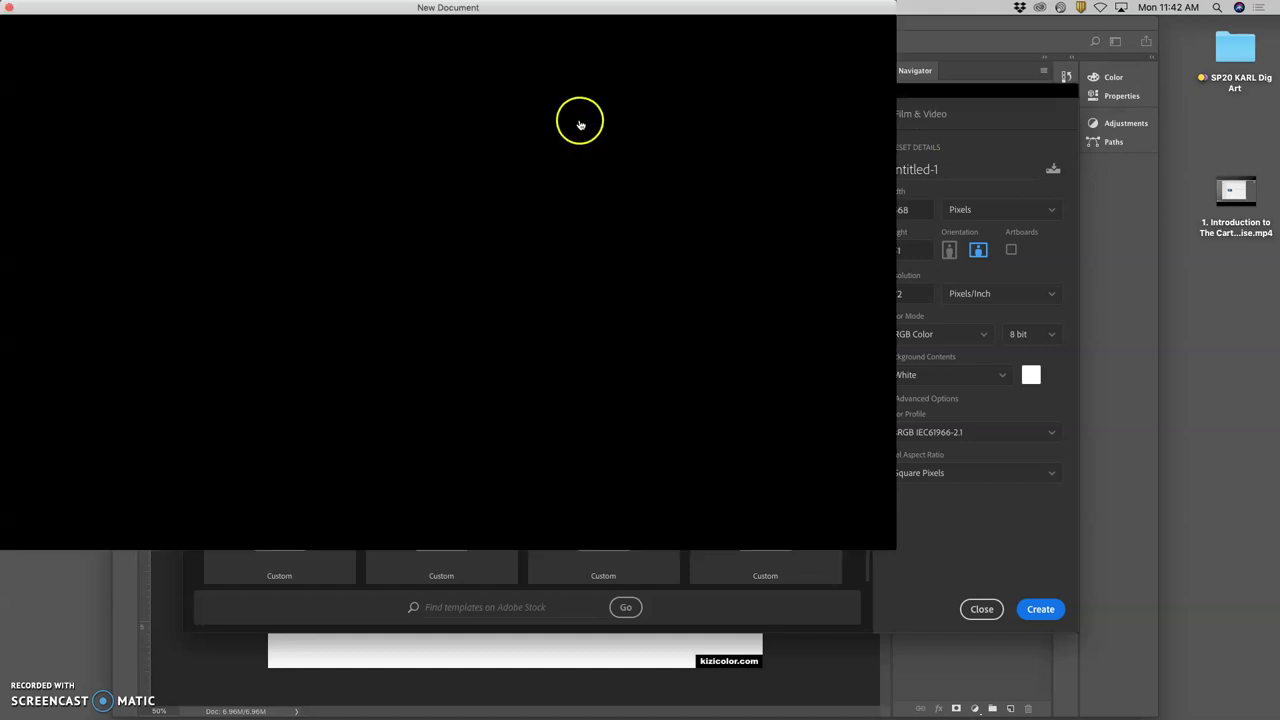
{"action": "left_click", "coordinate": [576, 116]}
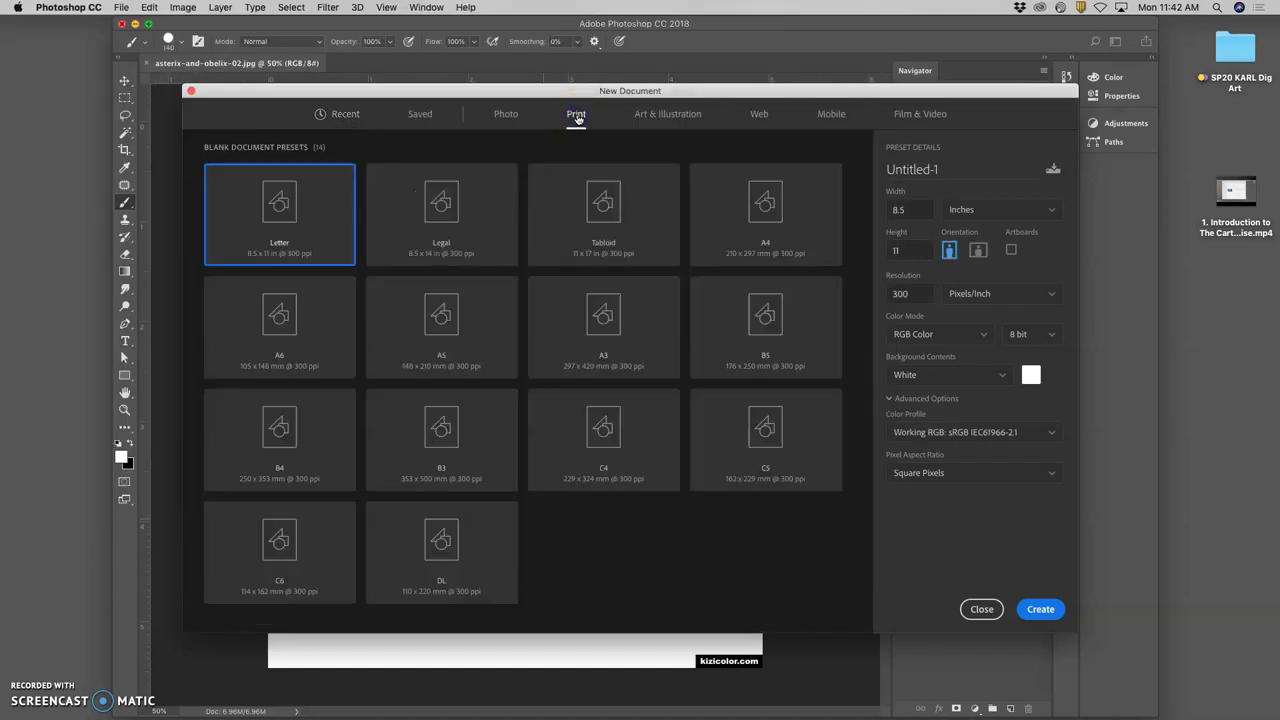
{"action": "left_click", "coordinate": [597, 133]}
- Set the document to portrait 8 × 10 inches at 350 ppi and create it
{"action": "left_click_drag", "start_coordinate": [904, 210], "coordinate": [885, 213]}
{"action": "type", "text": "8"}
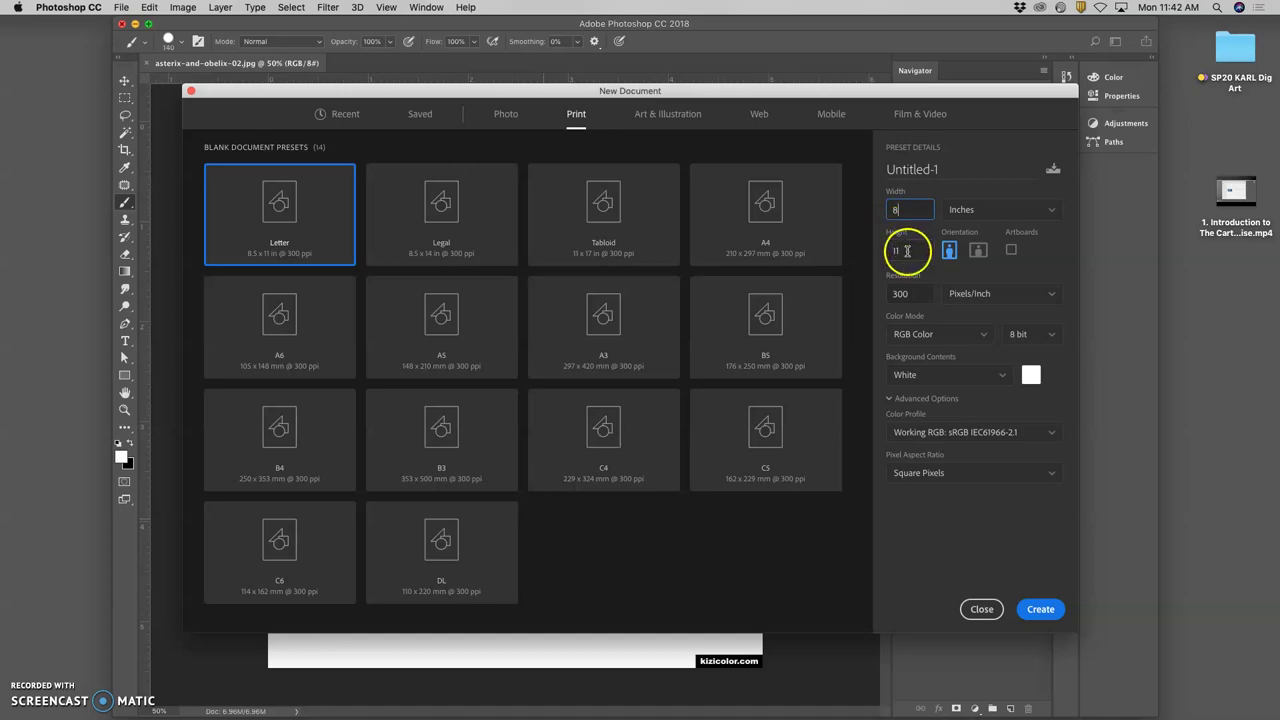
{"action": "left_click_drag", "start_coordinate": [908, 250], "coordinate": [880, 250]}
{"action": "type", "text": "10"}
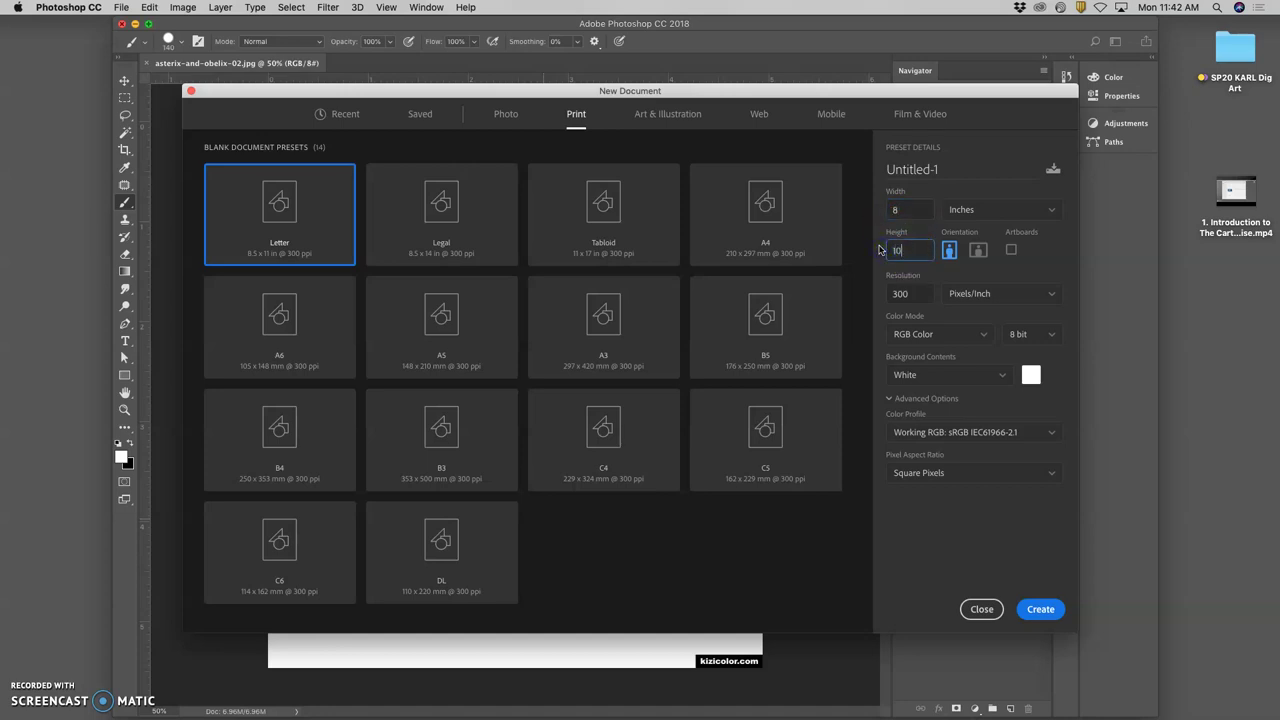
{"action": "left_click", "coordinate": [949, 250]}
{"action": "left_click", "coordinate": [899, 294]}
{"action": "type", "text": "350"}
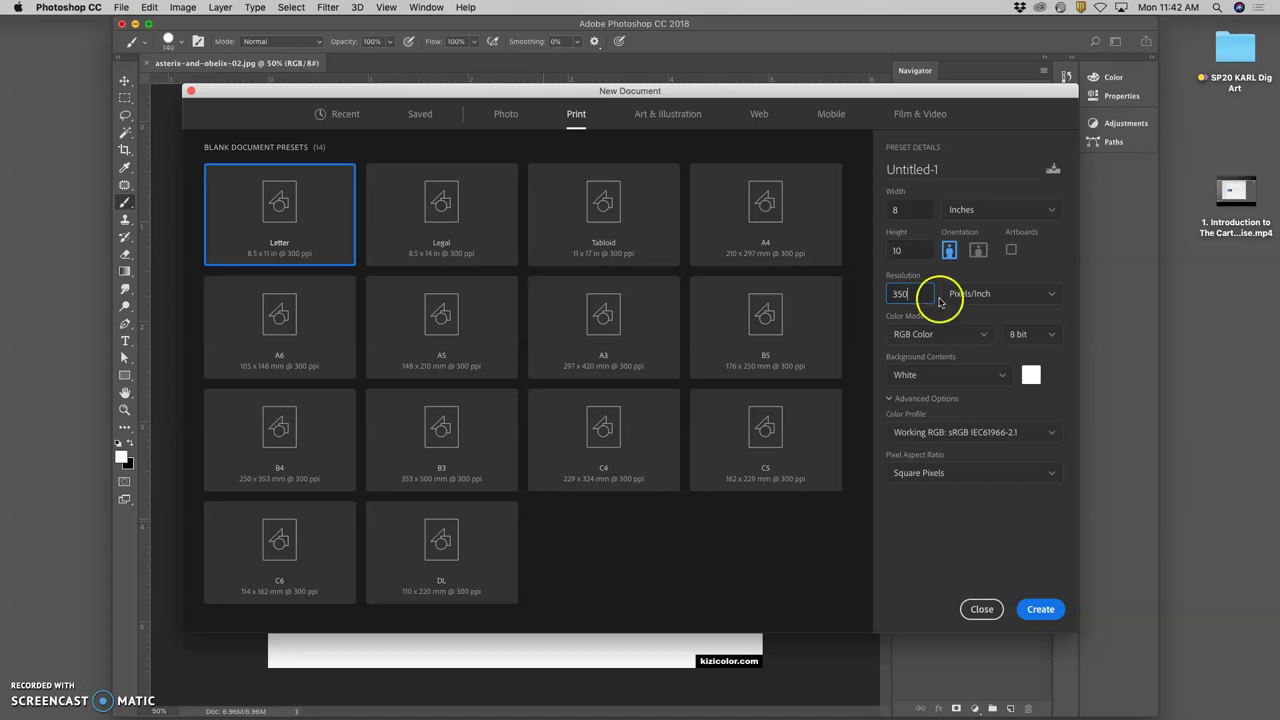
{"action": "left_click", "coordinate": [1037, 594]}
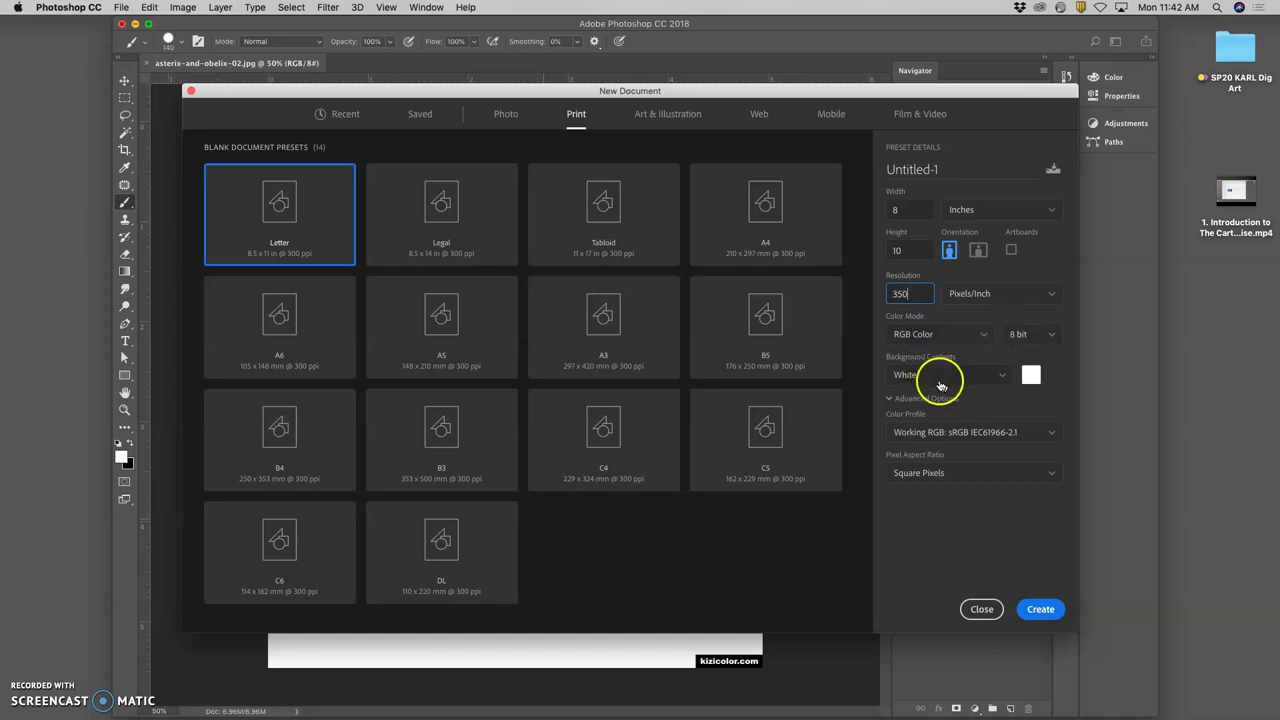
{"action": "left_click", "coordinate": [1041, 609]}
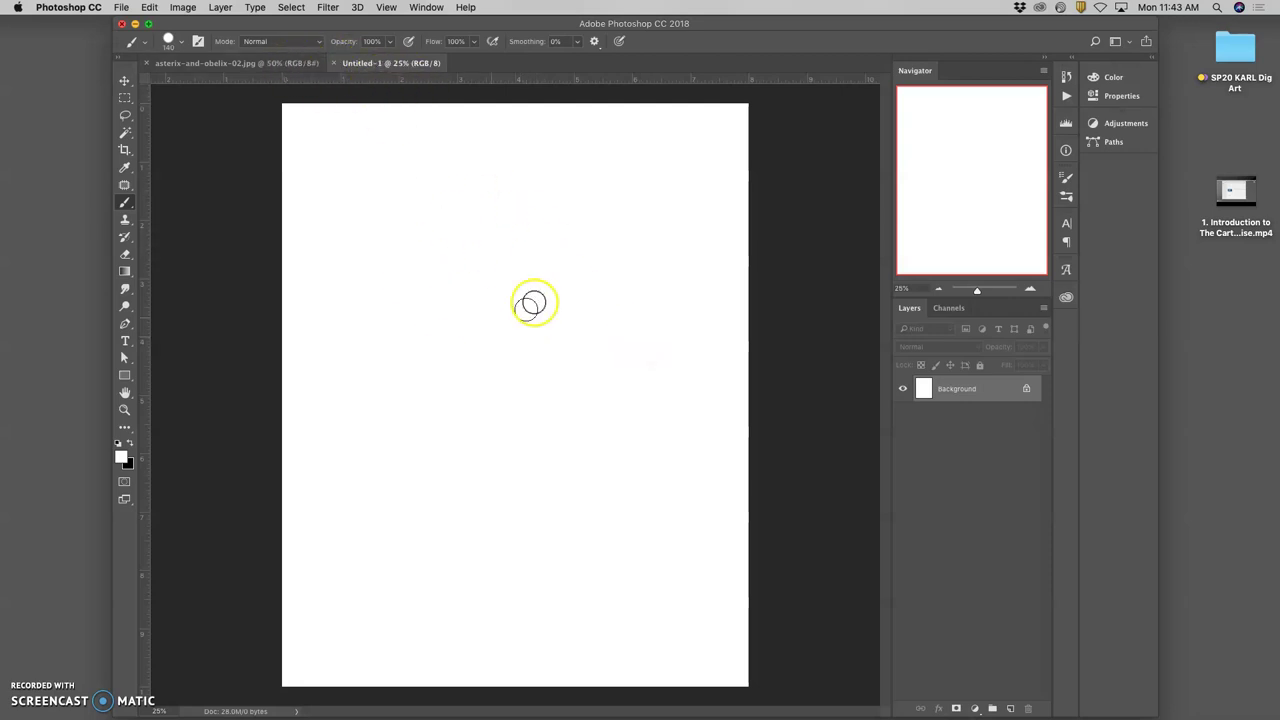
- Close asterix-and-obelix-02.jpg, keeping only Untitled-1, and shift the Photoshop window left
{"action": "left_click", "coordinate": [257, 62]}
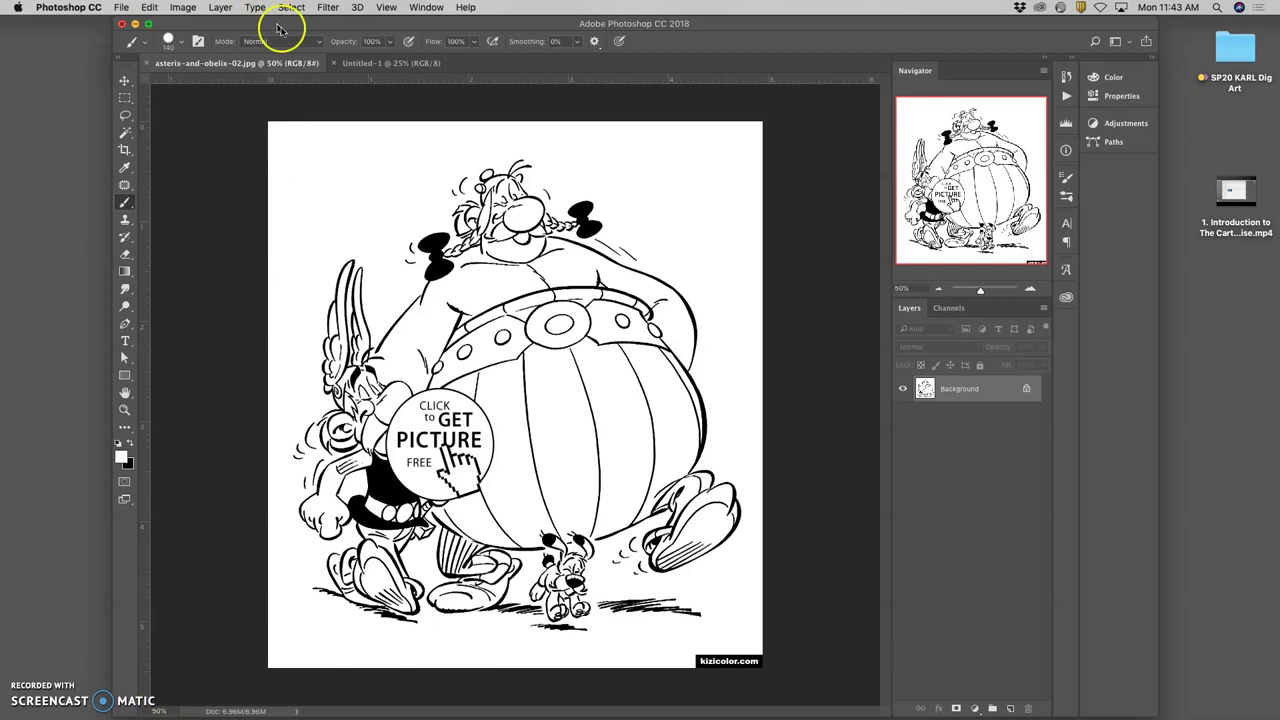
{"action": "left_click", "coordinate": [390, 62]}
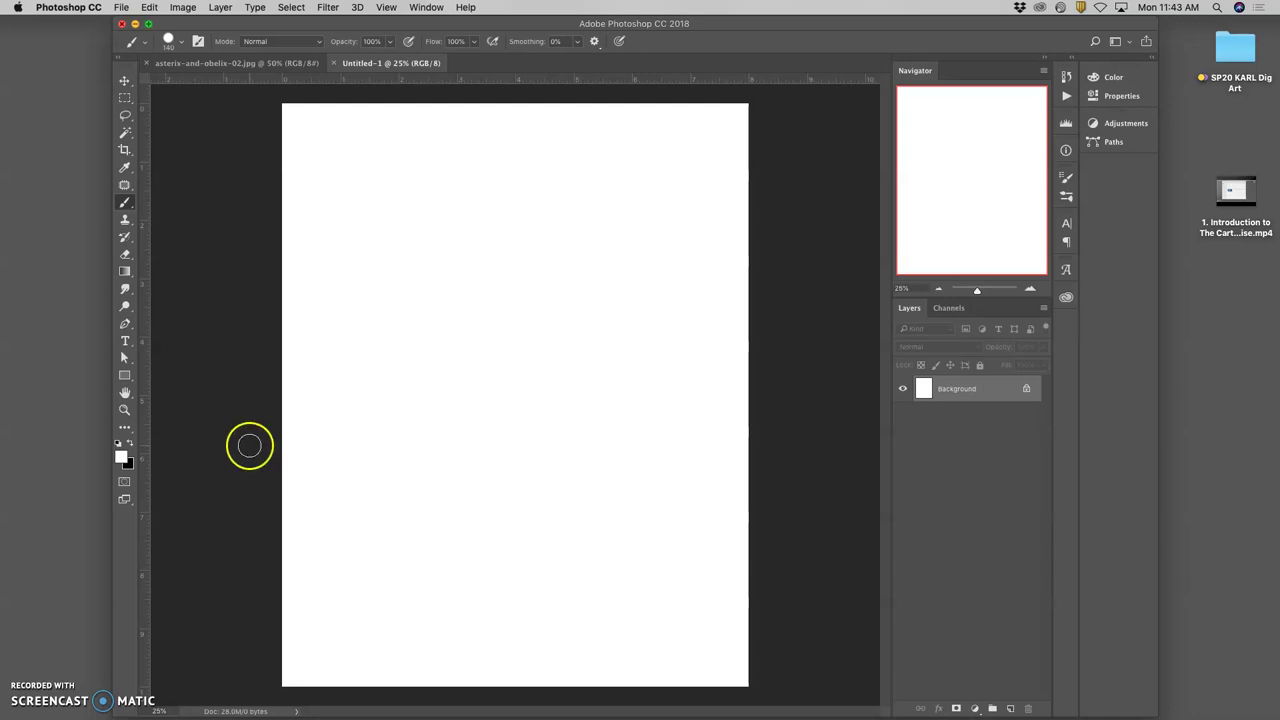
{"action": "left_click", "coordinate": [207, 62]}
{"action": "left_click", "coordinate": [147, 63]}
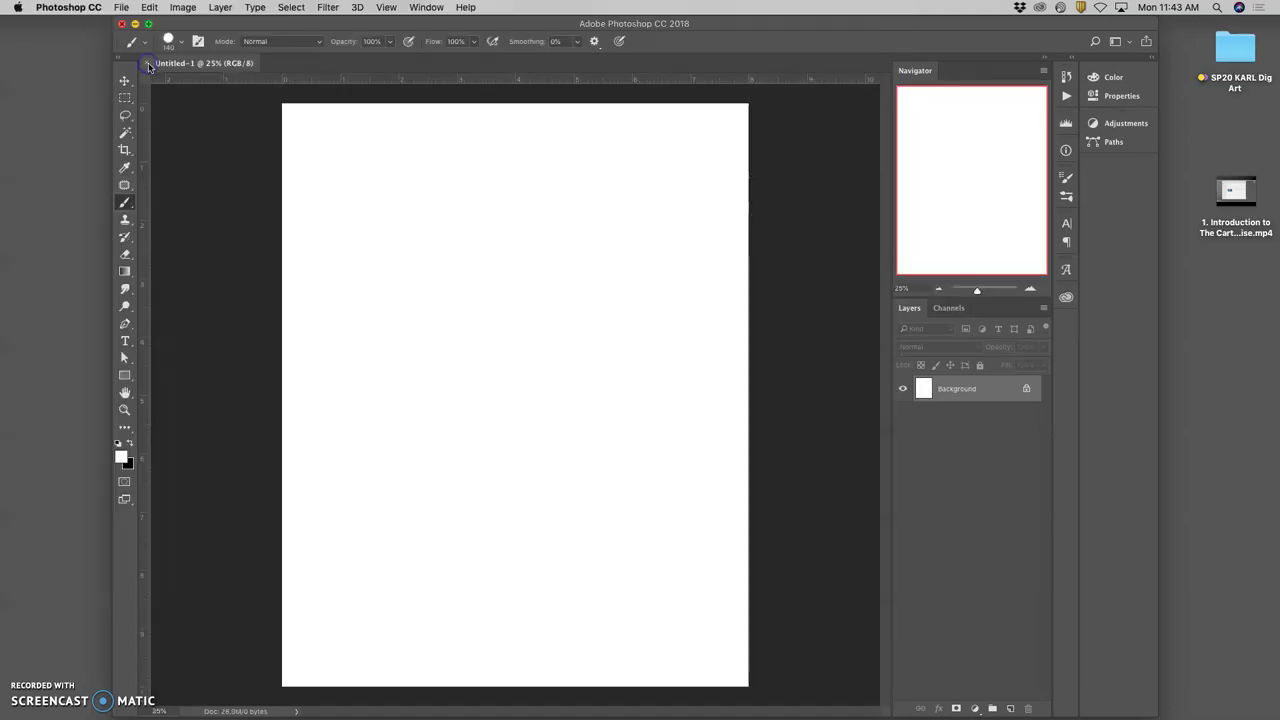
{"action": "left_click_drag", "start_coordinate": [765, 28], "coordinate": [662, 10]}
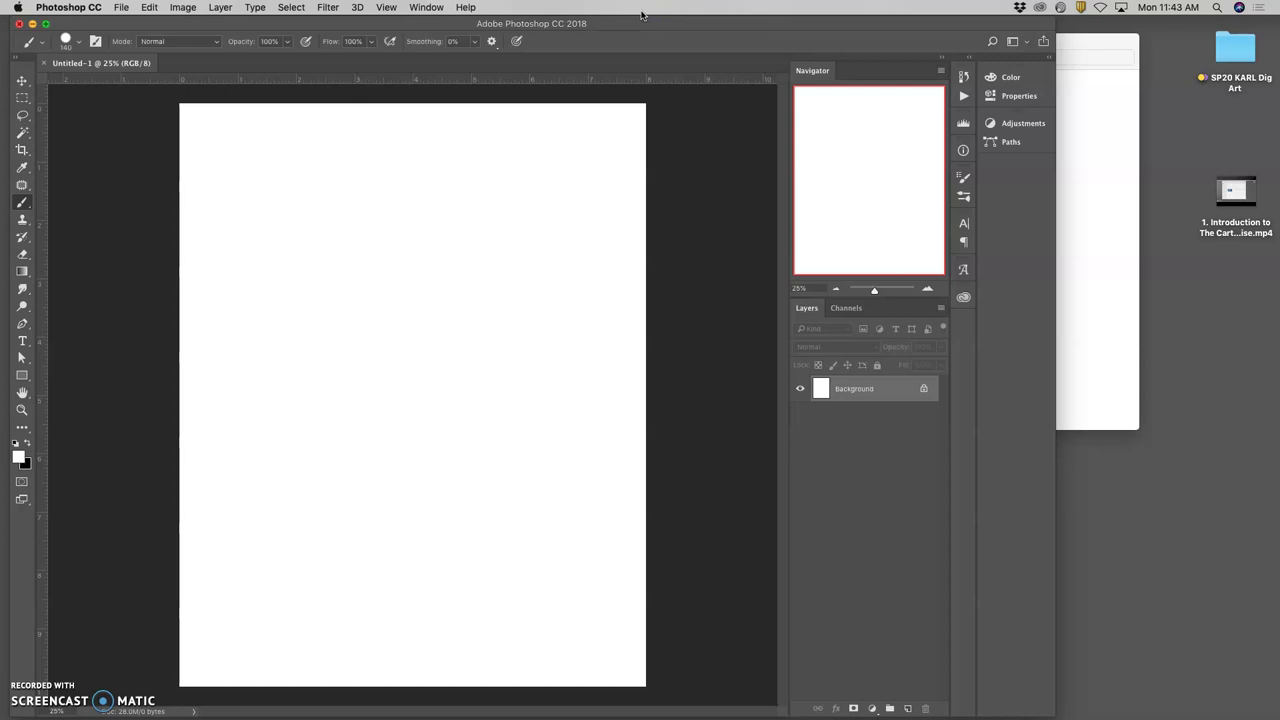
- Drag asterix-and-obelix-02.jpg from the references window onto the blank canvas
{"action": "left_click", "coordinate": [1100, 166]}
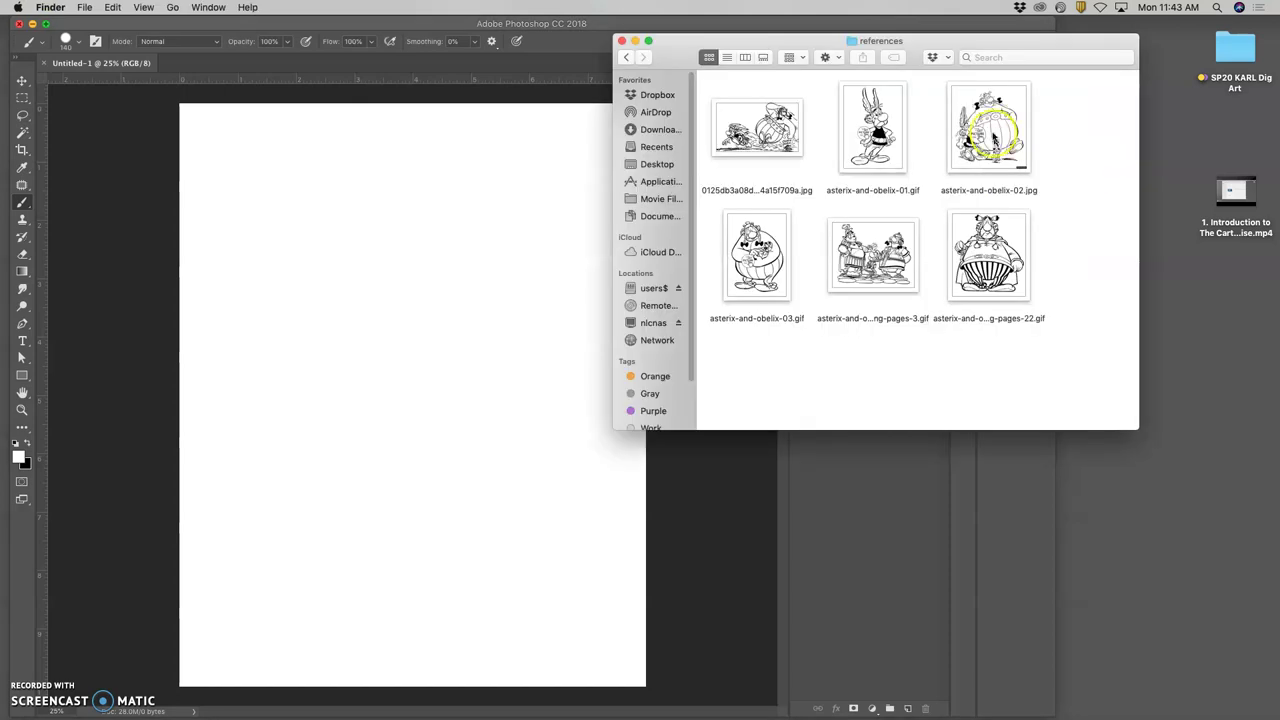
{"action": "mouse_move", "coordinate": [988, 130]}
{"action": "left_mouse_down"}
{"action": "mouse_move", "coordinate": [905, 260]}
{"action": "mouse_move", "coordinate": [425, 343]}
{"action": "left_mouse_up"}
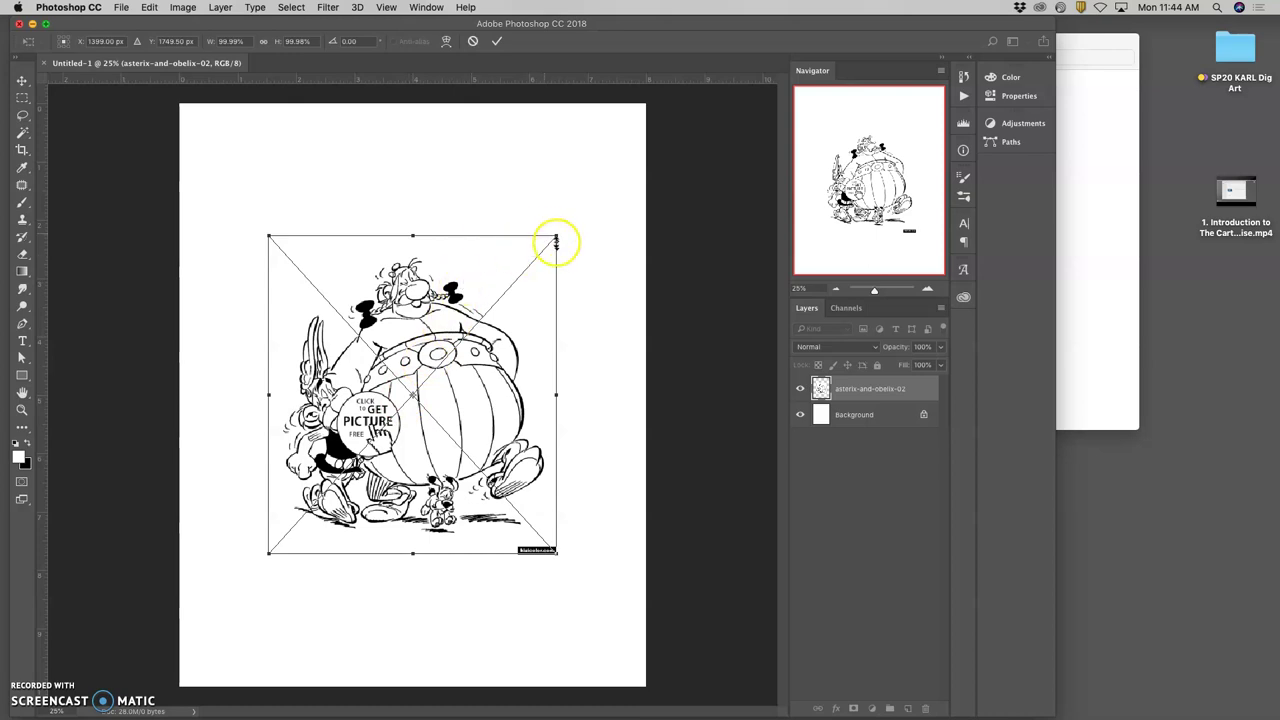
- Mirror the placed drawing, rotate it to about 19 degrees, widen it slightly, and commit
{"action": "mouse_move", "coordinate": [571, 229]}
{"action": "left_mouse_down"}
{"action": "mouse_move", "coordinate": [590, 324]}
{"action": "mouse_move", "coordinate": [510, 200]}
{"action": "mouse_move", "coordinate": [359, 167]}
{"action": "mouse_move", "coordinate": [291, 486]}
{"action": "mouse_move", "coordinate": [423, 294]}
{"action": "mouse_move", "coordinate": [429, 334]}
{"action": "mouse_move", "coordinate": [467, 345]}
{"action": "mouse_move", "coordinate": [589, 197]}
{"action": "mouse_move", "coordinate": [586, 220]}
{"action": "mouse_move", "coordinate": [463, 337]}
{"action": "mouse_move", "coordinate": [402, 445]}
{"action": "mouse_move", "coordinate": [374, 220]}
{"action": "mouse_move", "coordinate": [517, 183]}
{"action": "mouse_move", "coordinate": [613, 225]}
{"action": "mouse_move", "coordinate": [563, 183]}
{"action": "mouse_move", "coordinate": [531, 197]}
{"action": "mouse_move", "coordinate": [590, 172]}
{"action": "left_mouse_up"}
{"action": "left_click_drag", "start_coordinate": [590, 363], "coordinate": [71, 357]}
{"action": "mouse_move", "coordinate": [189, 357]}
{"action": "left_mouse_down"}
{"action": "mouse_move", "coordinate": [510, 335]}
{"action": "mouse_move", "coordinate": [490, 360]}
{"action": "left_mouse_up"}
{"action": "left_click_drag", "start_coordinate": [334, 360], "coordinate": [252, 349]}
{"action": "mouse_move", "coordinate": [586, 172]}
{"action": "left_mouse_down"}
{"action": "mouse_move", "coordinate": [561, 404]}
{"action": "mouse_move", "coordinate": [549, 274]}
{"action": "left_mouse_up"}
{"action": "left_click_drag", "start_coordinate": [484, 364], "coordinate": [500, 370]}
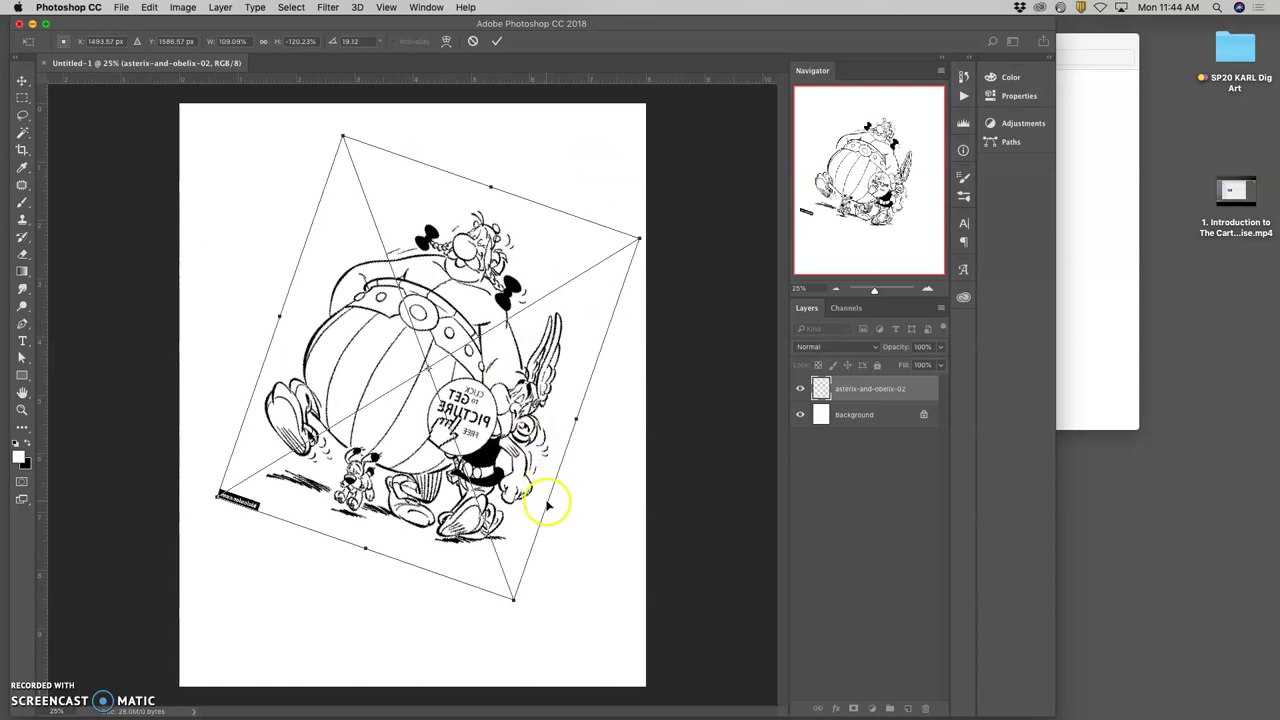
{"action": "mouse_move", "coordinate": [578, 420]}
{"action": "left_mouse_down"}
{"action": "mouse_move", "coordinate": [596, 426]}
{"action": "mouse_move", "coordinate": [343, 348]}
{"action": "mouse_move", "coordinate": [503, 420]}
{"action": "mouse_move", "coordinate": [579, 435]}
{"action": "left_mouse_up"}
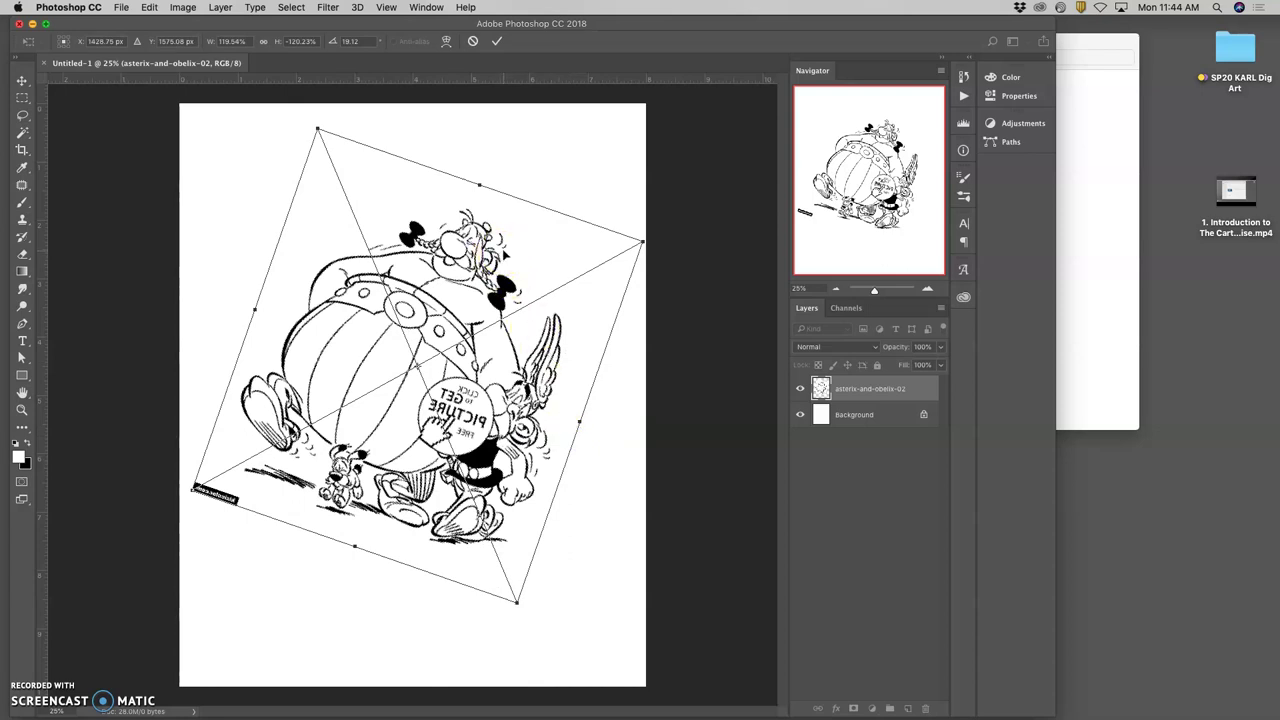
{"action": "key", "text": "Return"}
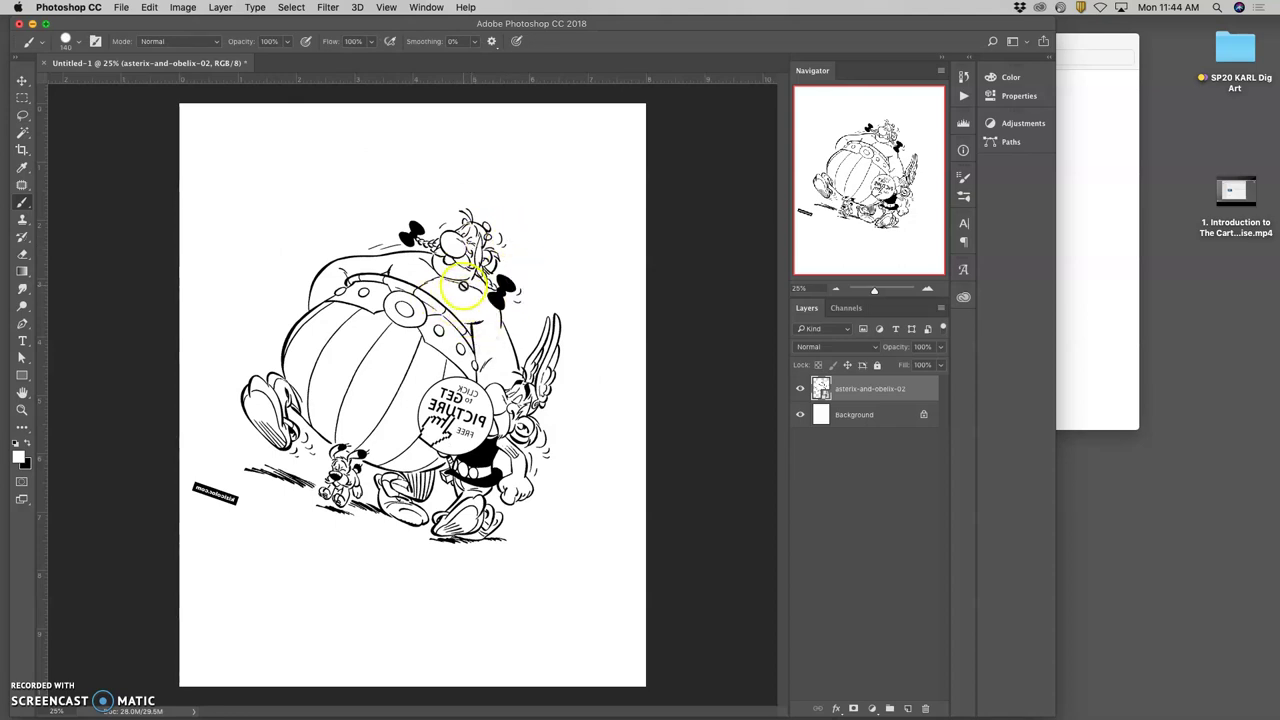
- Paint white over stray lines by Obelix's bow, then lasso the lower-left watermark logo
{"action": "left_click_drag", "start_coordinate": [543, 286], "coordinate": [534, 277]}
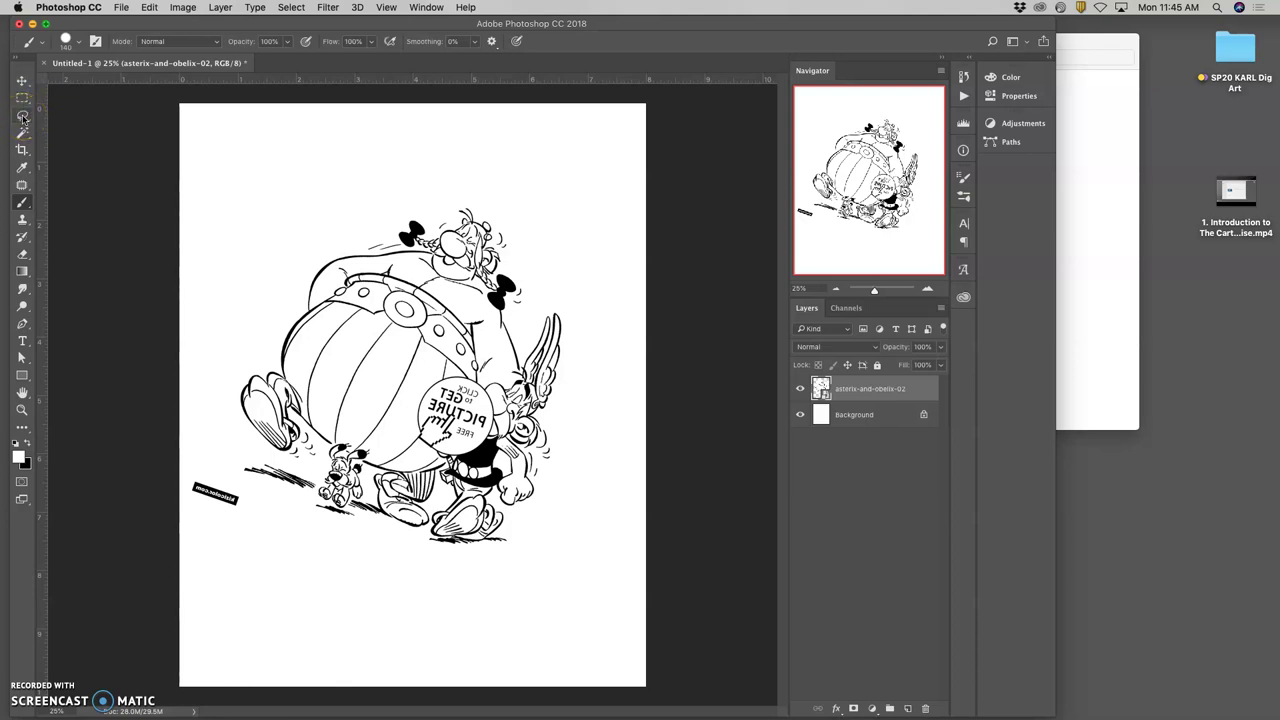
{"action": "left_click", "coordinate": [23, 117]}
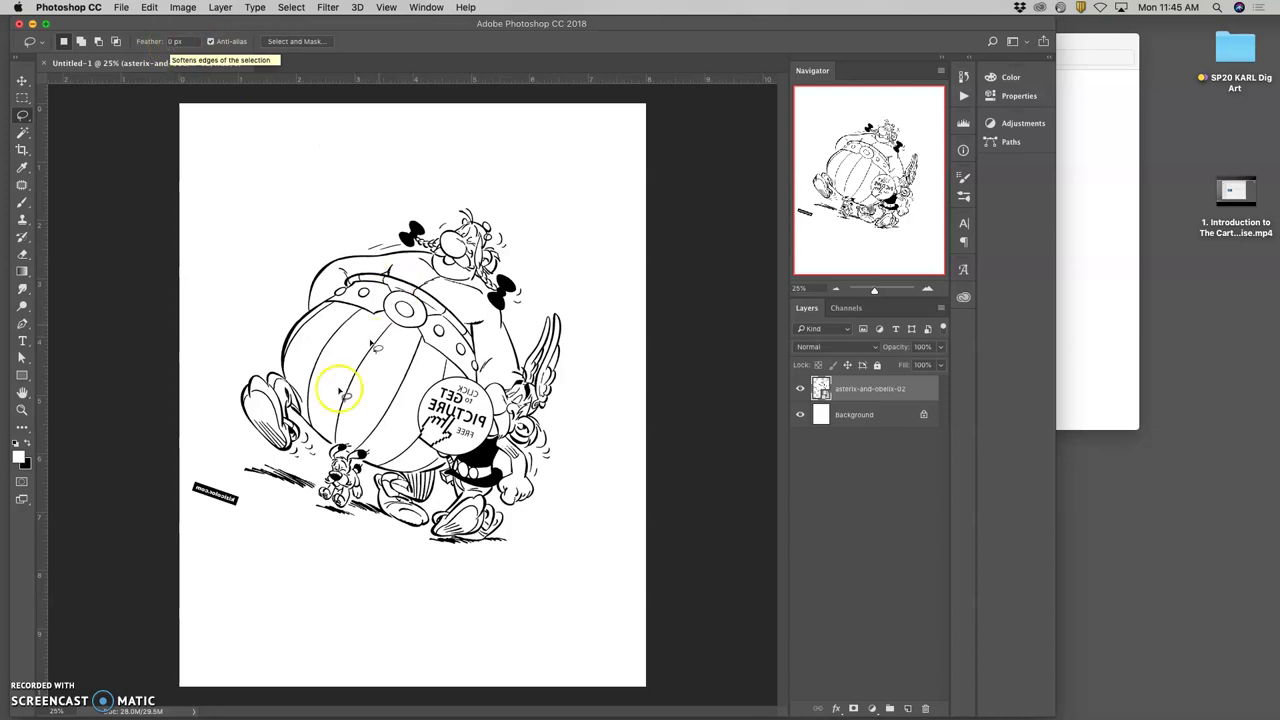
{"action": "mouse_move", "coordinate": [234, 543]}
{"action": "left_mouse_down"}
{"action": "mouse_move", "coordinate": [246, 480]}
{"action": "mouse_move", "coordinate": [207, 537]}
{"action": "left_mouse_up"}
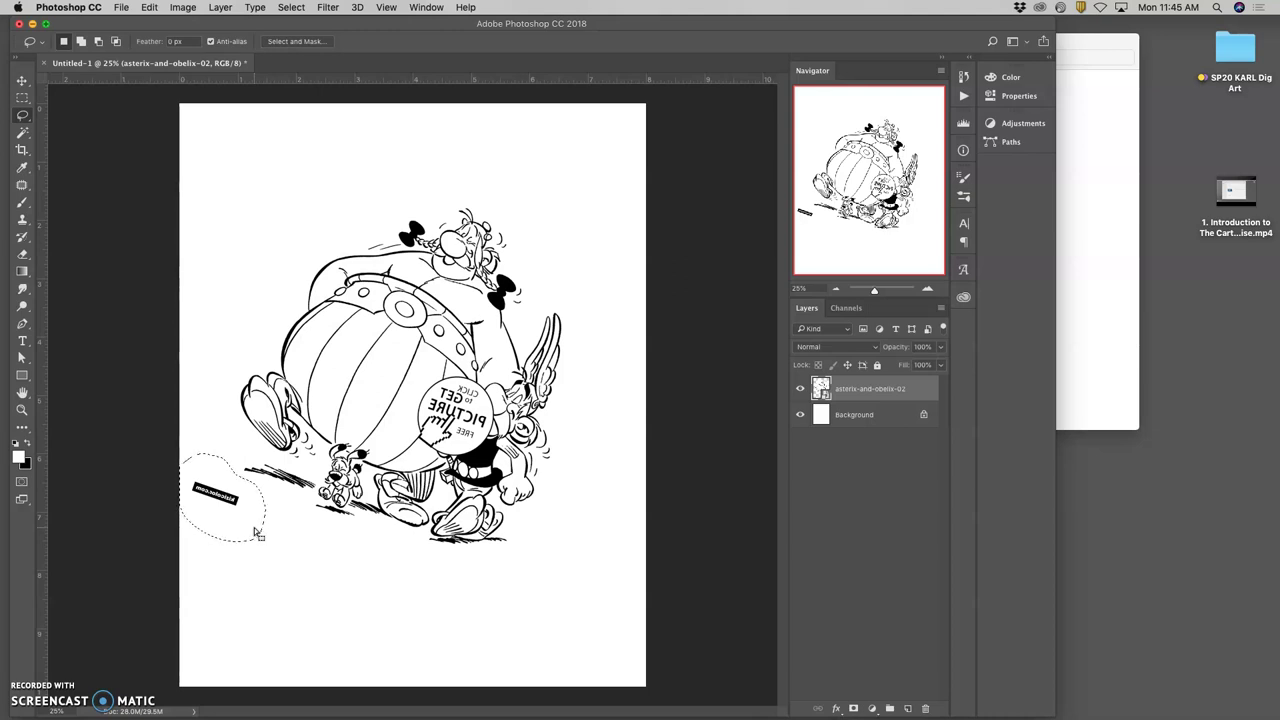
- Attempt deleting the watermark and dismiss the smart-object error
{"action": "key", "text": "Delete"}
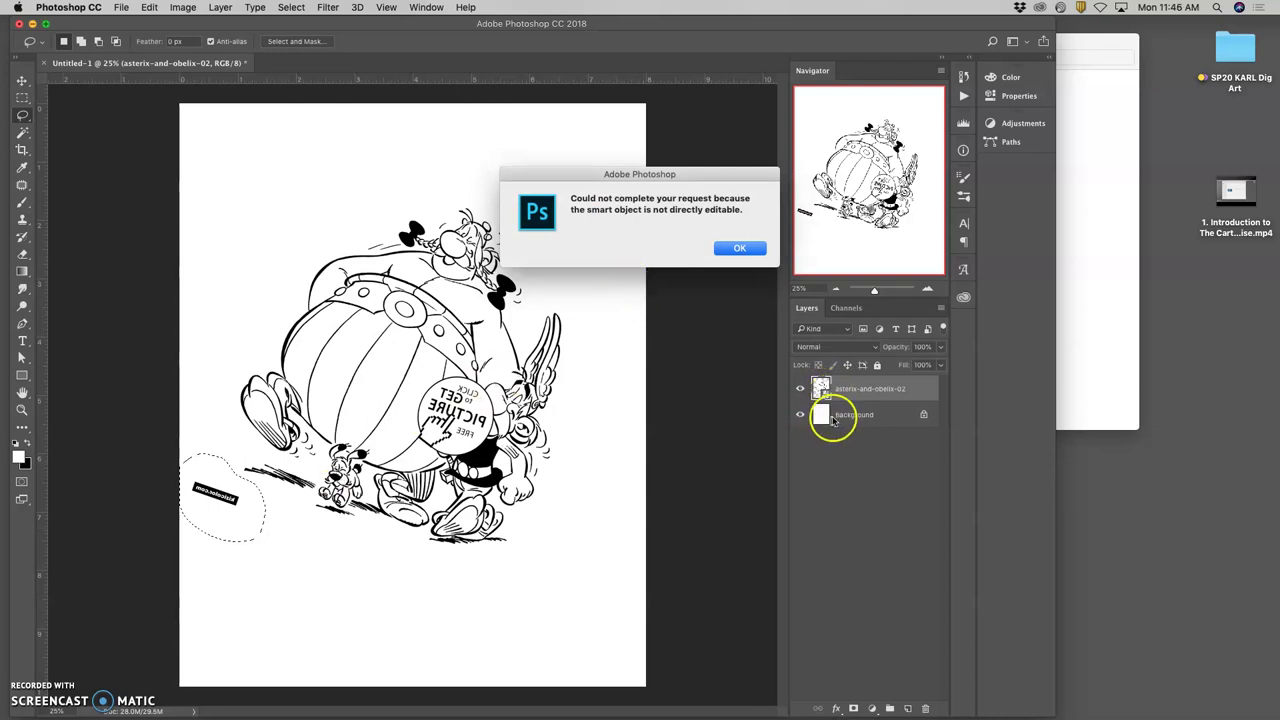
{"action": "left_click", "coordinate": [740, 249]}
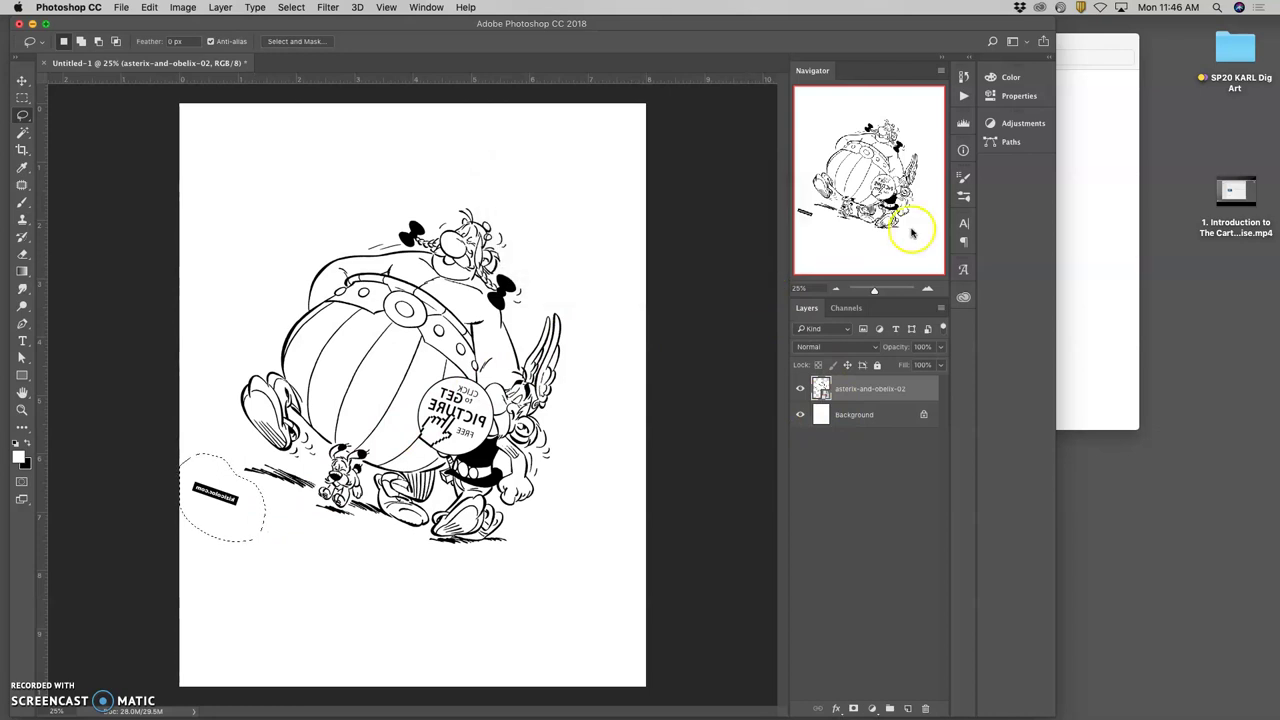
{"action": "left_click", "coordinate": [1087, 151]}
{"action": "left_click_drag", "start_coordinate": [988, 125], "coordinate": [555, 440]}
{"action": "left_click", "coordinate": [555, 440]}
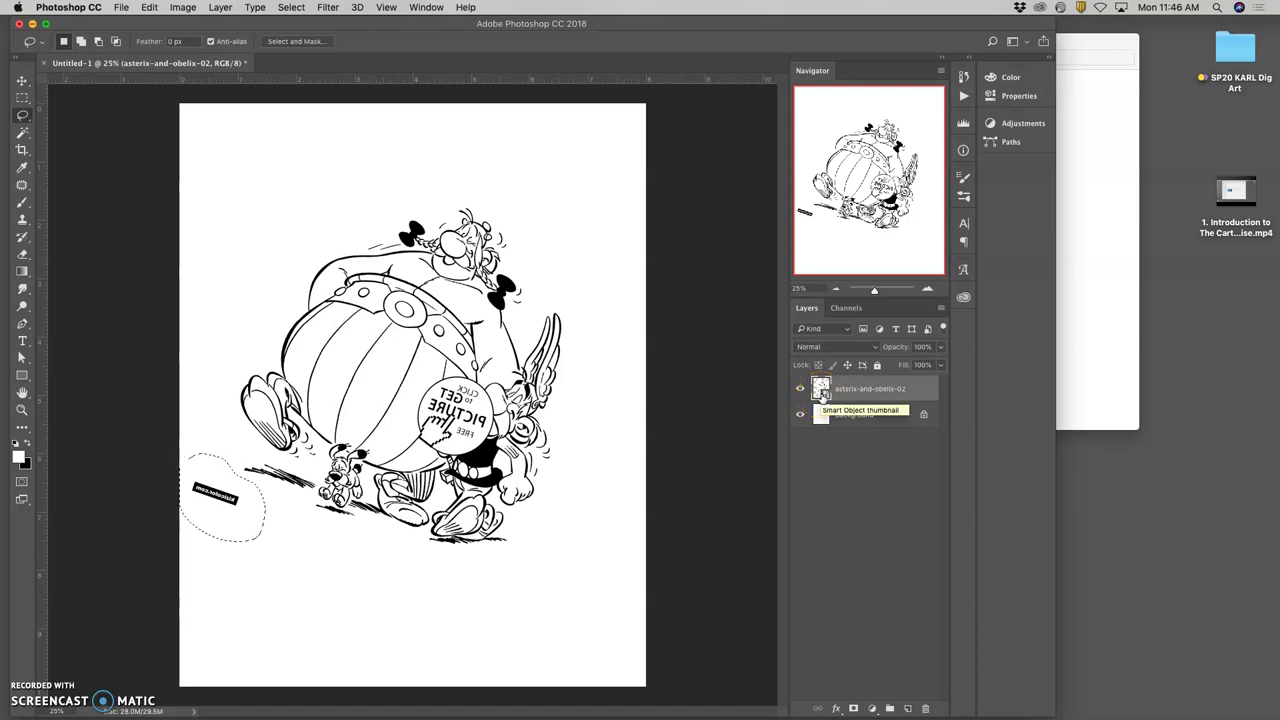
- Rasterize the asterix-and-obelix-02 layer into editable pixels
{"action": "left_click", "coordinate": [865, 398]}
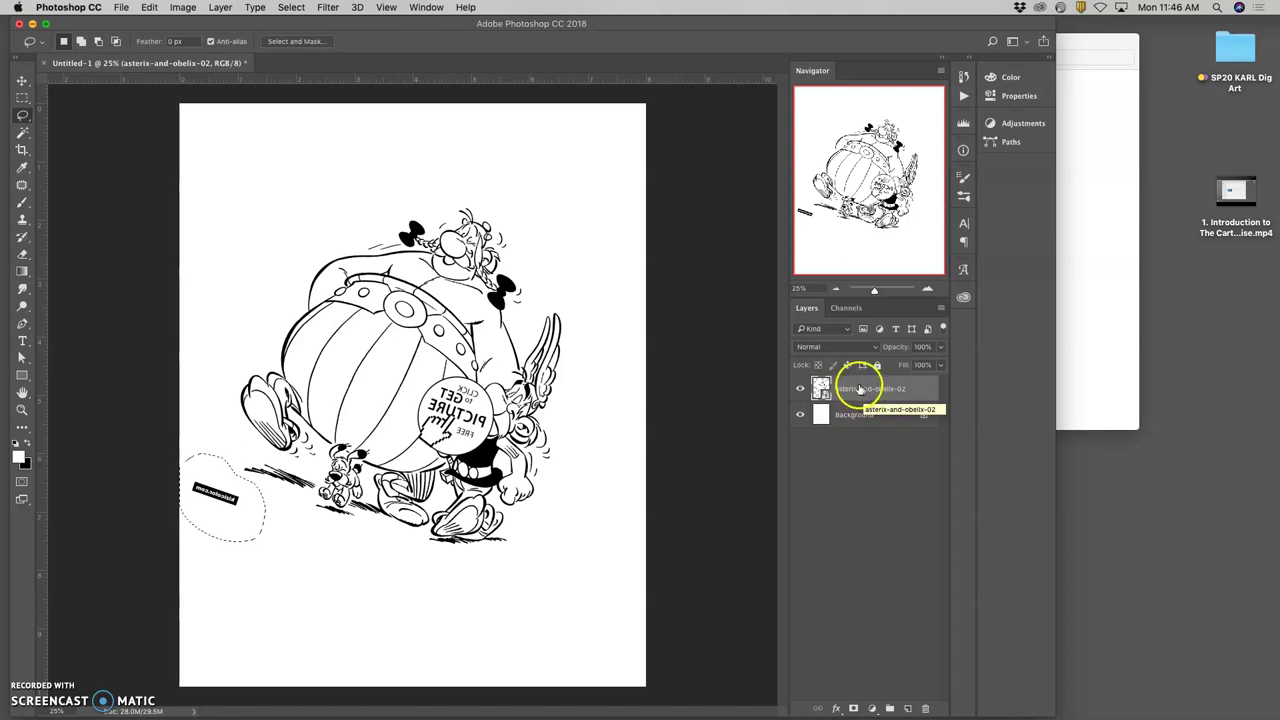
{"action": "right_click", "coordinate": [858, 388]}
{"action": "left_click", "coordinate": [892, 372]}
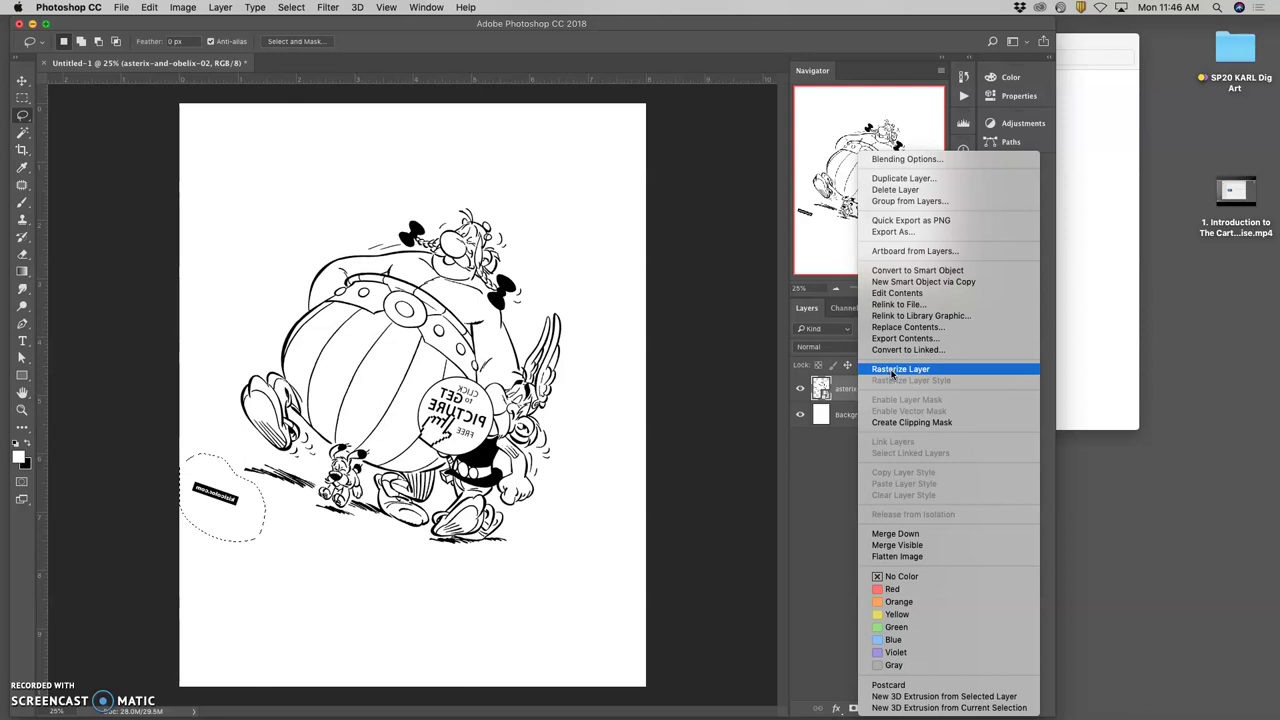
{"action": "left_click", "coordinate": [892, 372]}
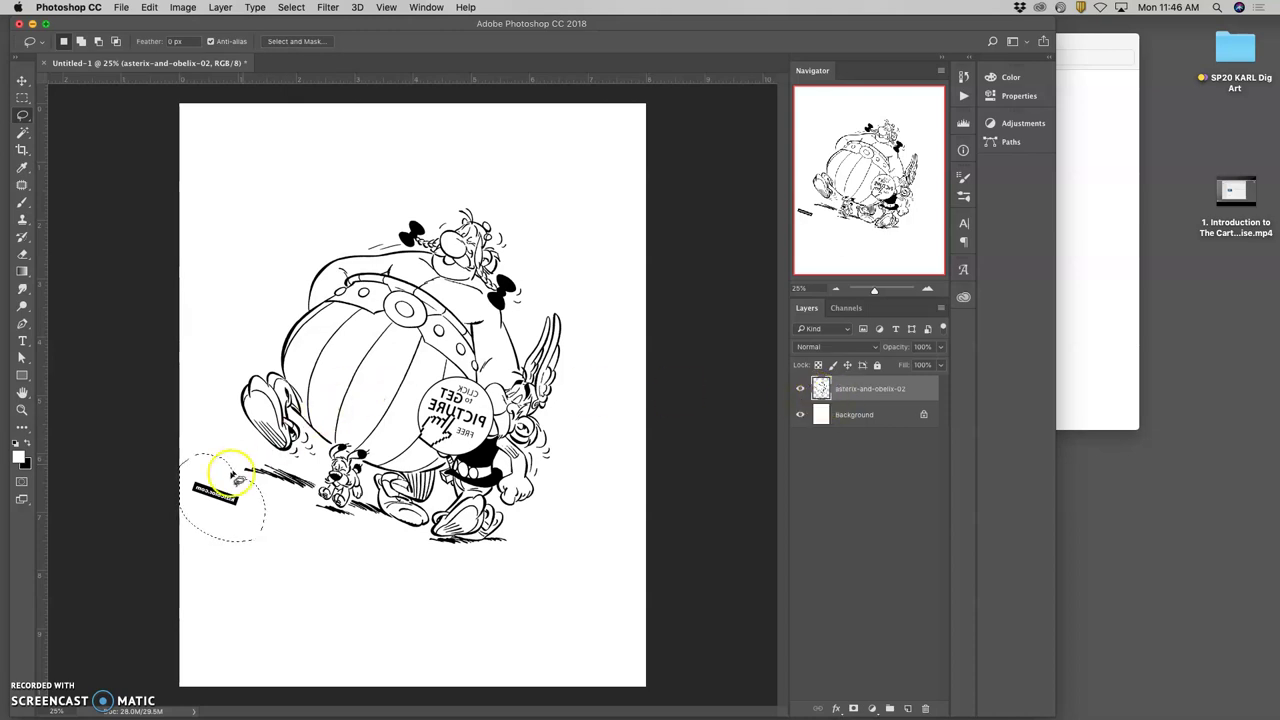
- Delete the selected watermark, deselect, and lasso the upper-left part of Obelix's belly
{"action": "key", "text": "Delete"}
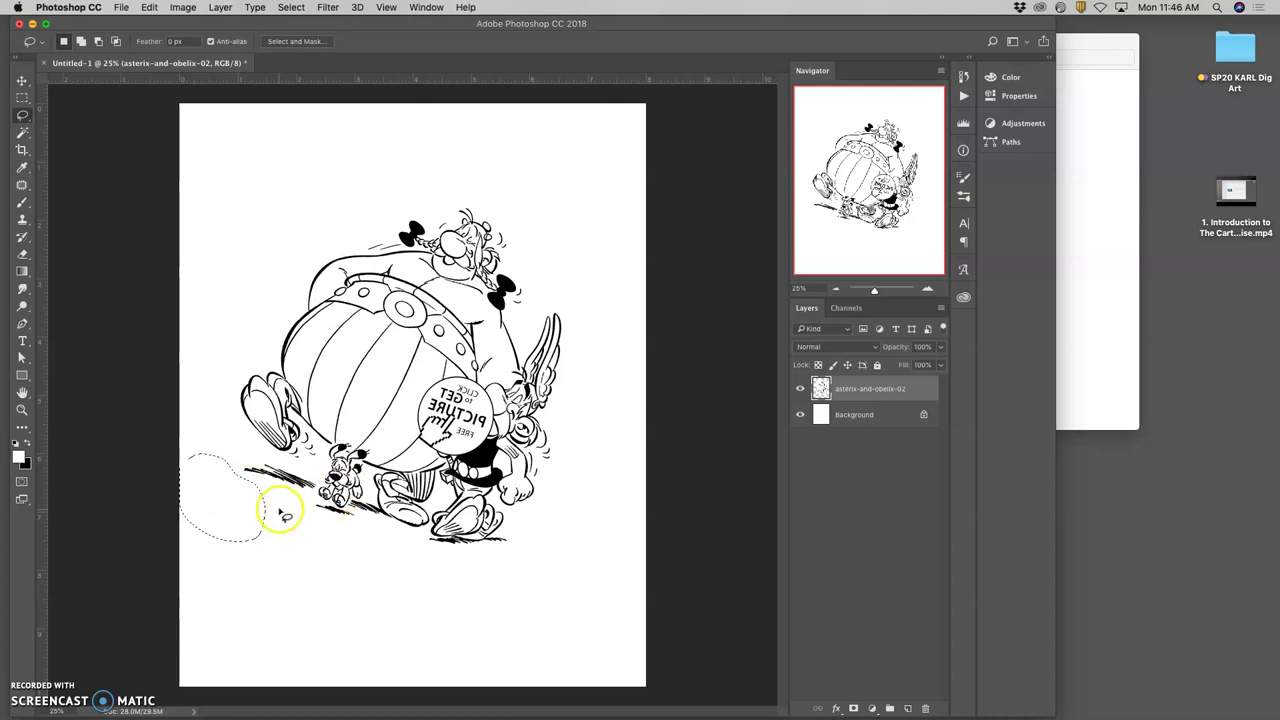
{"action": "left_click", "coordinate": [286, 510]}
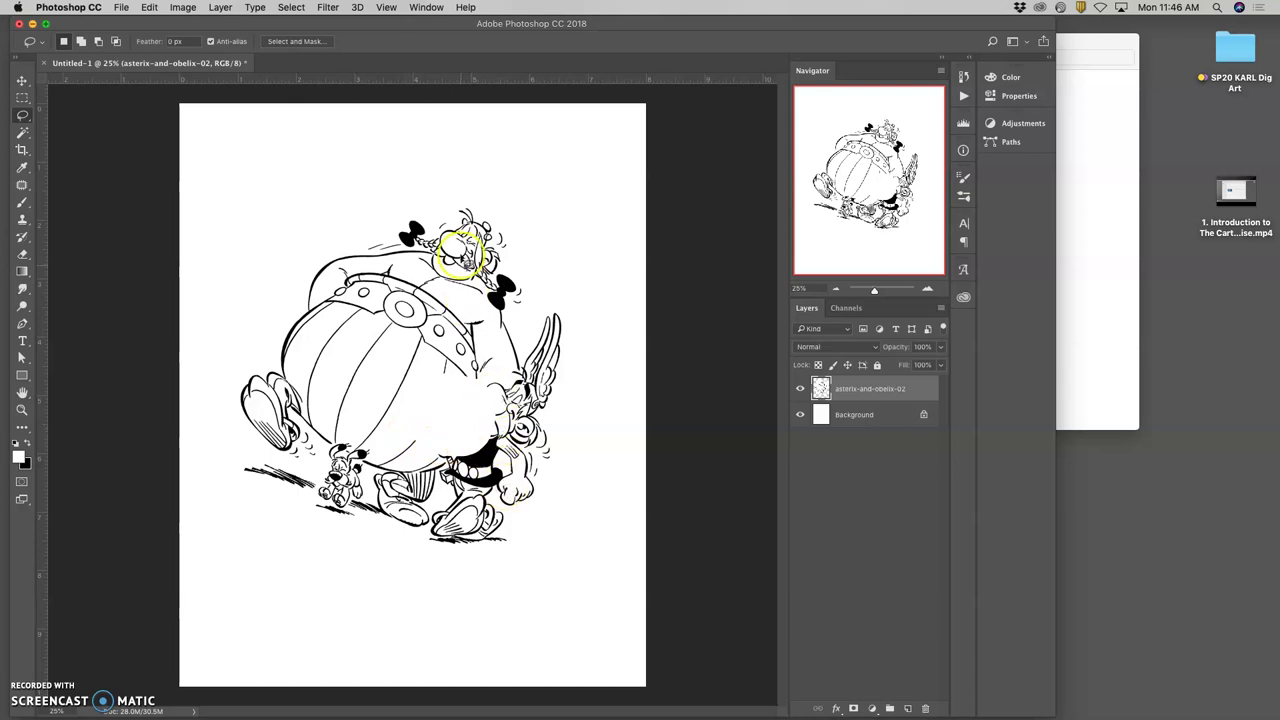
{"action": "left_click", "coordinate": [463, 232]}
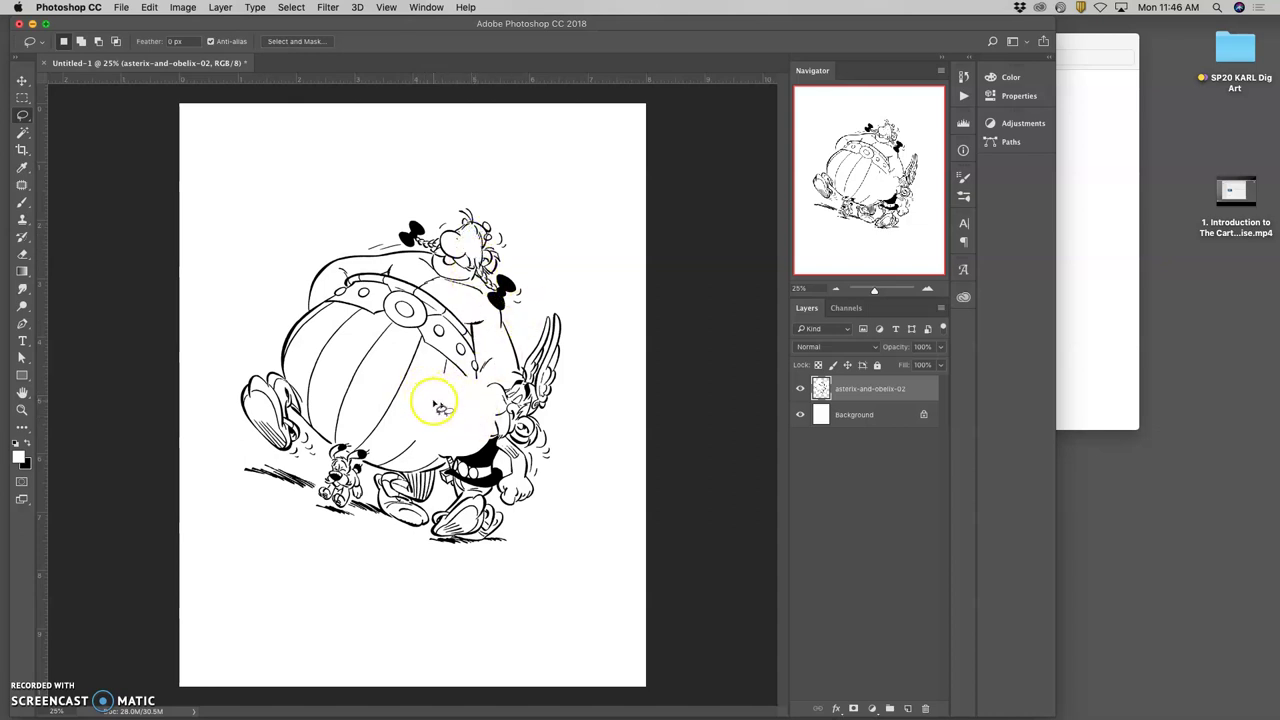
{"action": "left_click_drag", "start_coordinate": [384, 279], "coordinate": [548, 452]}
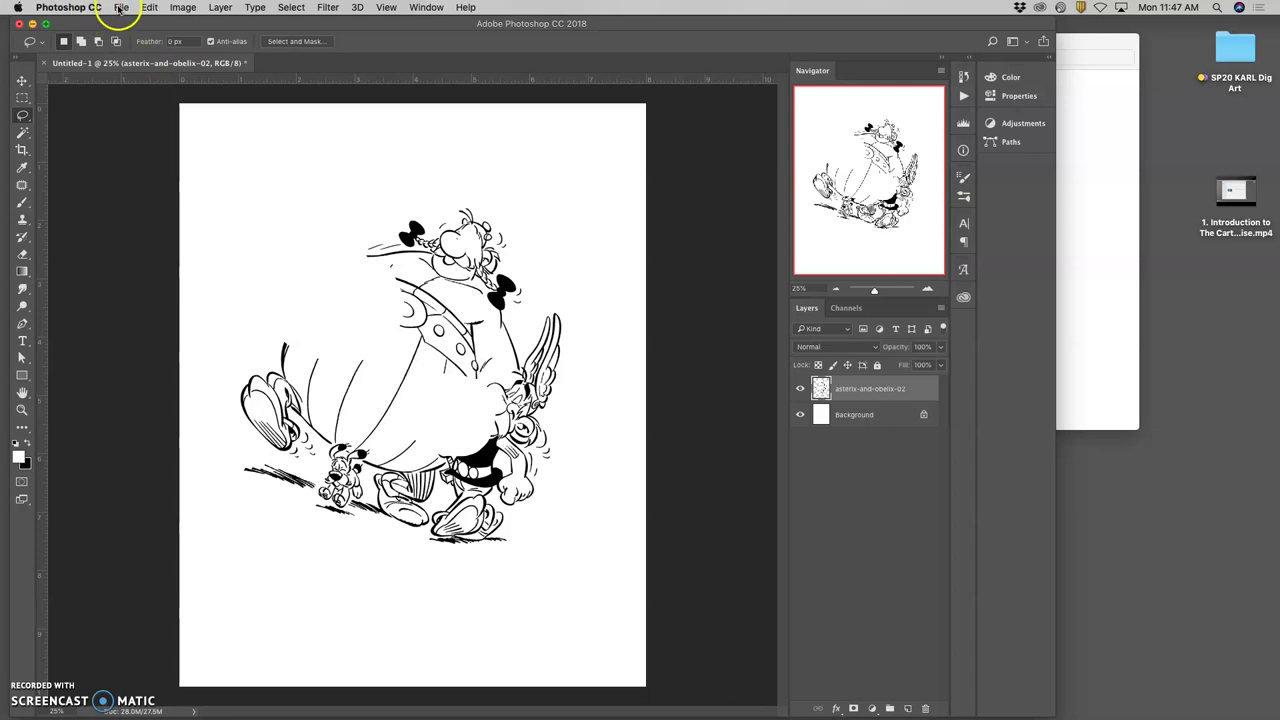
- Save the layered collage to the Desktop as 'KARL Exercise 1 Cartoon Jumble' in Photoshop format
{"action": "left_click", "coordinate": [118, 8]}
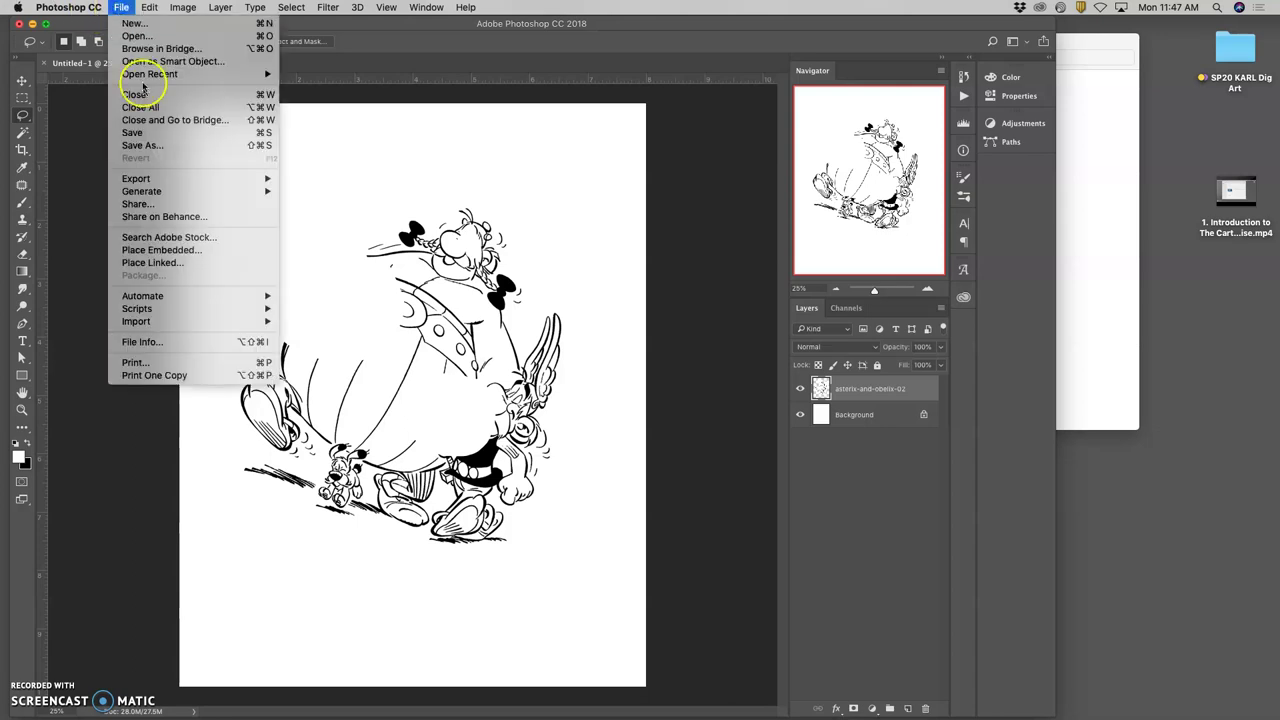
{"action": "left_click", "coordinate": [138, 137]}
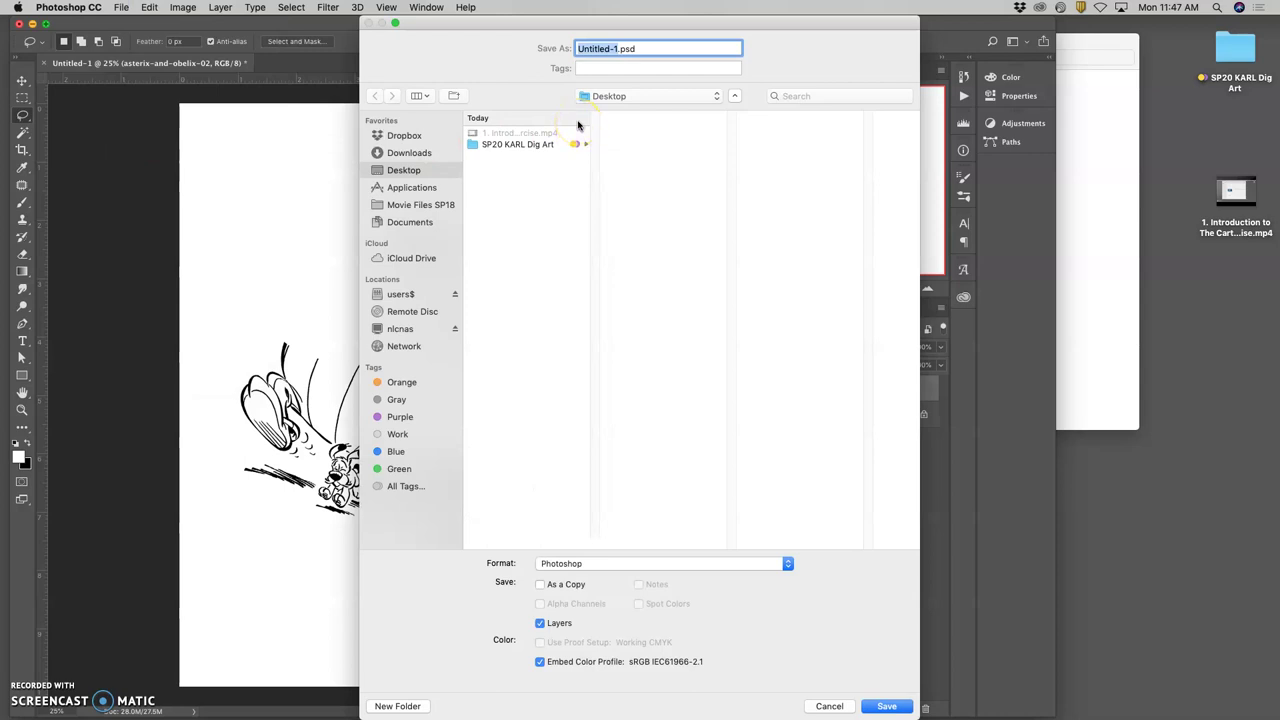
{"action": "left_click", "coordinate": [826, 706]}
{"action": "left_click", "coordinate": [121, 7]}
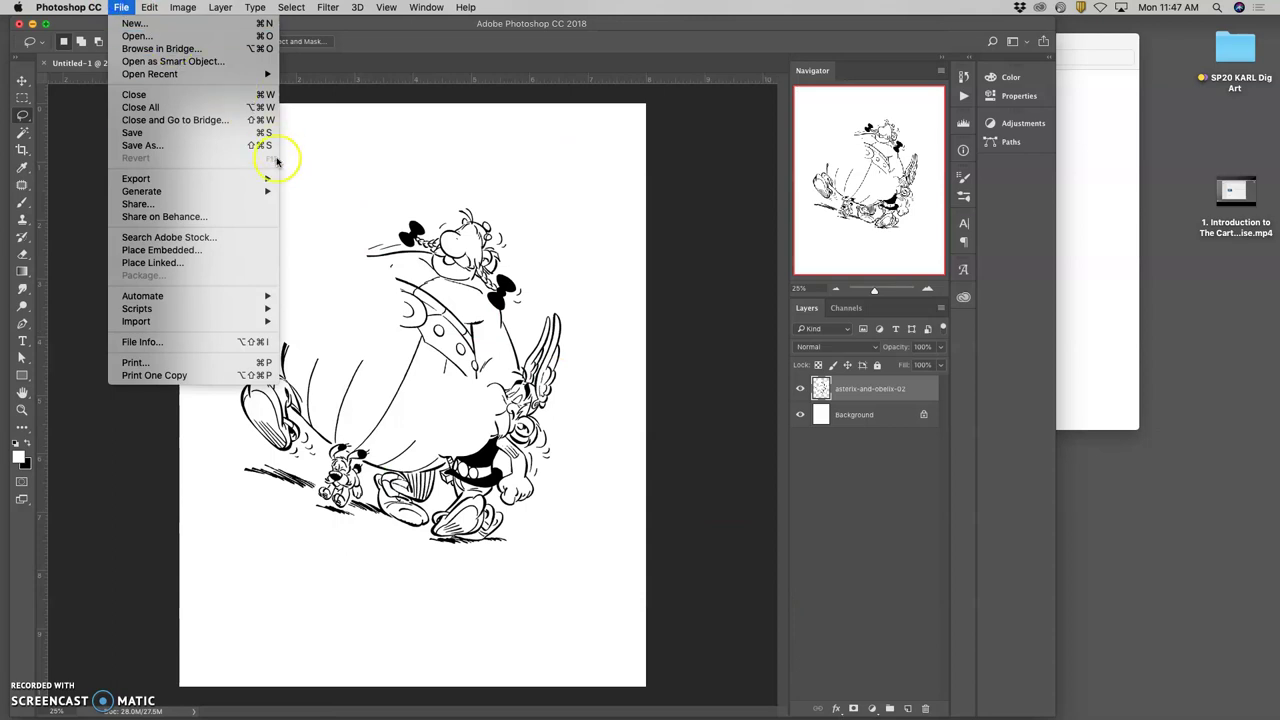
{"action": "left_click", "coordinate": [182, 148]}
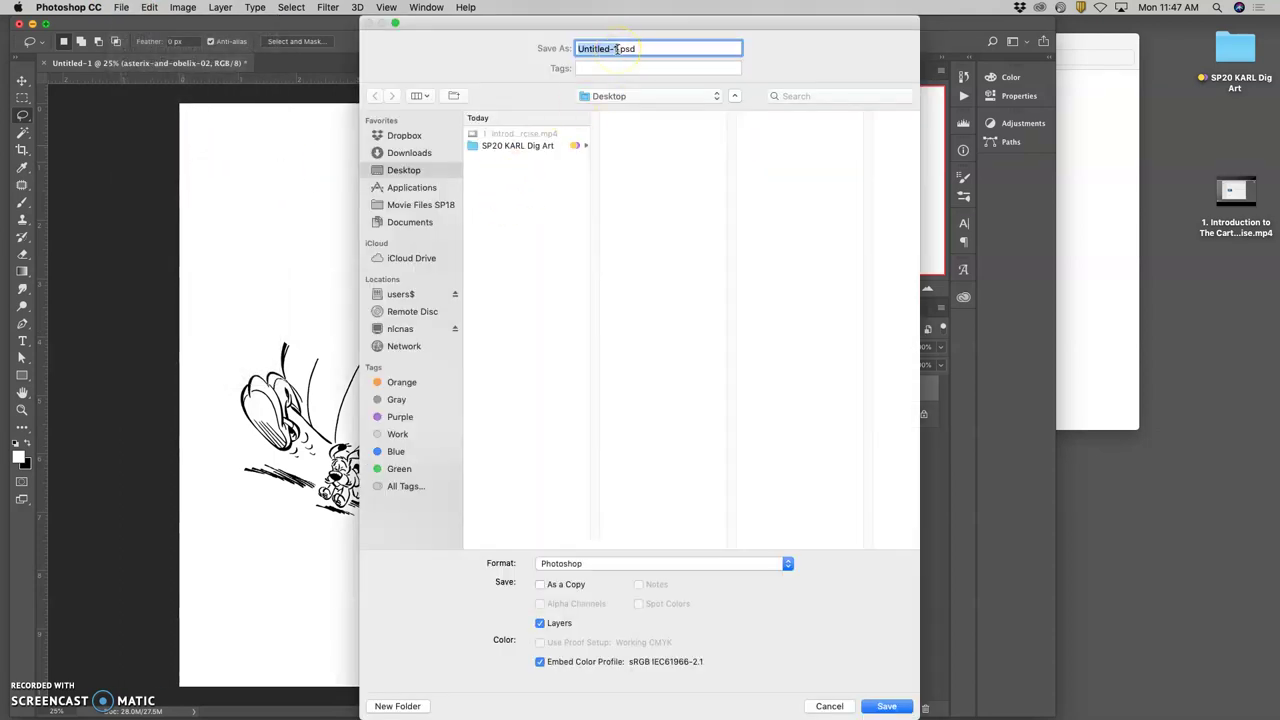
{"action": "type", "text": "KARL Exercise 1 Cartoon Jumble"}
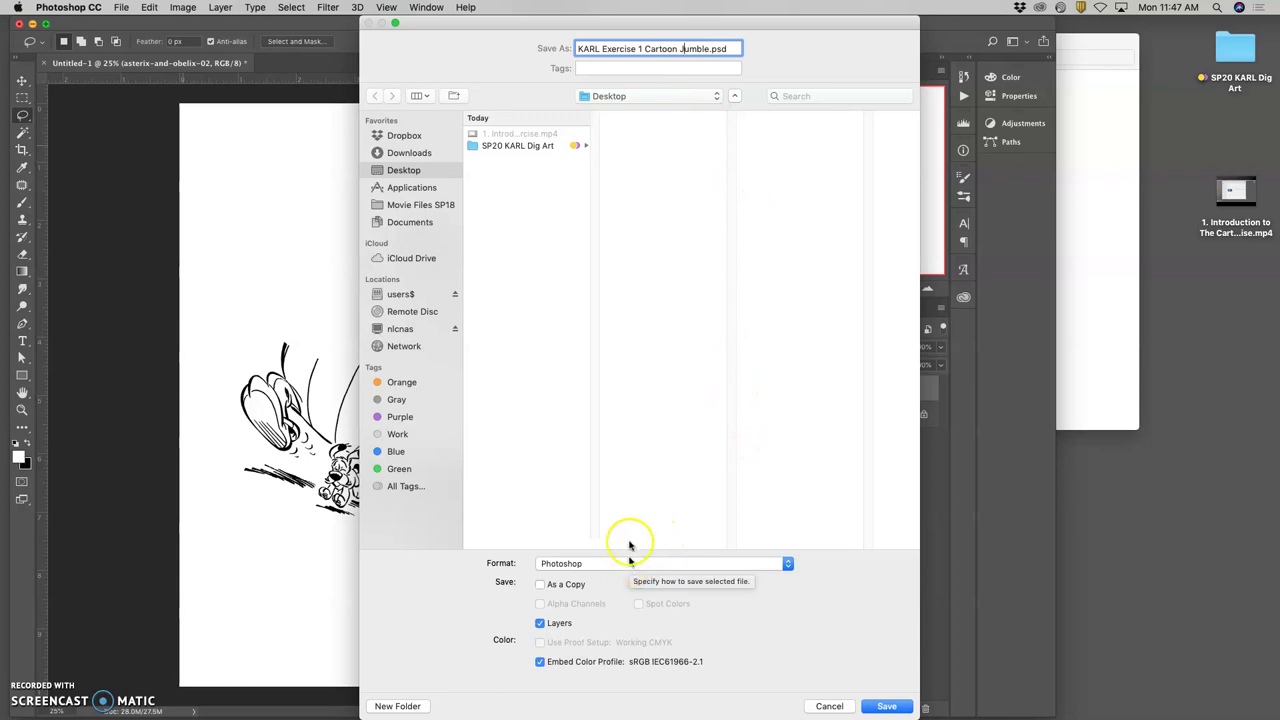
{"action": "left_click", "coordinate": [692, 97]}
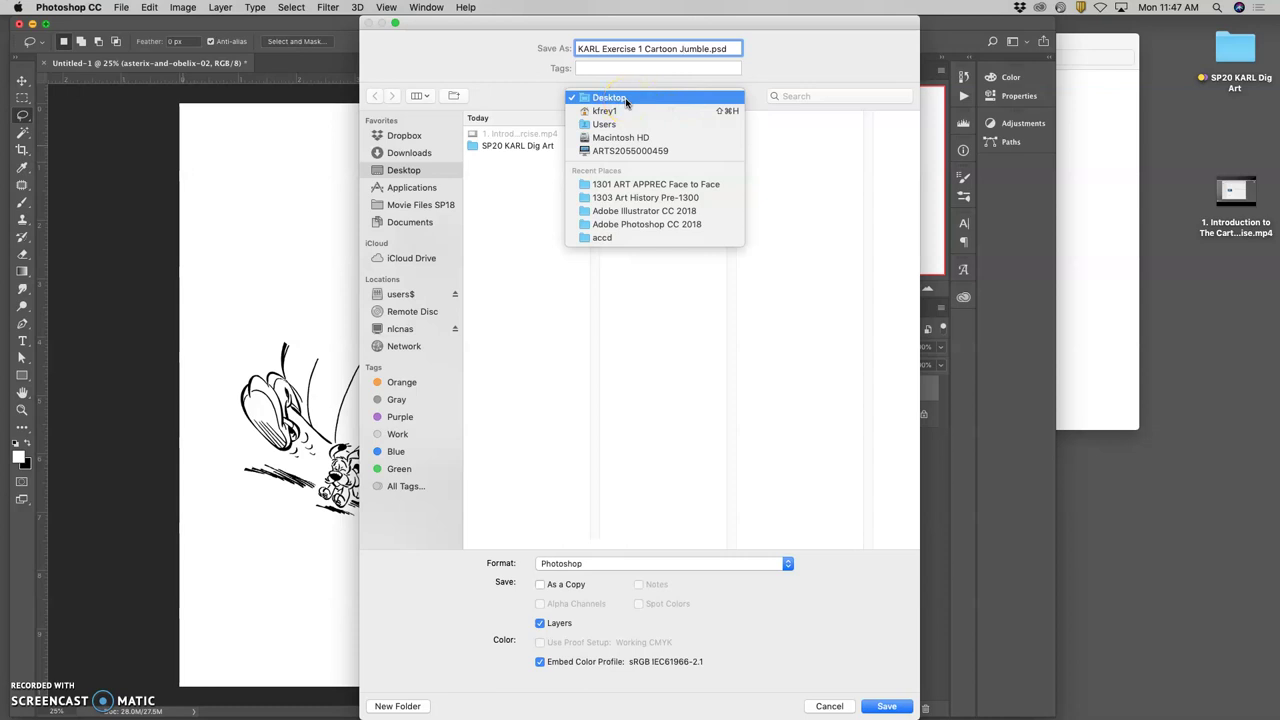
{"action": "left_click", "coordinate": [628, 137]}
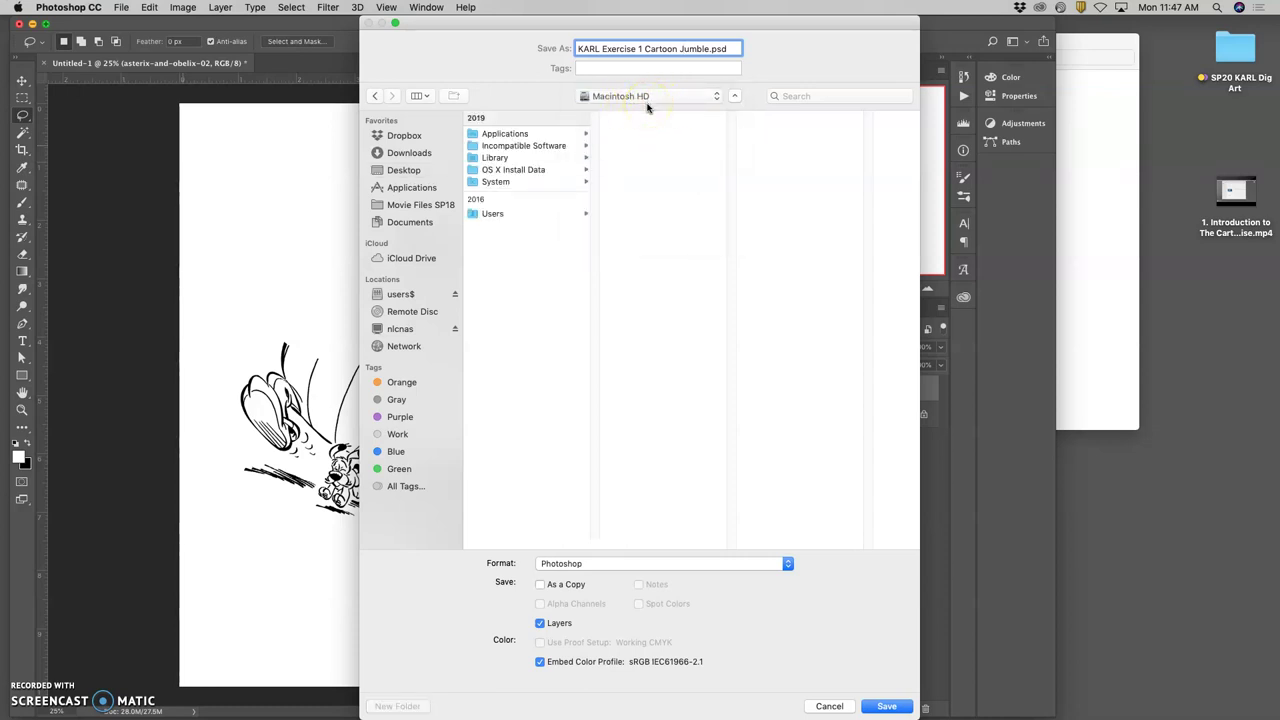
{"action": "key", "text": "super+shift+d"}
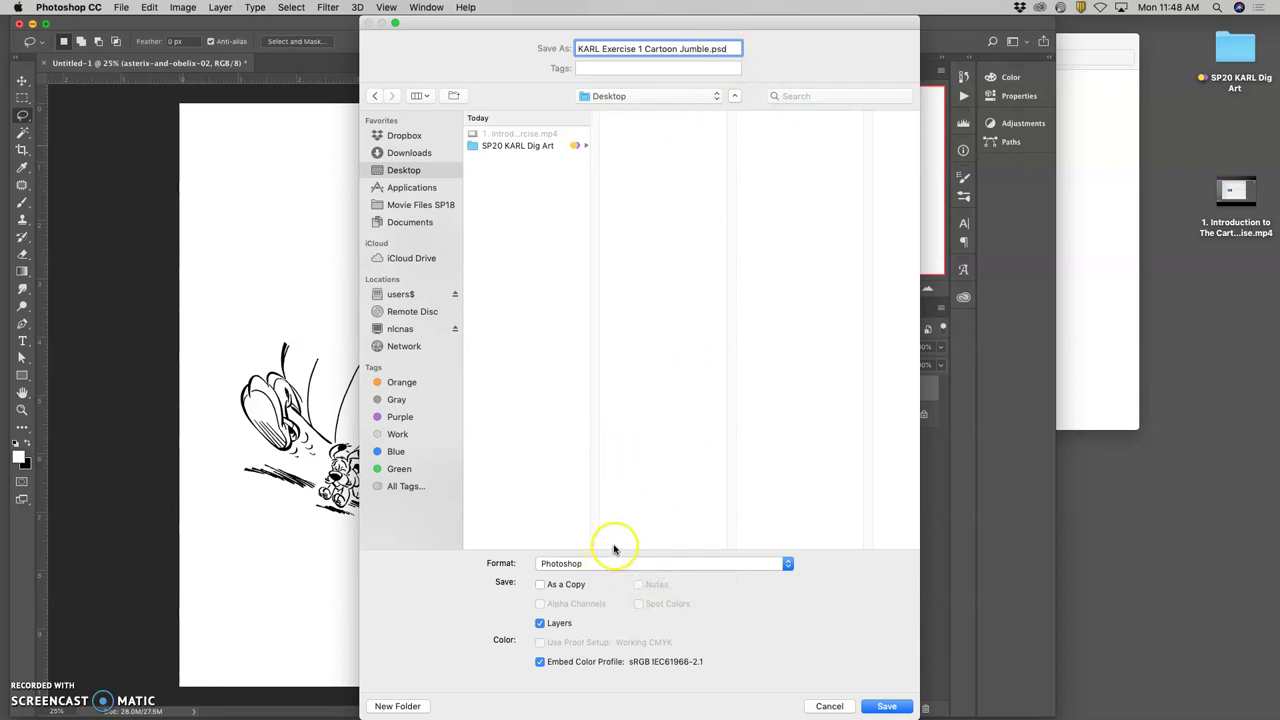
{"action": "left_click", "coordinate": [888, 706]}
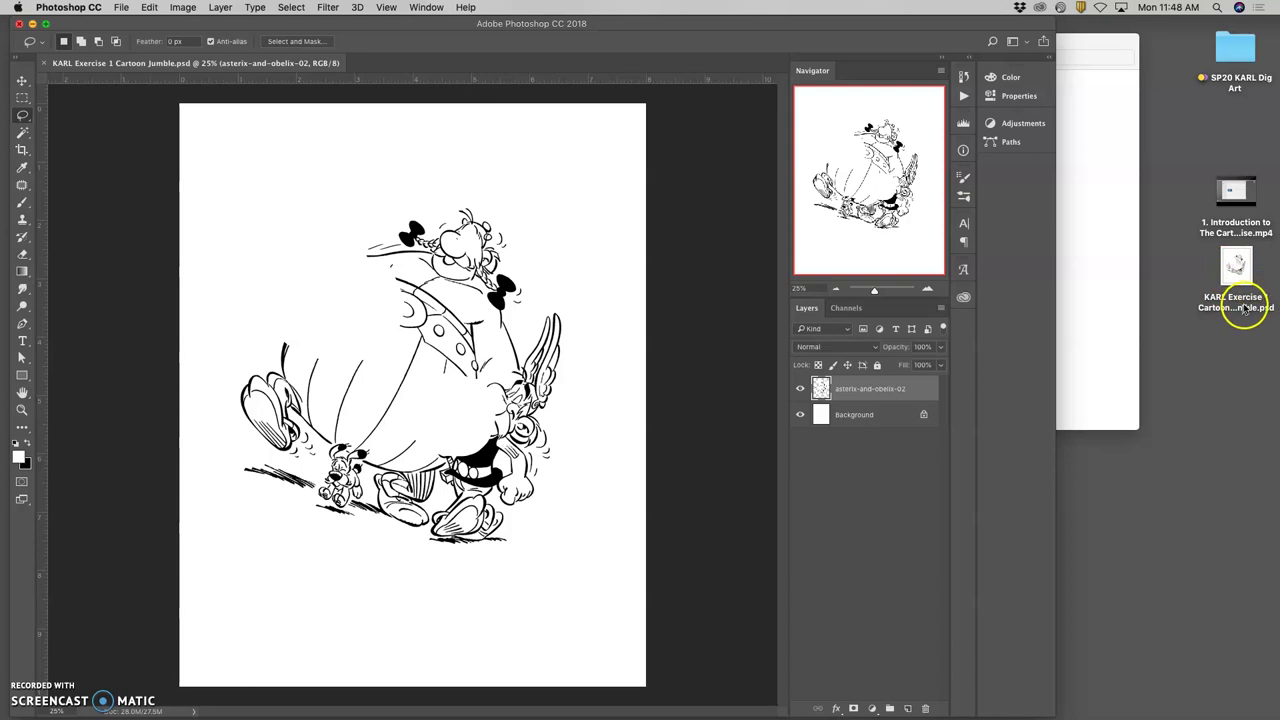
- Tag the desktop psd file green and drag the references Finder window into view
{"action": "right_click", "coordinate": [1240, 306]}
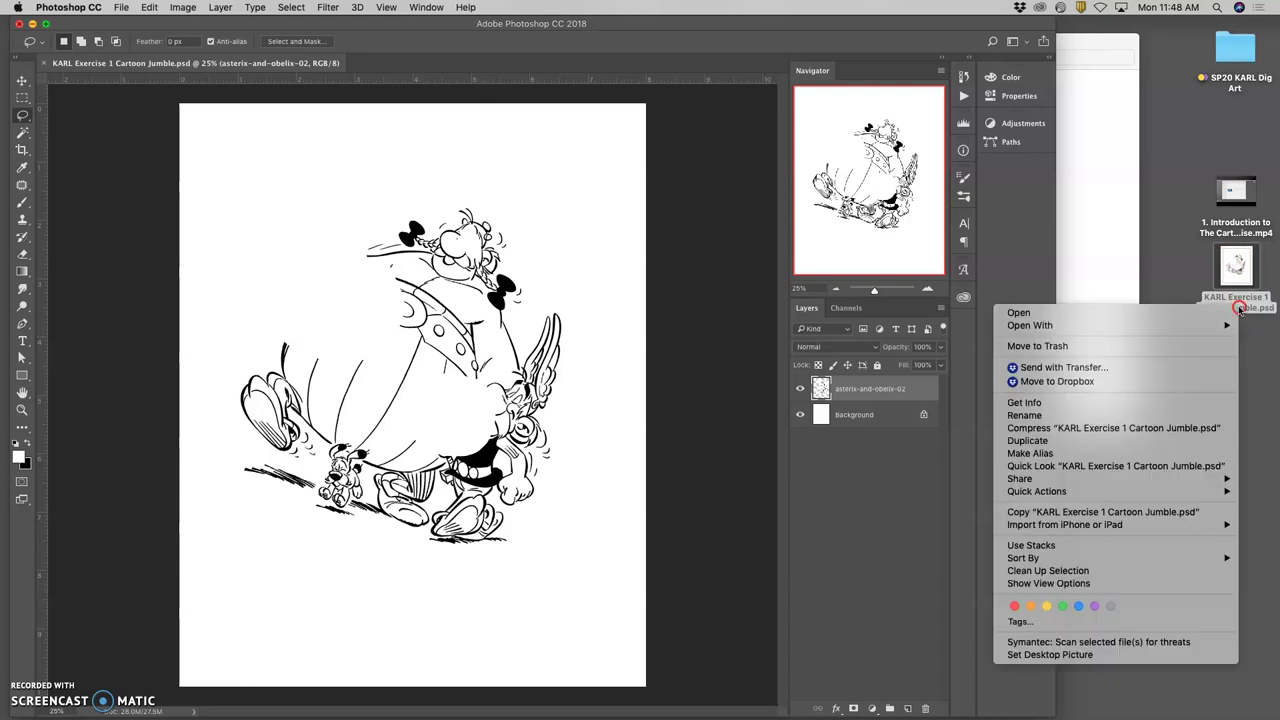
{"action": "left_click", "coordinate": [1063, 606]}
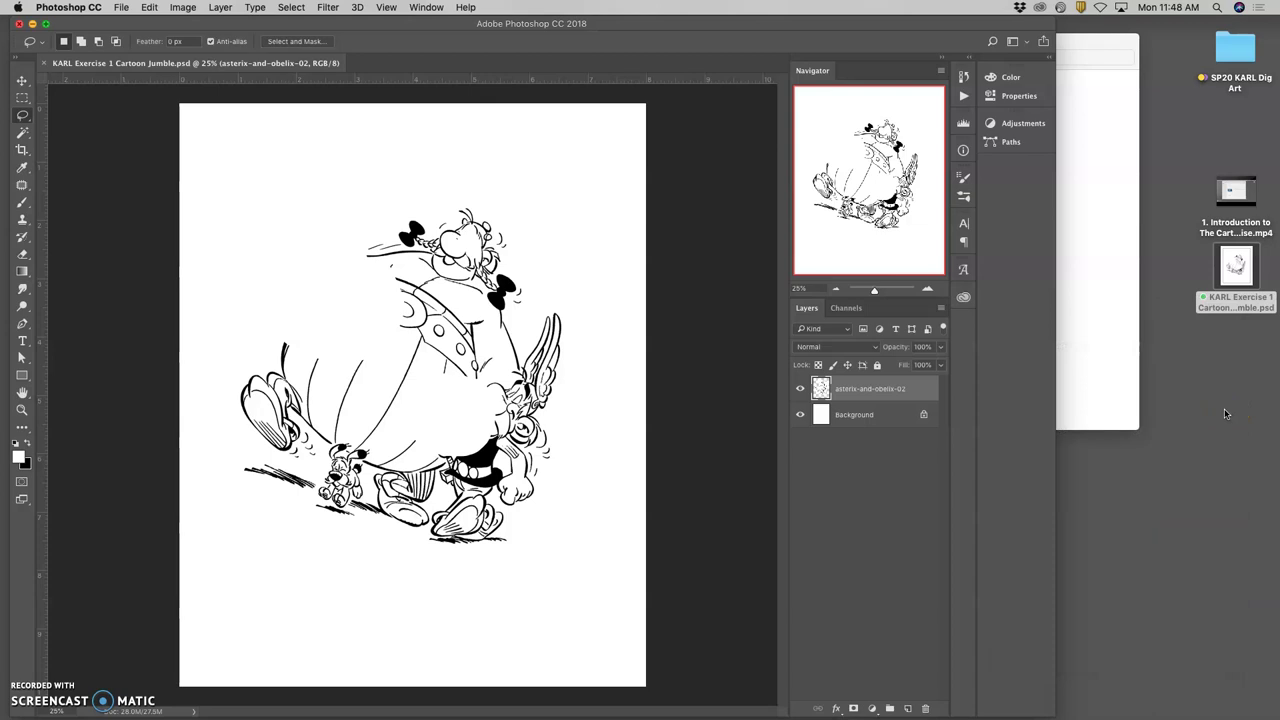
{"action": "left_click_drag", "start_coordinate": [1237, 300], "coordinate": [1015, 243]}
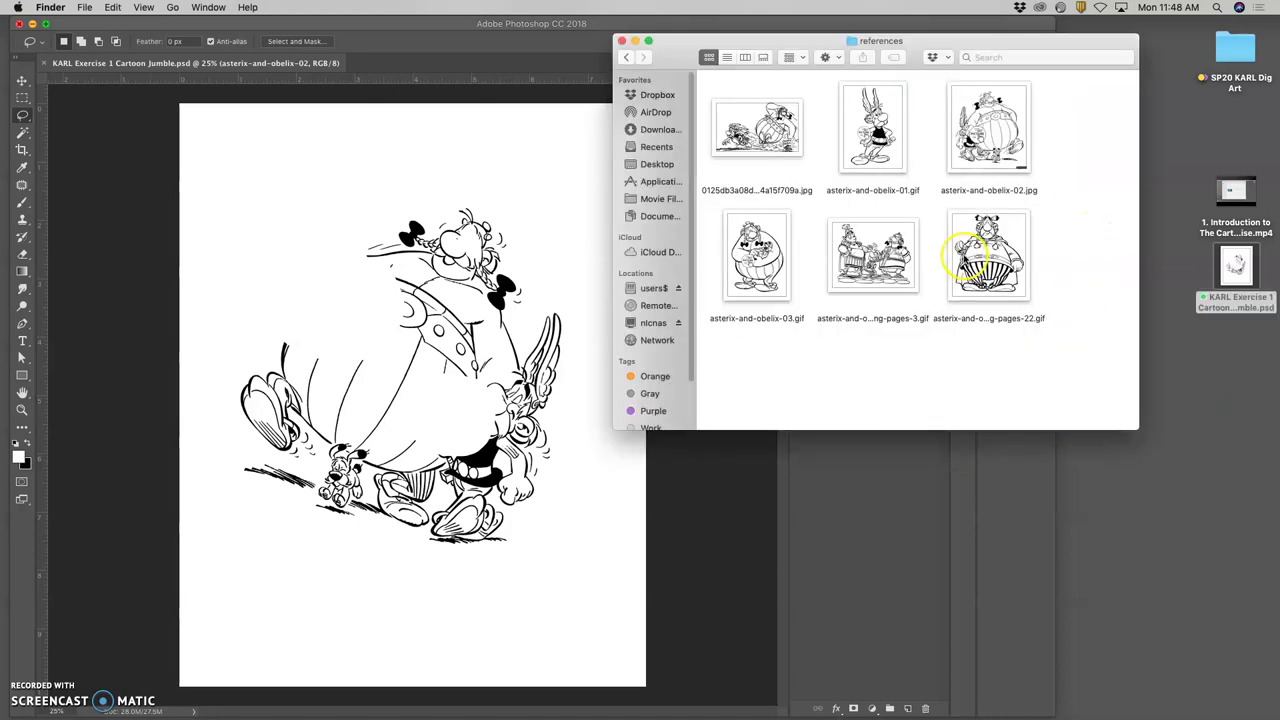
- Place the coloring-pages-3 drawing on the canvas, mirror it and rotate it nearly upside down
{"action": "mouse_move", "coordinate": [885, 258]}
{"action": "left_mouse_down"}
{"action": "mouse_move", "coordinate": [866, 318]}
{"action": "mouse_move", "coordinate": [410, 345]}
{"action": "left_mouse_up"}
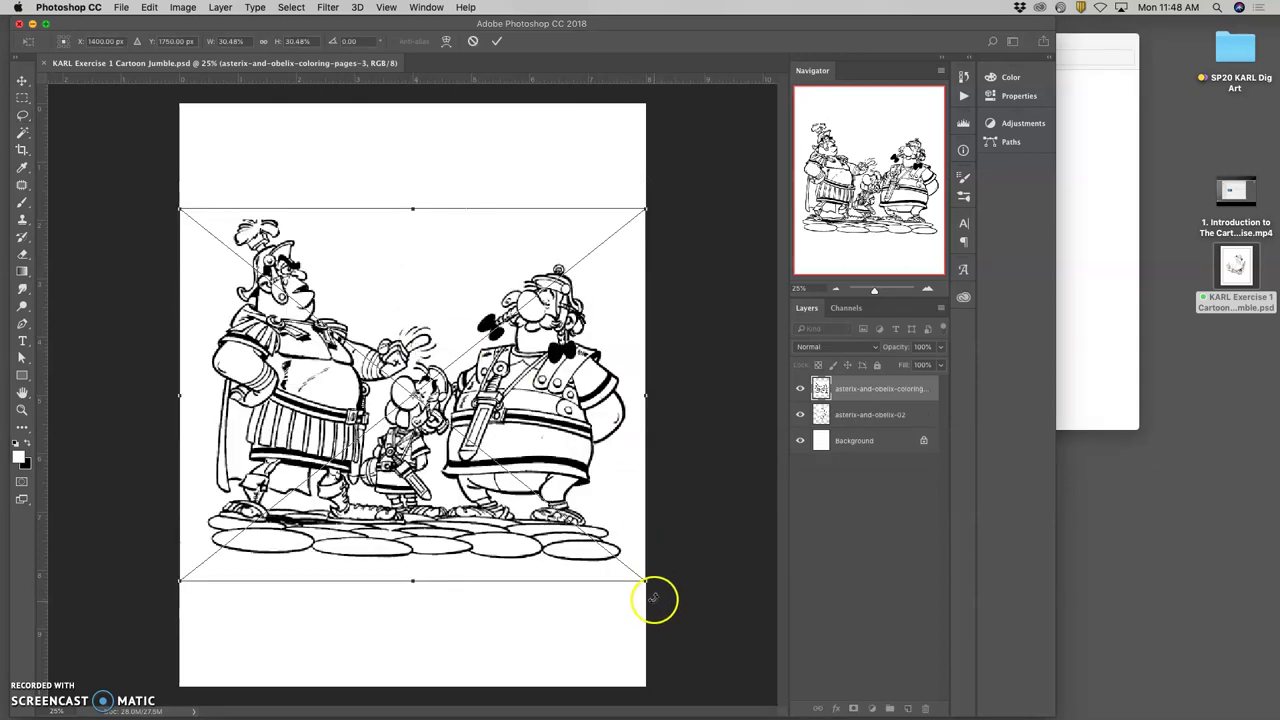
{"action": "left_click_drag", "start_coordinate": [663, 593], "coordinate": [590, 636]}
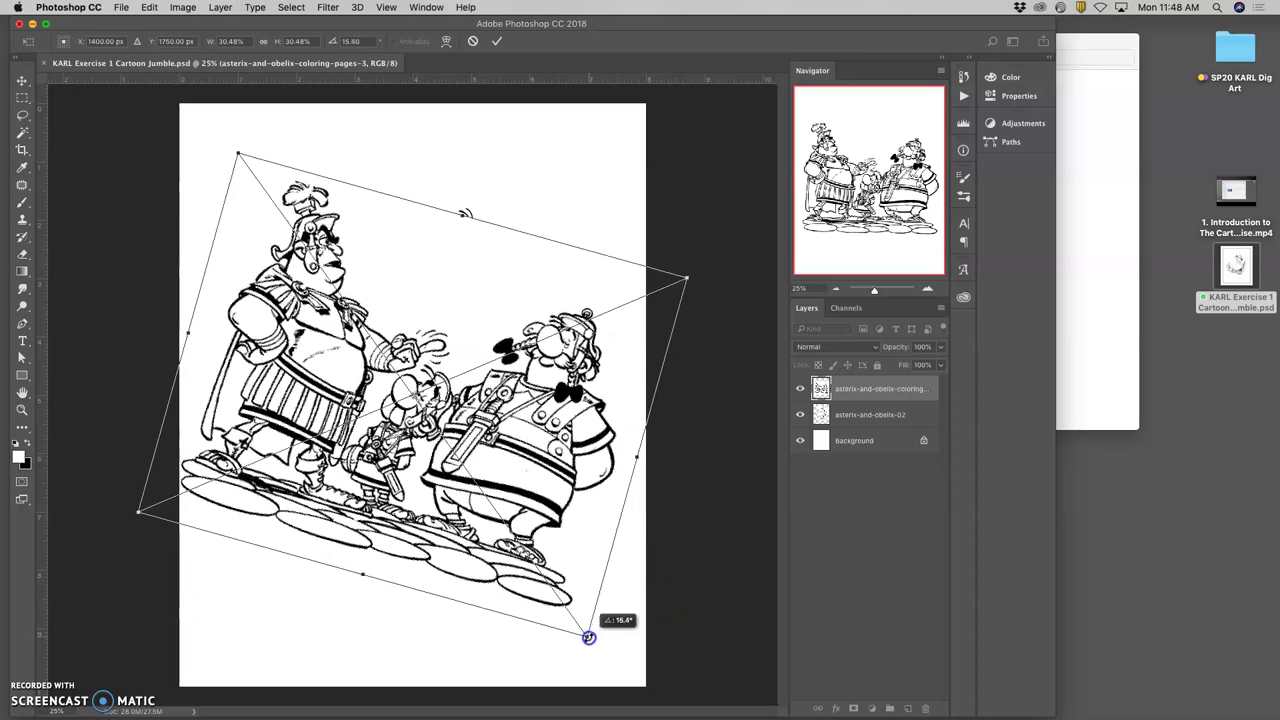
{"action": "left_click_drag", "start_coordinate": [623, 508], "coordinate": [176, 290]}
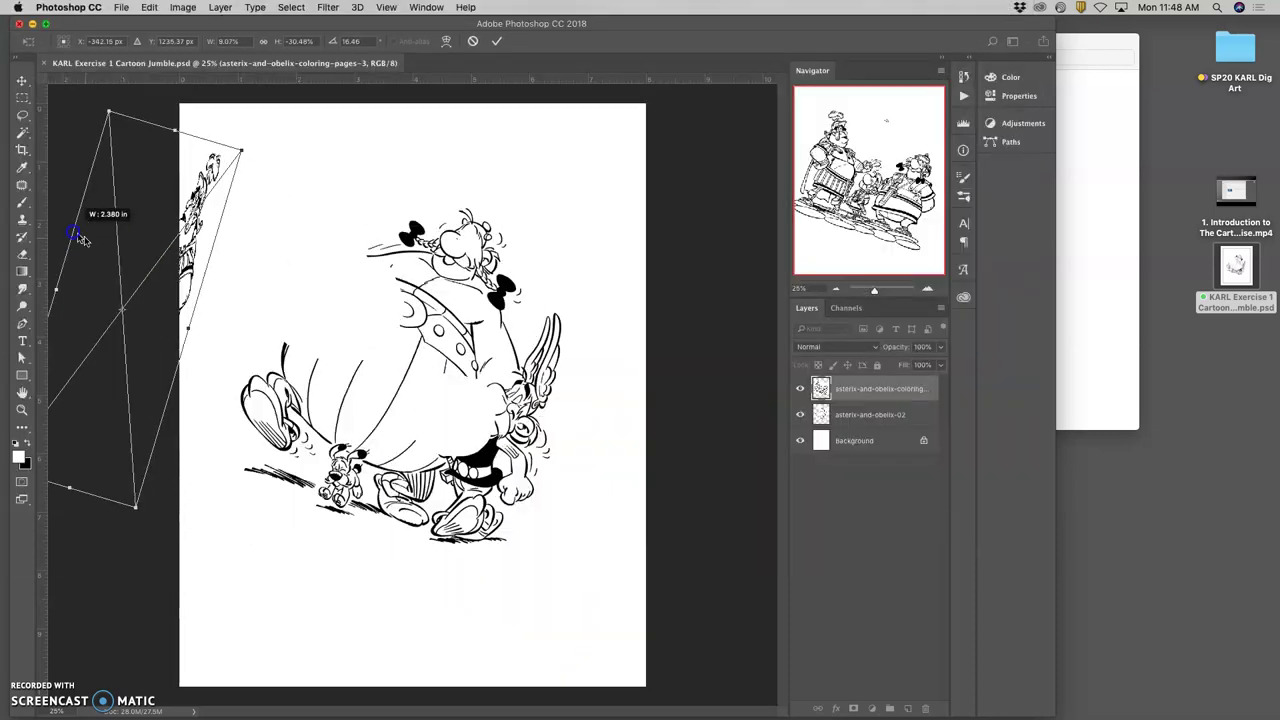
{"action": "left_click_drag", "start_coordinate": [176, 290], "coordinate": [588, 466]}
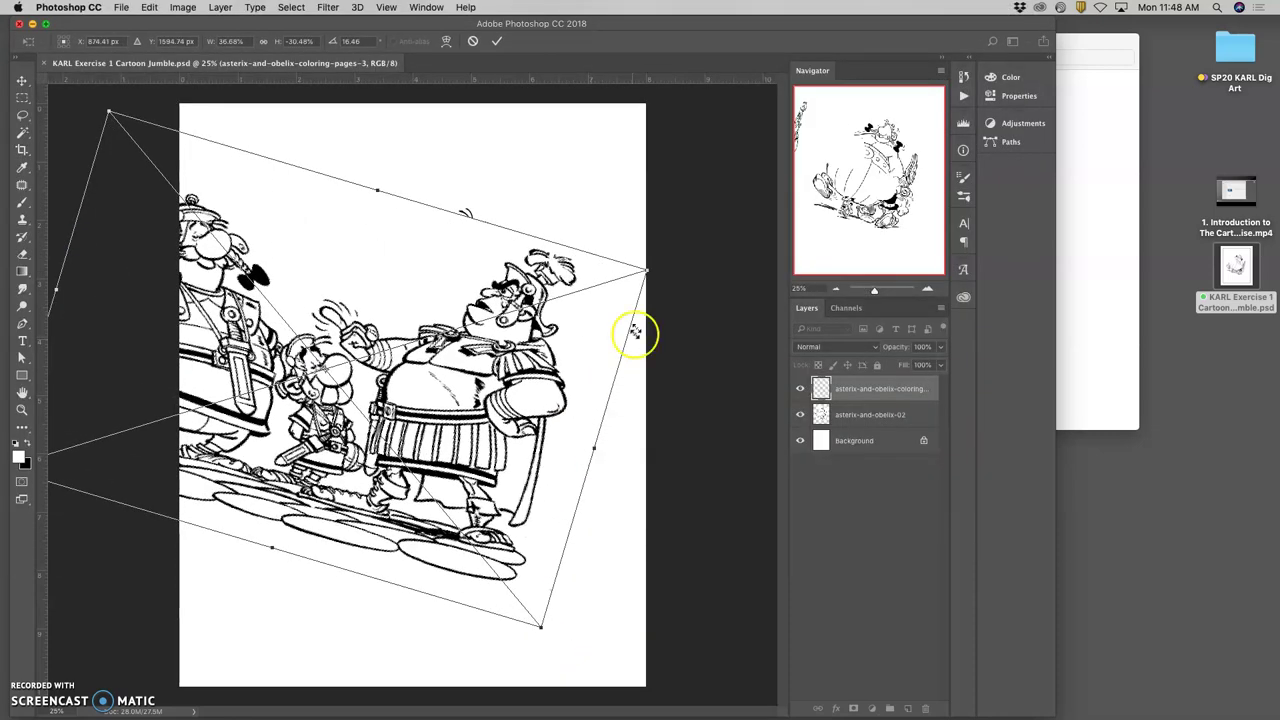
{"action": "mouse_move", "coordinate": [663, 266]}
{"action": "left_mouse_down"}
{"action": "mouse_move", "coordinate": [617, 449]}
{"action": "mouse_move", "coordinate": [193, 586]}
{"action": "mouse_move", "coordinate": [500, 337]}
{"action": "left_mouse_up"}
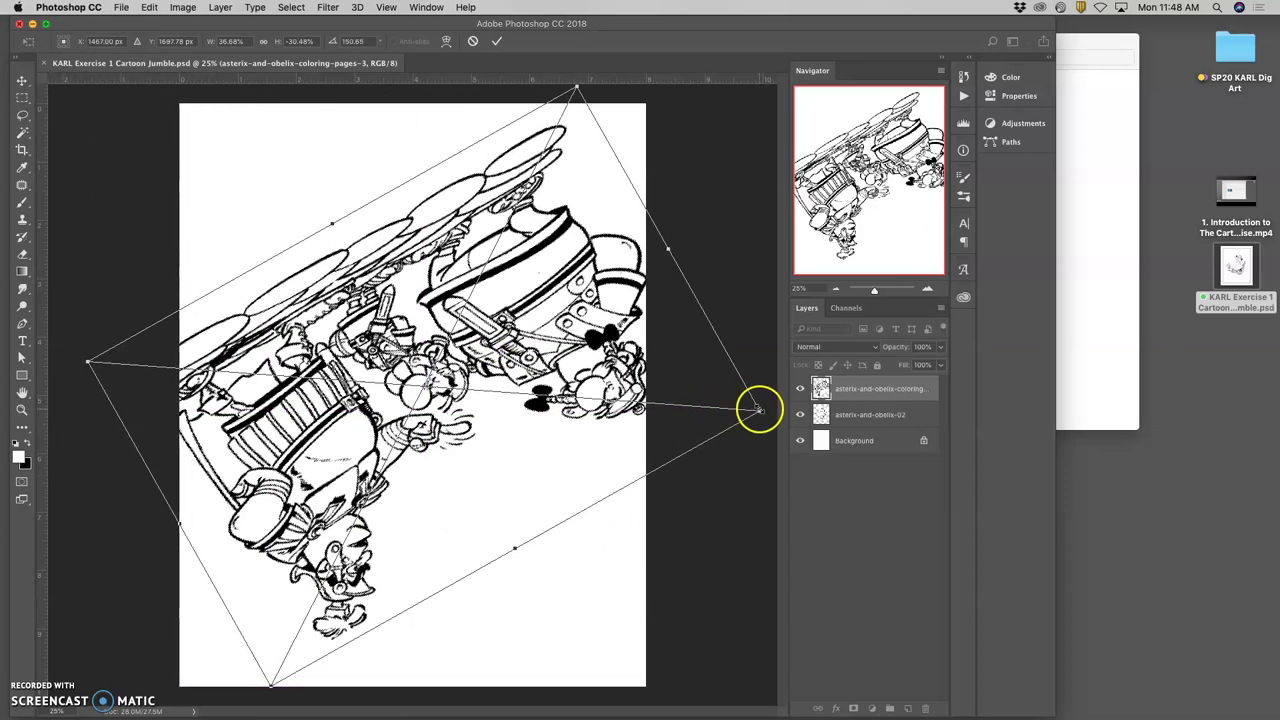
- Shrink and reposition the rotated Romans drawing, then apply the transform
{"action": "left_click_drag", "start_coordinate": [757, 408], "coordinate": [630, 397]}
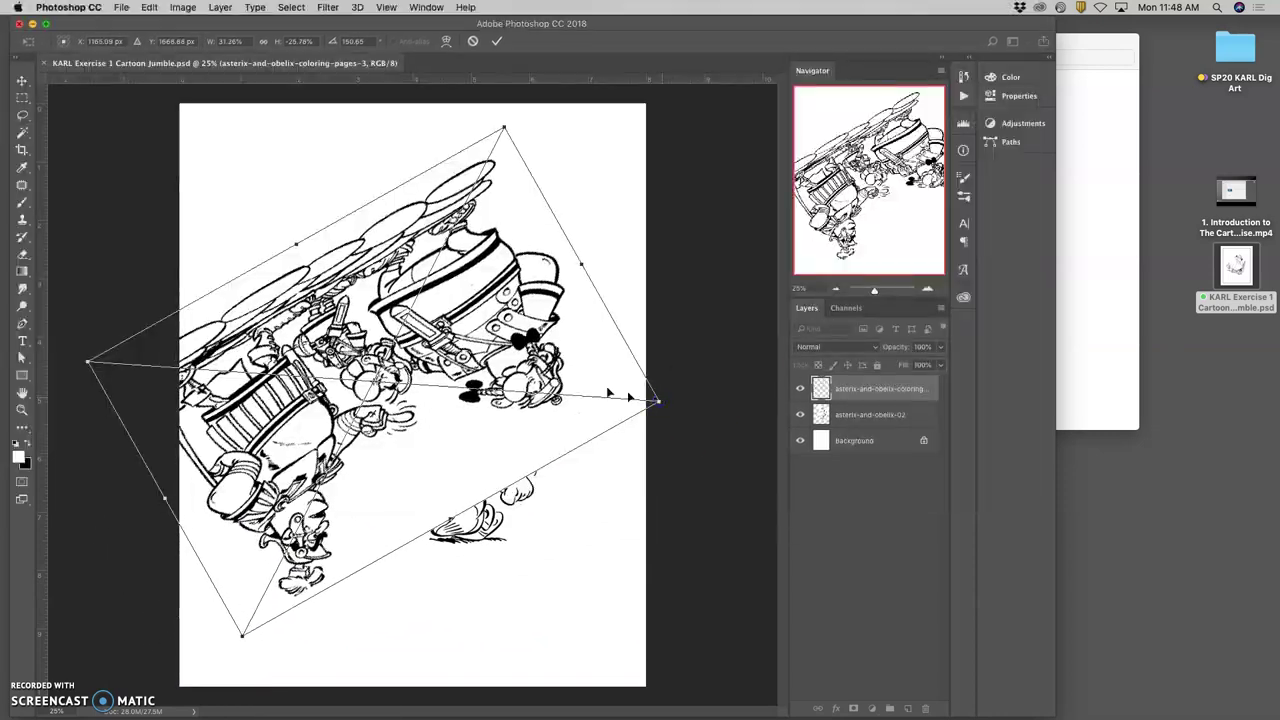
{"action": "left_click_drag", "start_coordinate": [512, 356], "coordinate": [560, 356]}
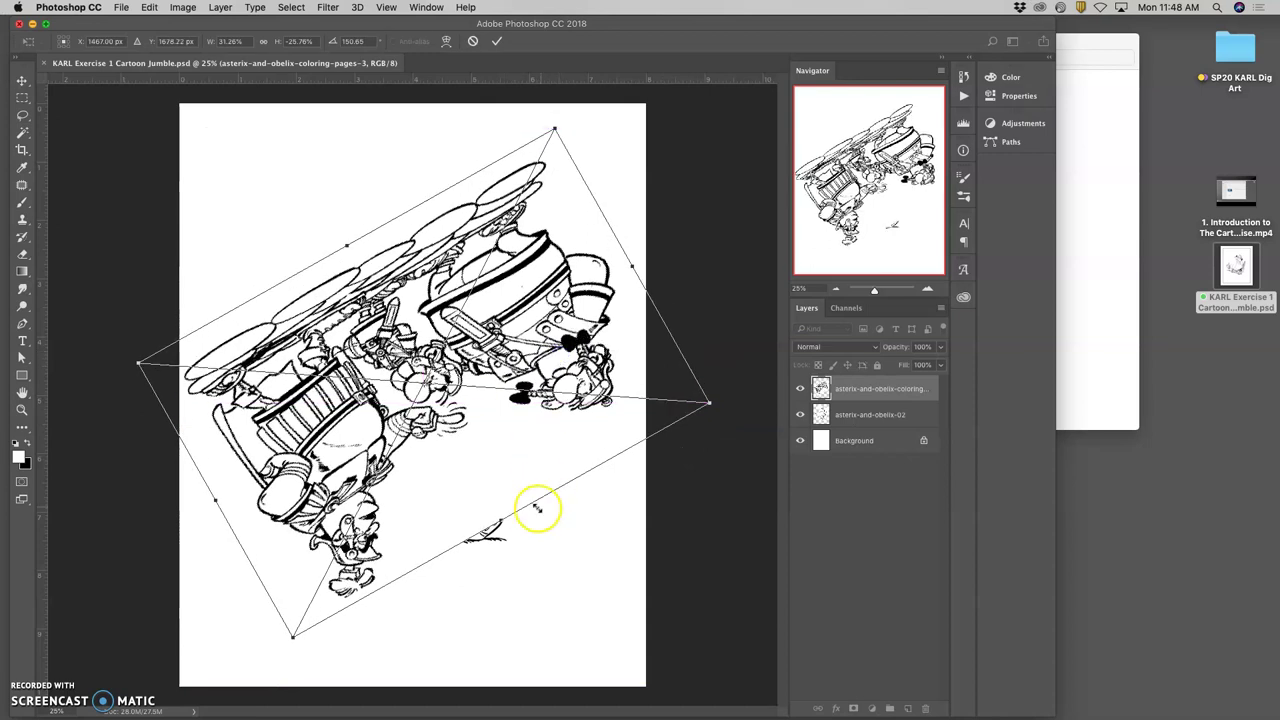
{"action": "left_click_drag", "start_coordinate": [501, 521], "coordinate": [511, 539]}
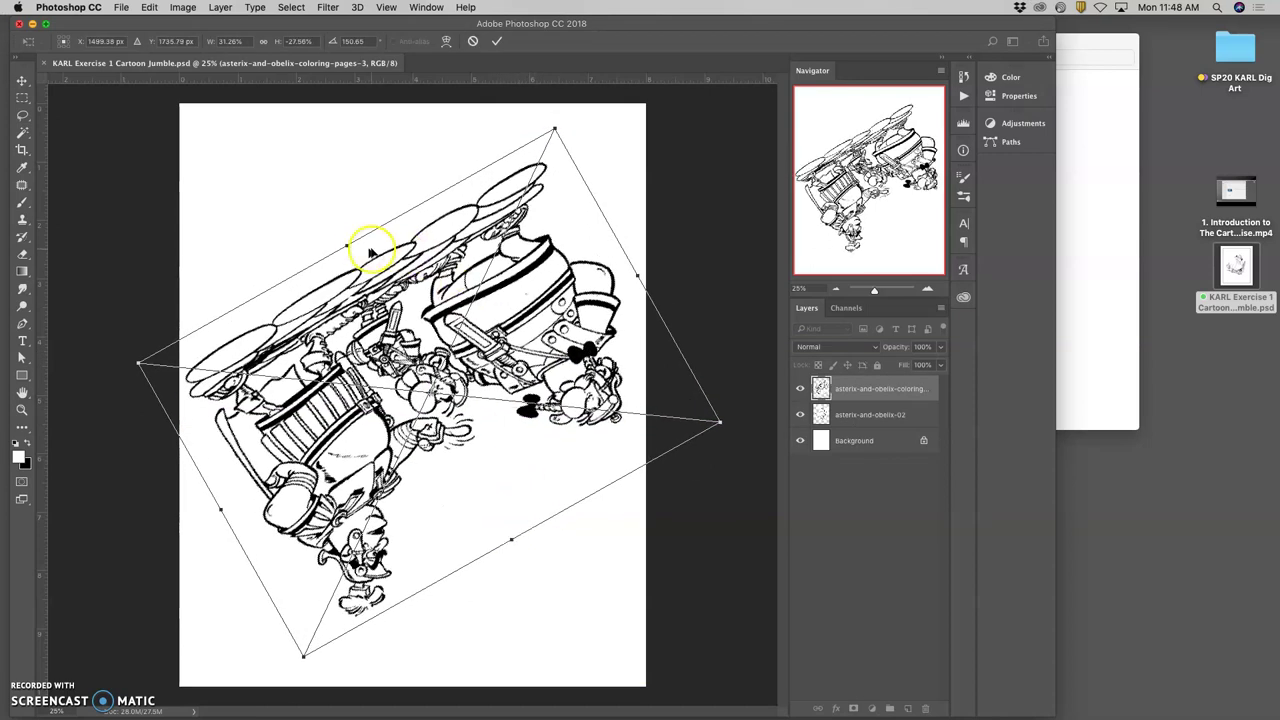
{"action": "left_click_drag", "start_coordinate": [346, 244], "coordinate": [338, 228]}
{"action": "left_click_drag", "start_coordinate": [478, 310], "coordinate": [490, 316]}
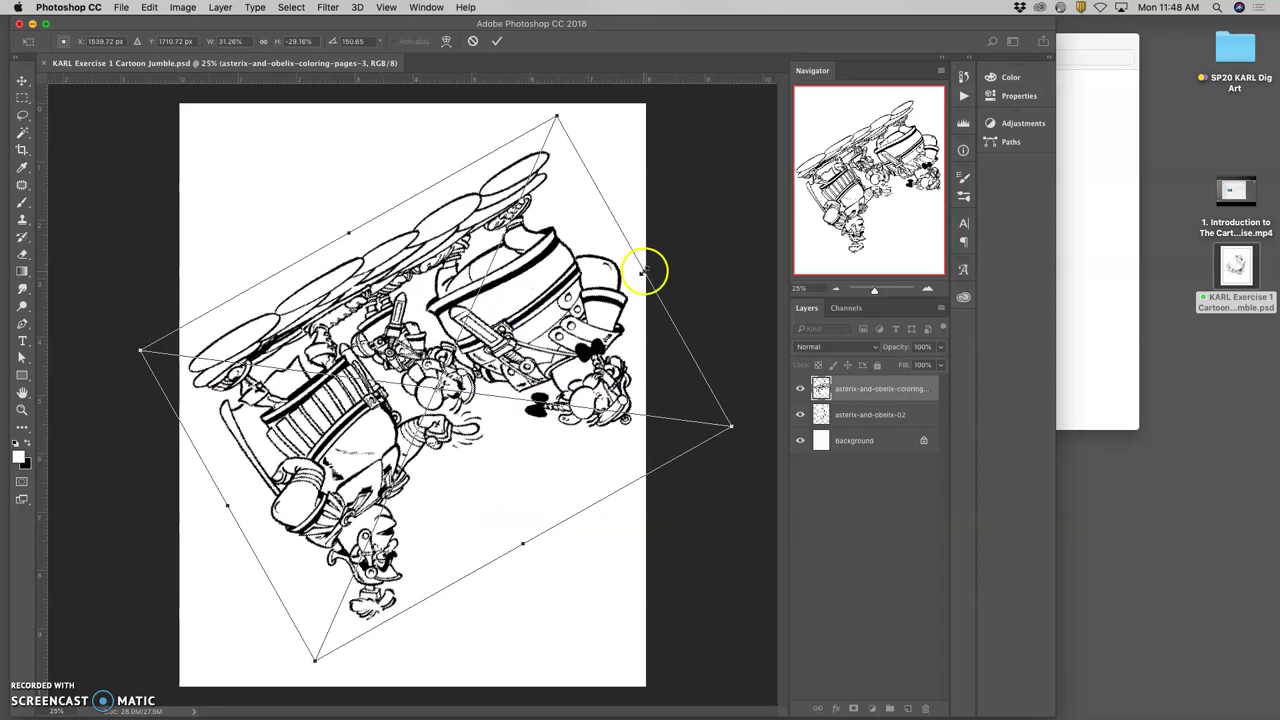
{"action": "left_click_drag", "start_coordinate": [646, 270], "coordinate": [562, 293]}
{"action": "key", "text": "Return"}
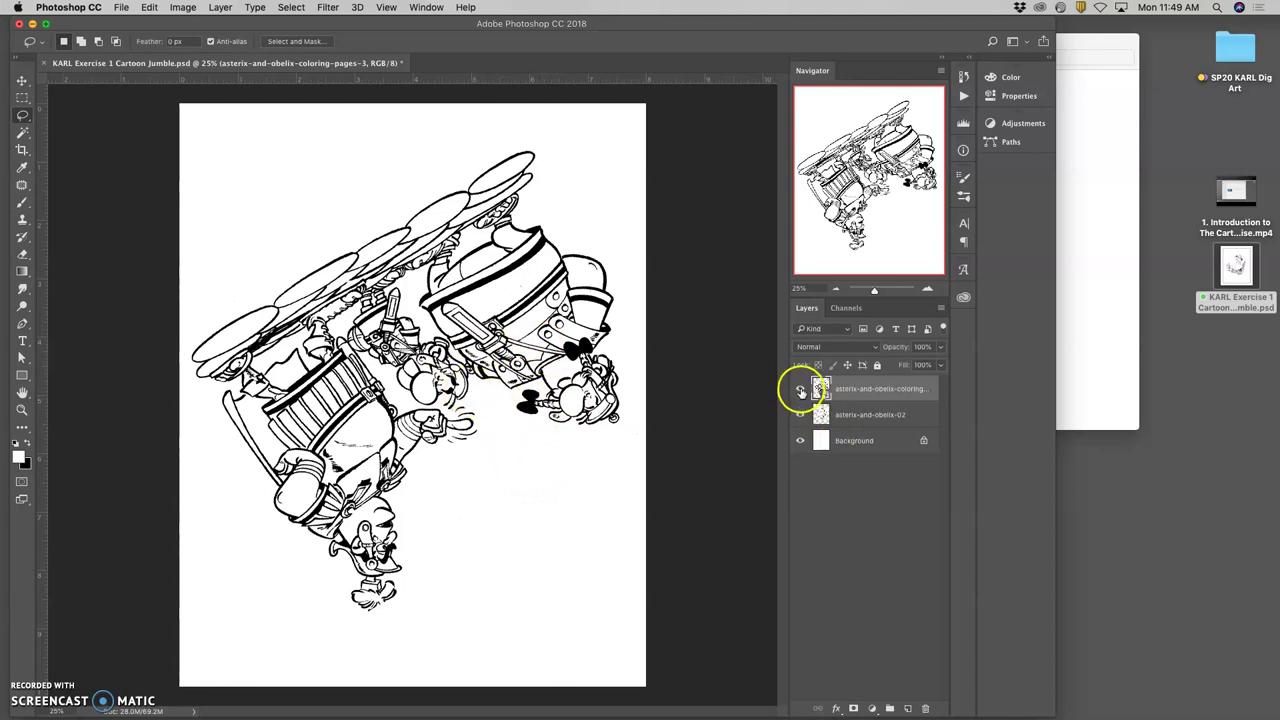
- Toggle the Romans layer's visibility to compare, then set its blend mode to Multiply
{"action": "left_click", "coordinate": [800, 389]}
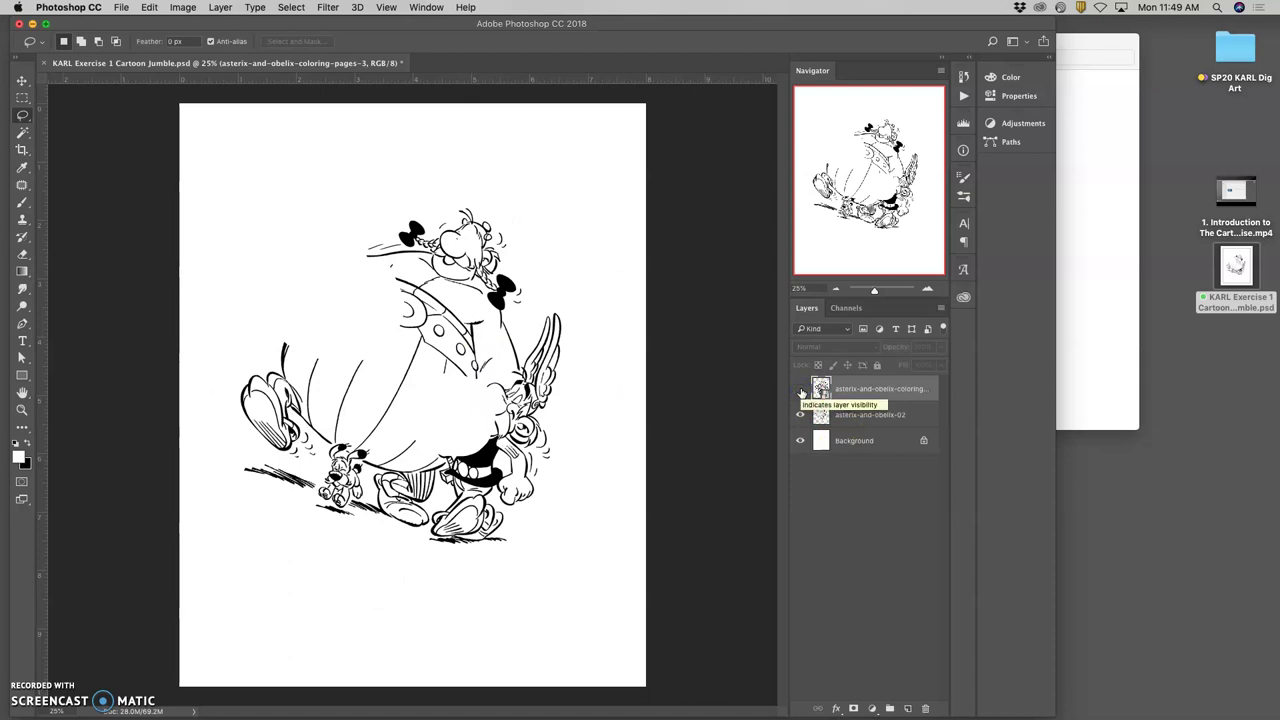
{"action": "left_click", "coordinate": [800, 389]}
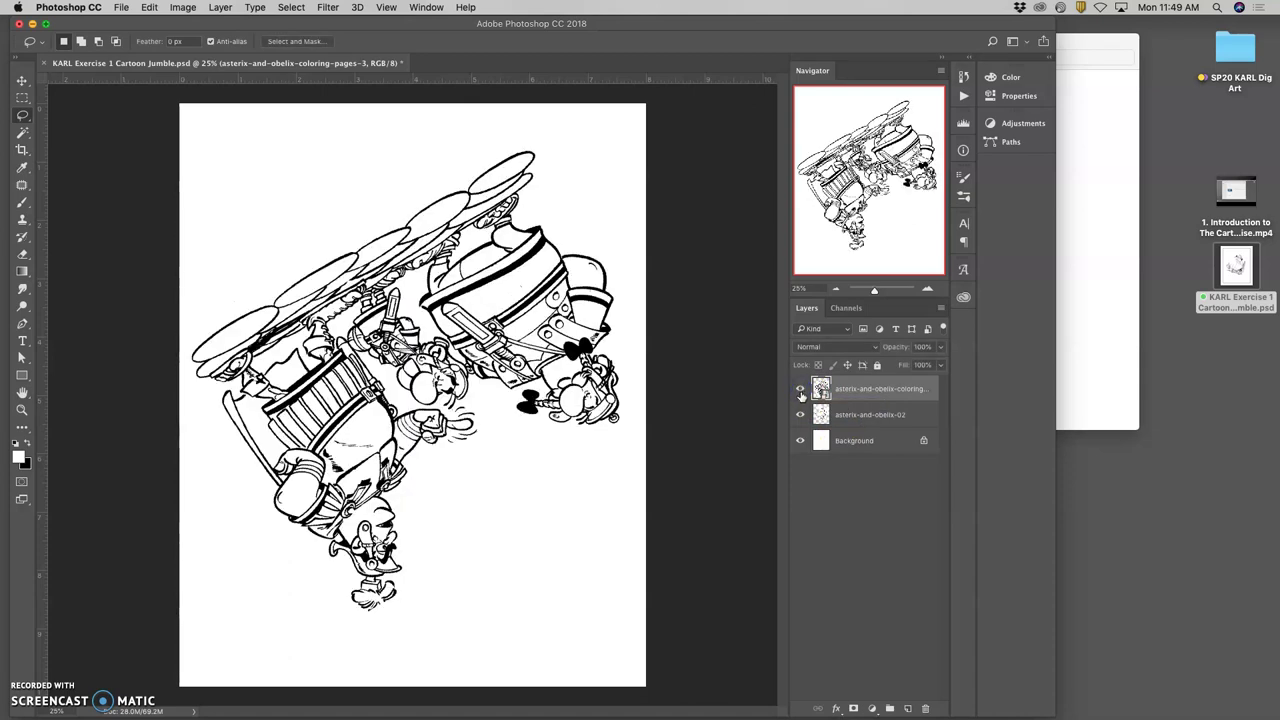
{"action": "left_click", "coordinate": [801, 389]}
{"action": "left_click", "coordinate": [801, 389]}
{"action": "left_click", "coordinate": [801, 391]}
{"action": "left_click", "coordinate": [872, 350]}
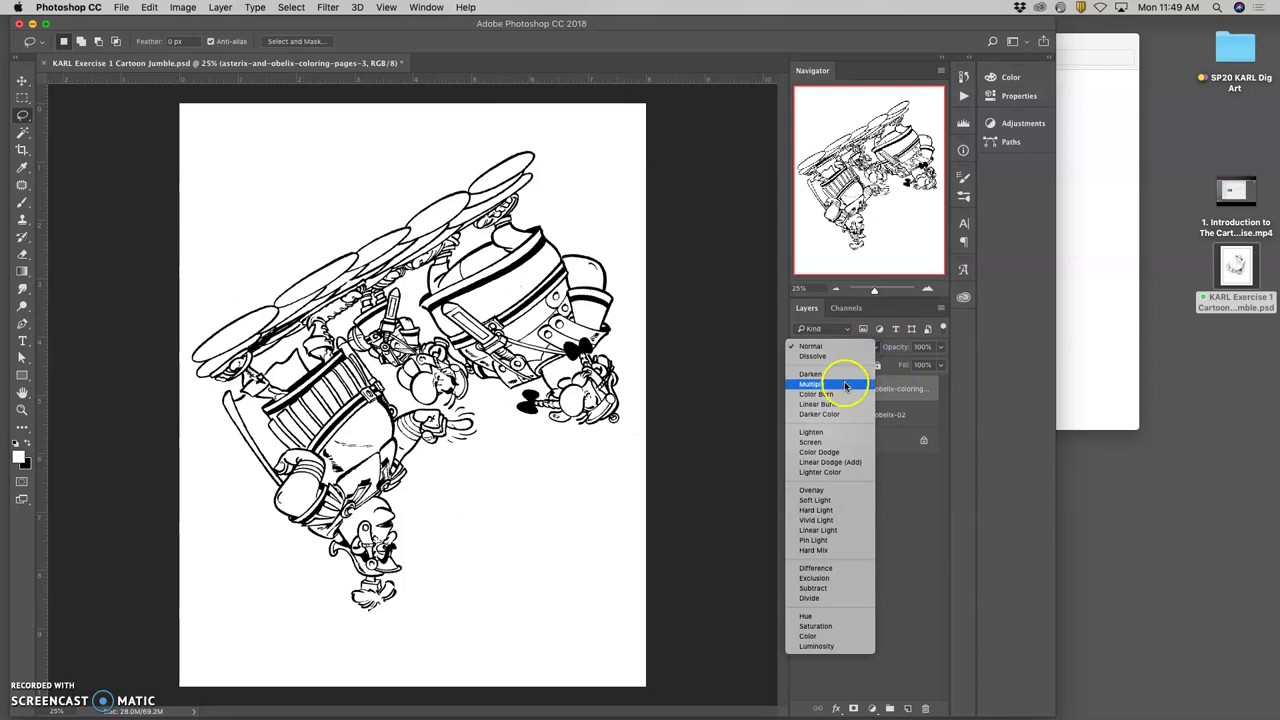
{"action": "left_click", "coordinate": [845, 386]}
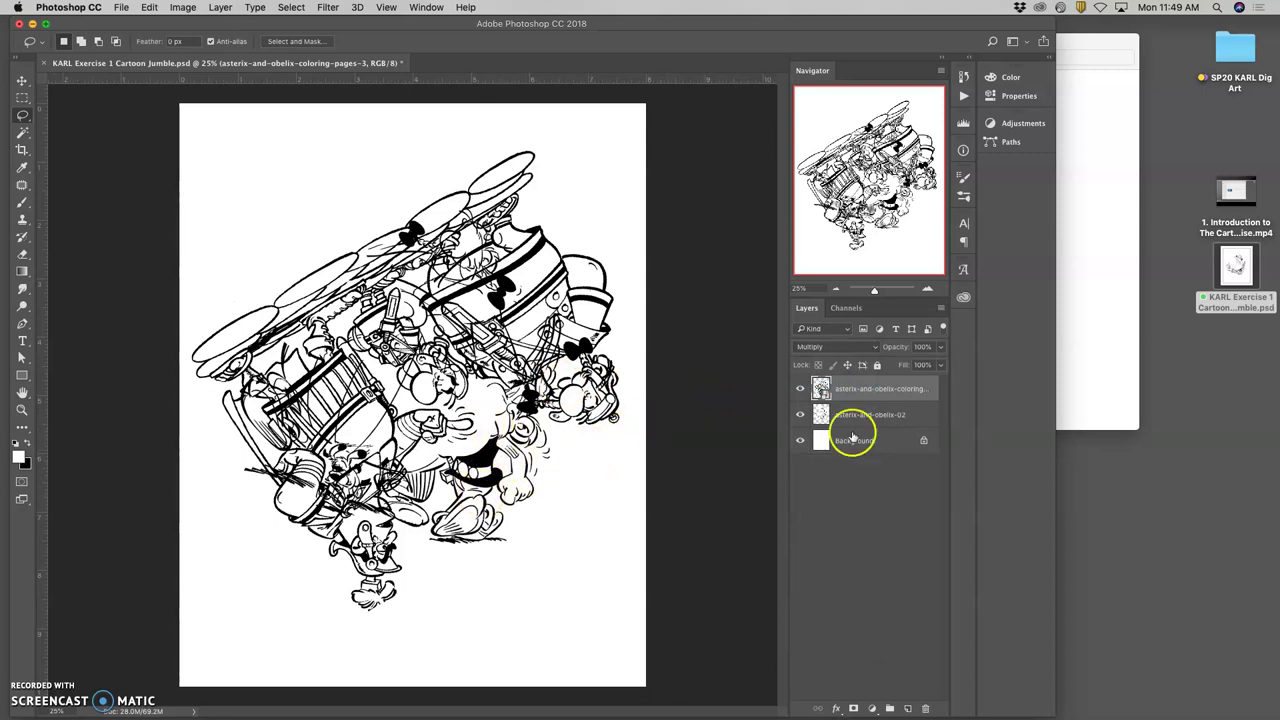
- Scale the Romans drawing down slightly, move it up-left, and hide asterix-and-obelix-02
{"action": "key", "text": "super+t"}
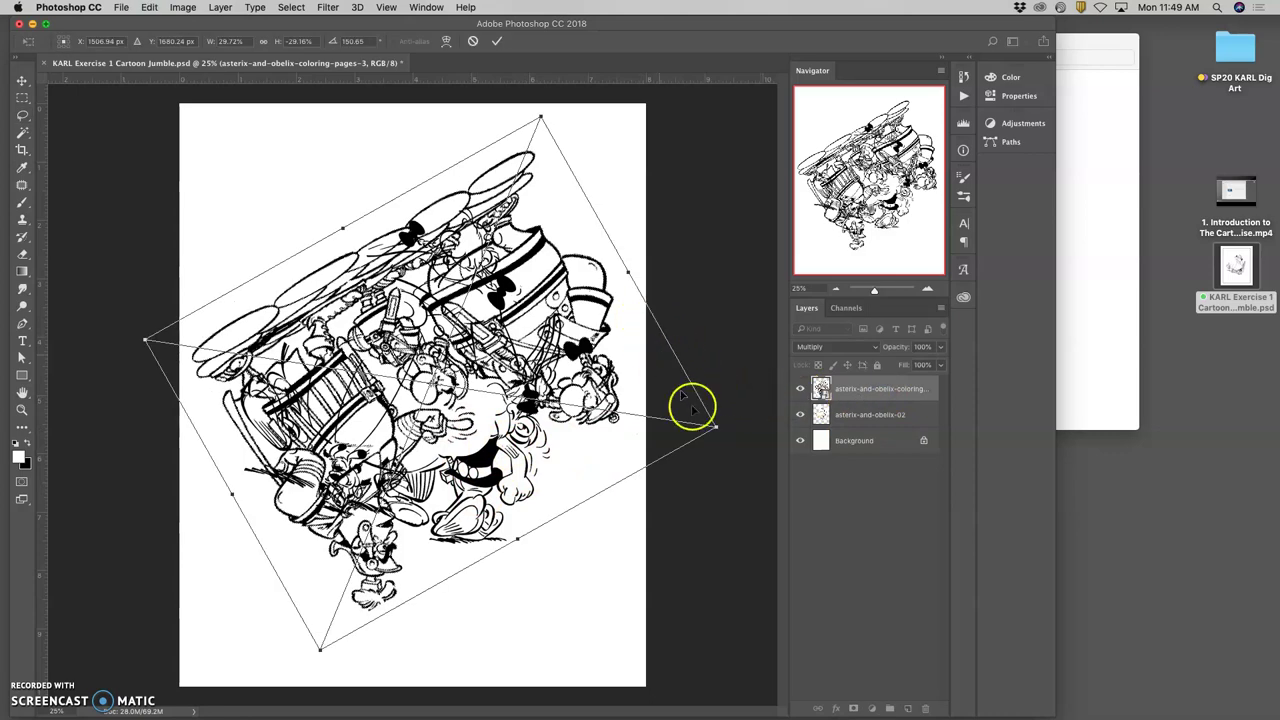
{"action": "left_click_drag", "start_coordinate": [714, 426], "coordinate": [657, 399]}
{"action": "left_click_drag", "start_coordinate": [557, 366], "coordinate": [563, 333]}
{"action": "key", "text": "Return"}
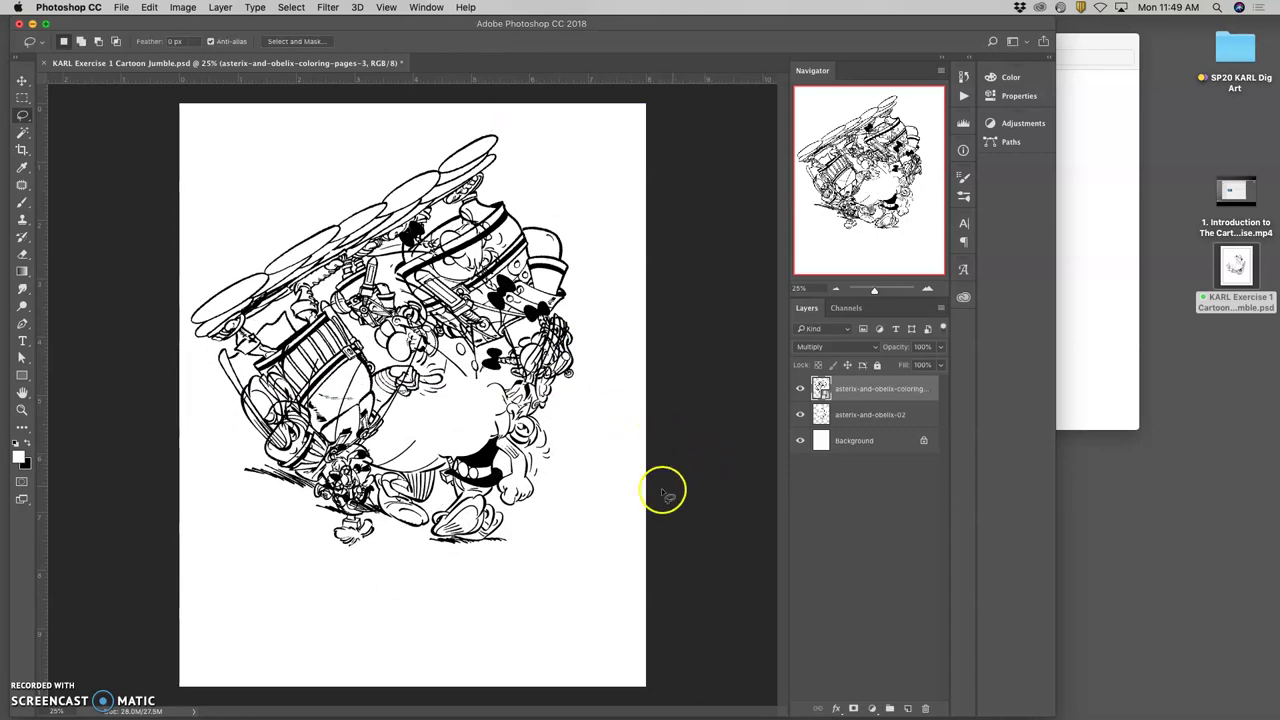
{"action": "left_click", "coordinate": [800, 414]}
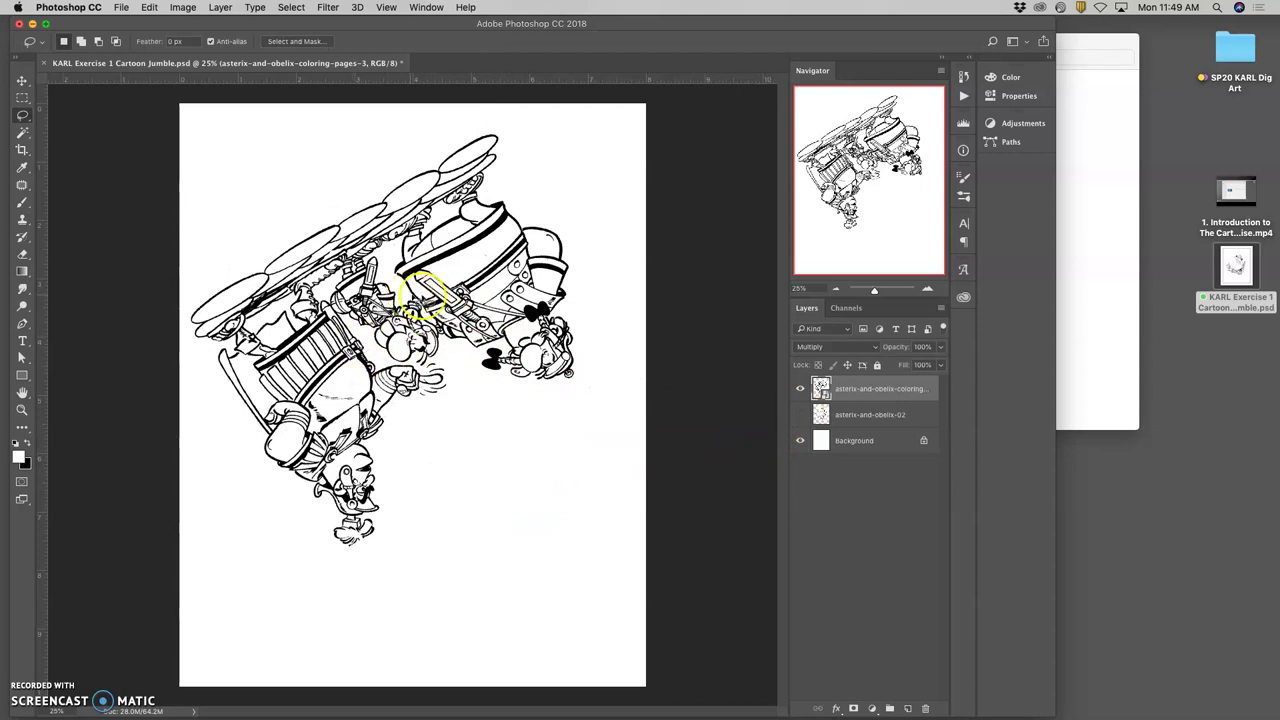
- Rasterize the placed Romans drawing layer
{"action": "left_click", "coordinate": [868, 390]}
{"action": "right_click", "coordinate": [868, 390]}
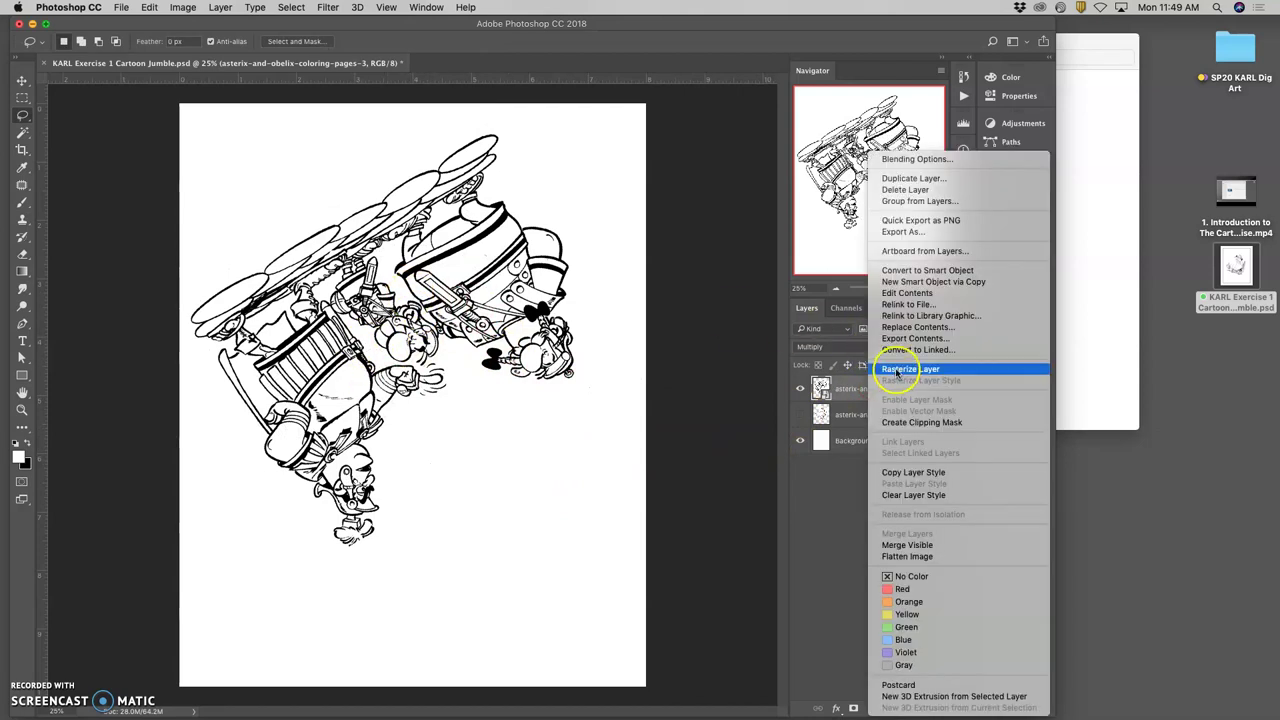
{"action": "left_click", "coordinate": [895, 366]}
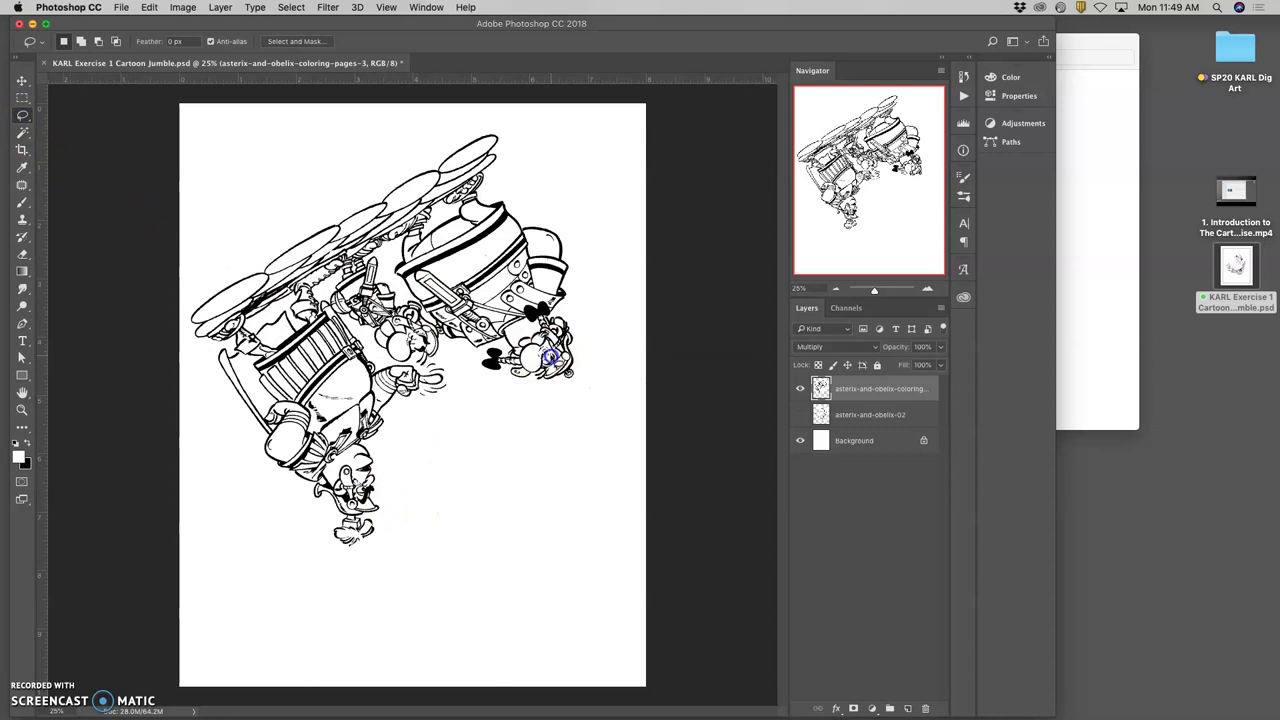
- Erase a lassoed area across the barrel, then show and select asterix-and-obelix-02
{"action": "left_click_drag", "start_coordinate": [525, 388], "coordinate": [415, 340]}
{"action": "left_click_drag", "start_coordinate": [380, 322], "coordinate": [537, 244]}
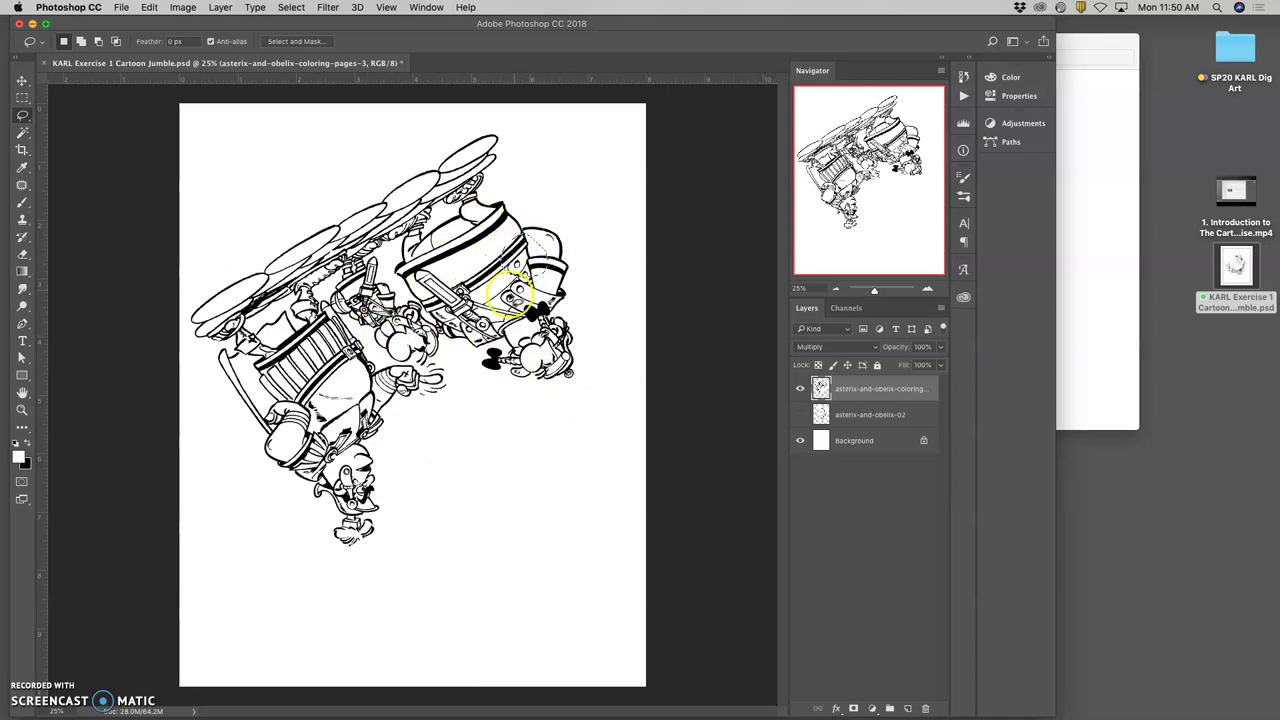
{"action": "left_click_drag", "start_coordinate": [509, 298], "coordinate": [483, 322]}
{"action": "mouse_move", "coordinate": [441, 390]}
{"action": "left_mouse_down"}
{"action": "mouse_move", "coordinate": [395, 376]}
{"action": "mouse_move", "coordinate": [332, 397]}
{"action": "mouse_move", "coordinate": [400, 194]}
{"action": "mouse_move", "coordinate": [329, 420]}
{"action": "left_mouse_up"}
{"action": "key", "text": "Delete"}
{"action": "left_click", "coordinate": [466, 437]}
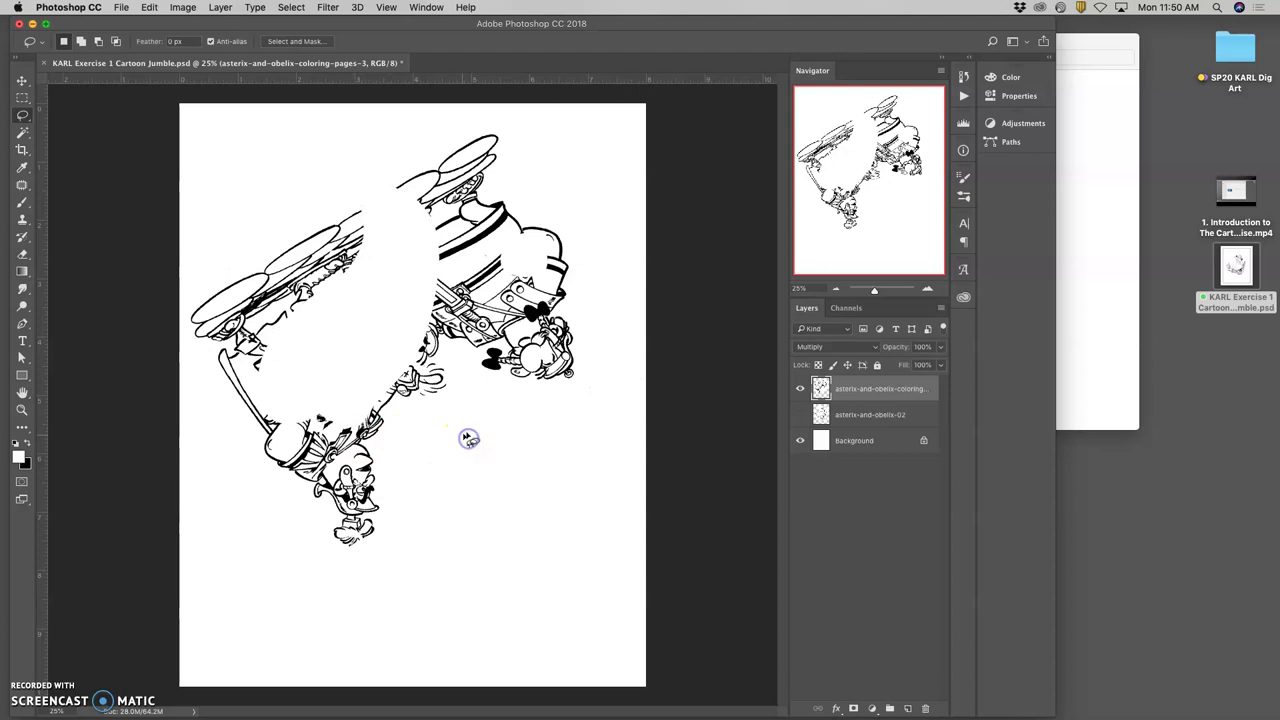
{"action": "left_click", "coordinate": [800, 413]}
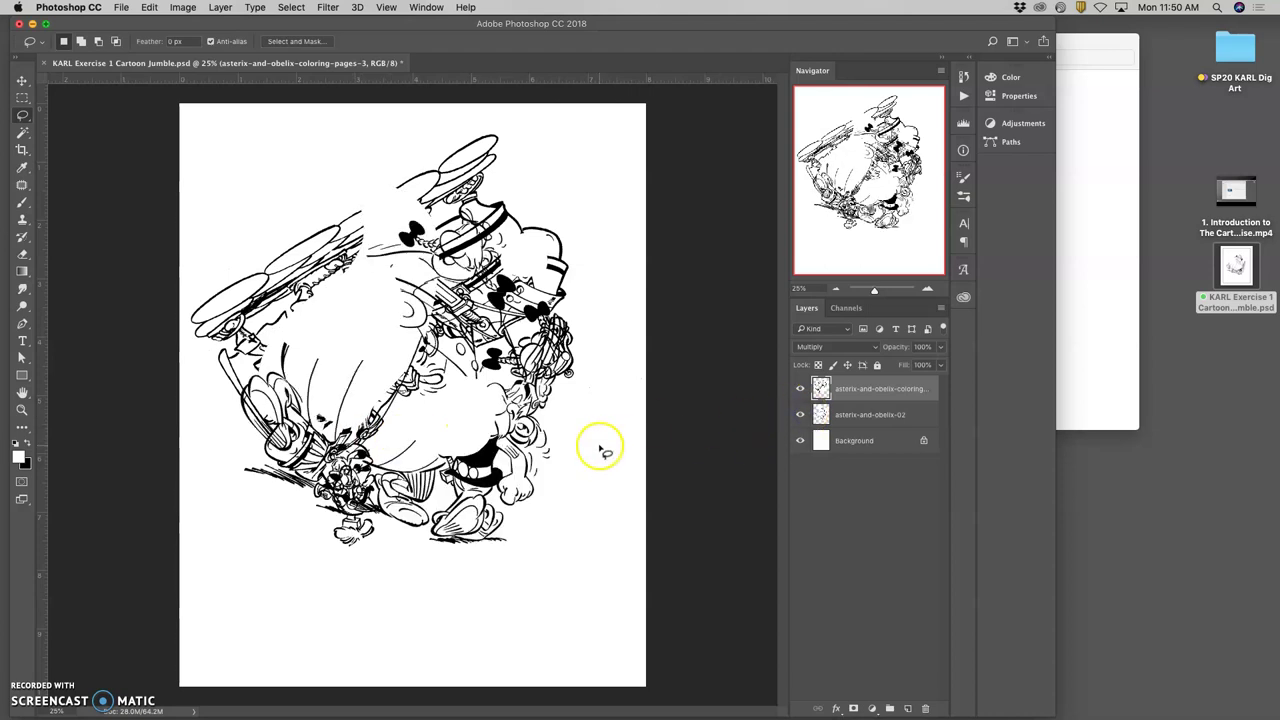
{"action": "left_click", "coordinate": [848, 414]}
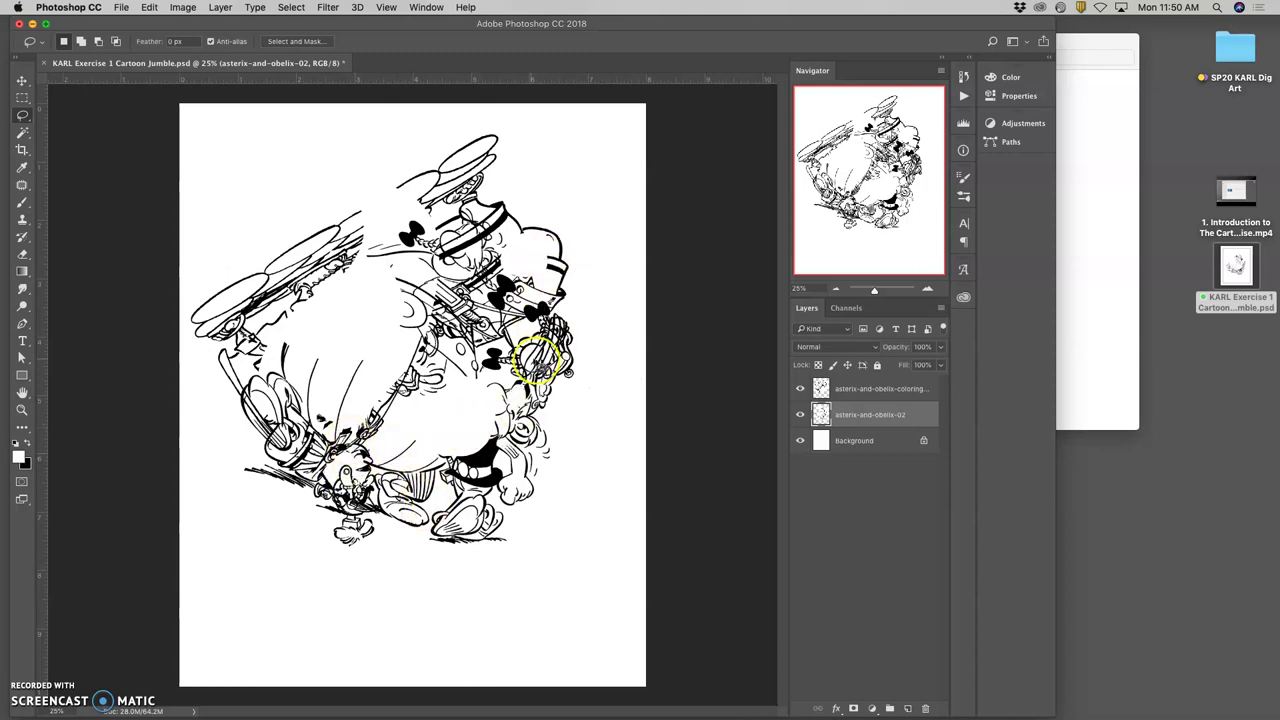
- Lasso a patch near the upper-left wheels and delete it from the coloring-page layer
{"action": "left_click", "coordinate": [843, 388]}
{"action": "left_click", "coordinate": [800, 388]}
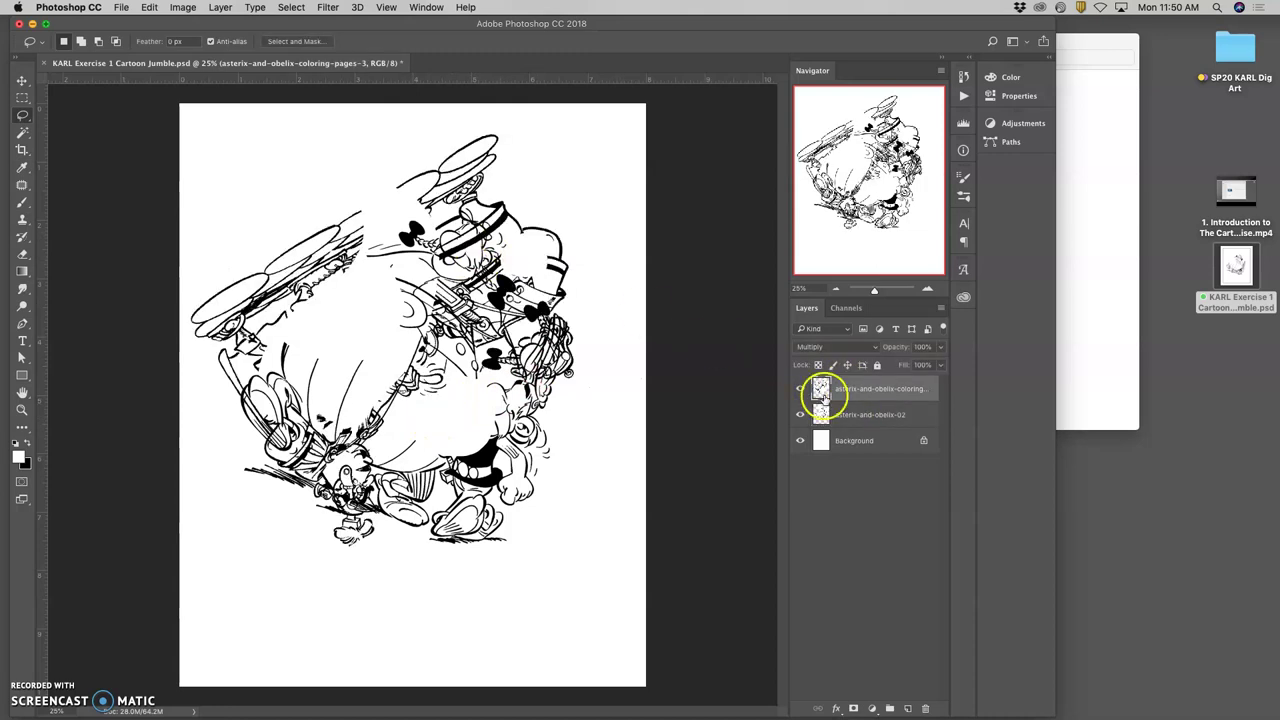
{"action": "left_click", "coordinate": [850, 413]}
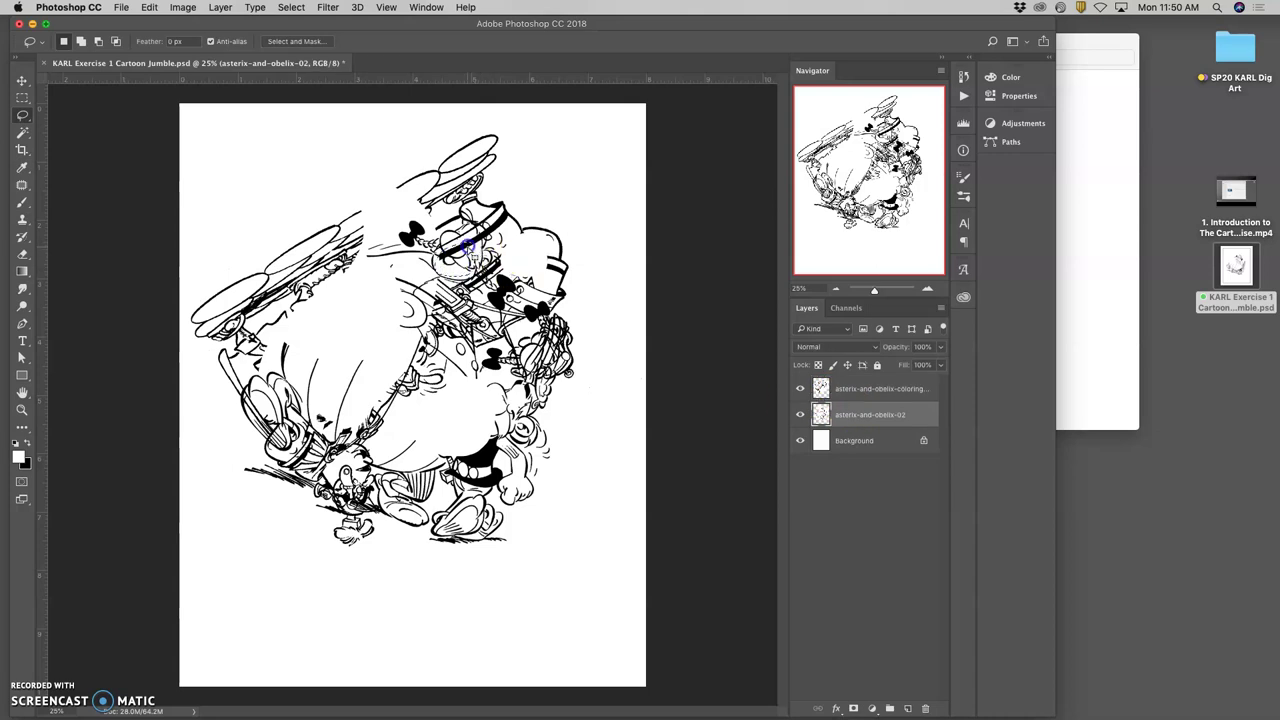
{"action": "left_click_drag", "start_coordinate": [467, 244], "coordinate": [504, 302]}
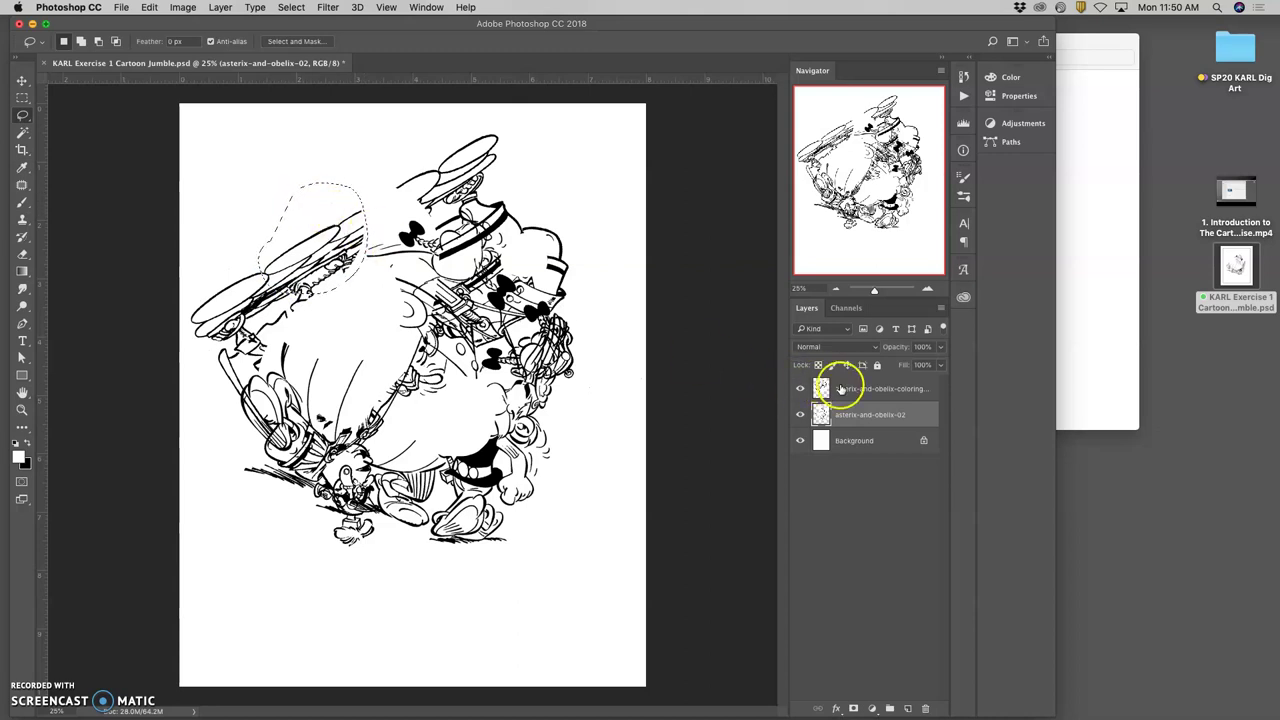
{"action": "left_click", "coordinate": [846, 388]}
{"action": "key", "text": "Delete"}
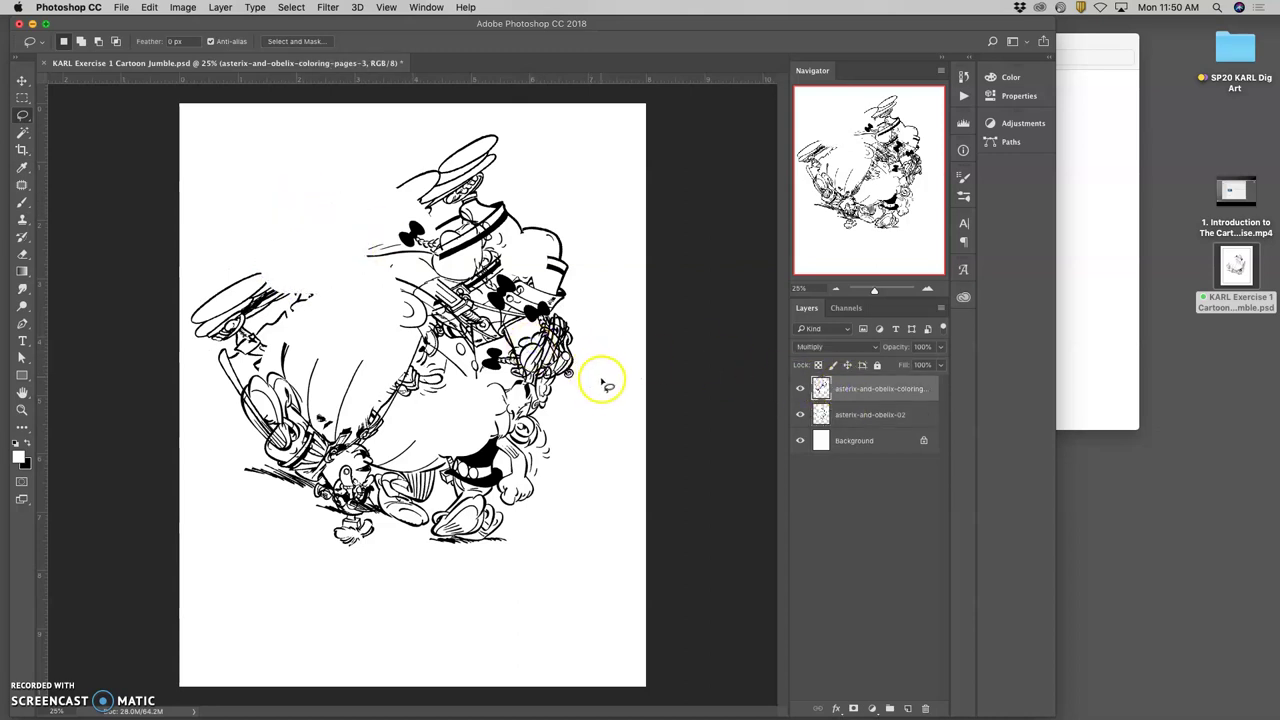
{"action": "left_click", "coordinate": [599, 392]}
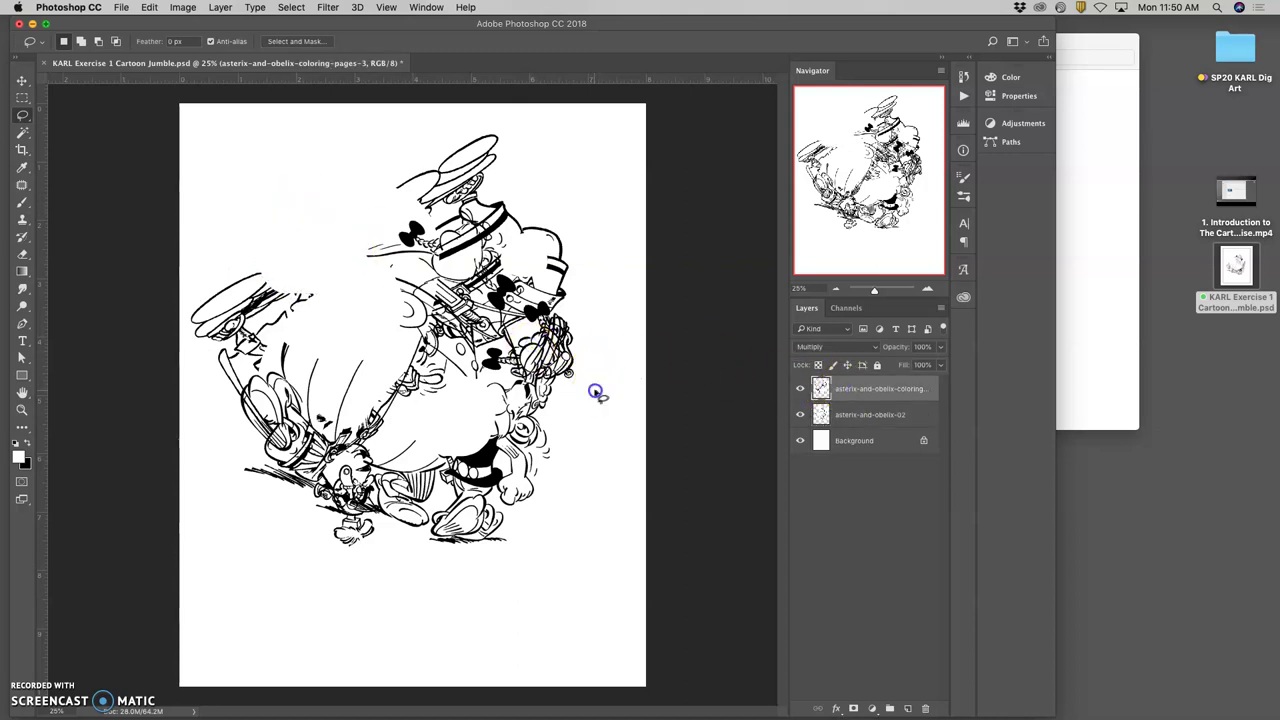
- Place asterix-and-obelix-01.gif into the collage, shrink it, and blend it in Multiply
{"action": "left_click", "coordinate": [1078, 251]}
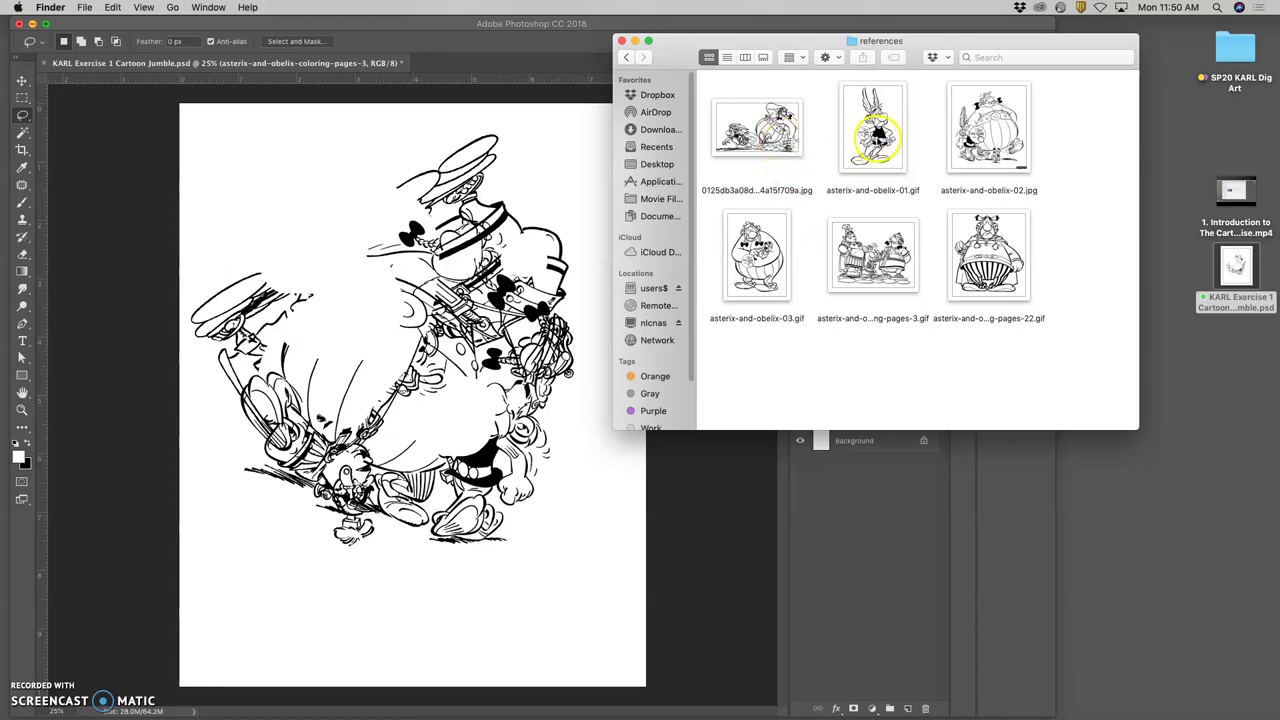
{"action": "left_click_drag", "start_coordinate": [873, 130], "coordinate": [452, 312]}
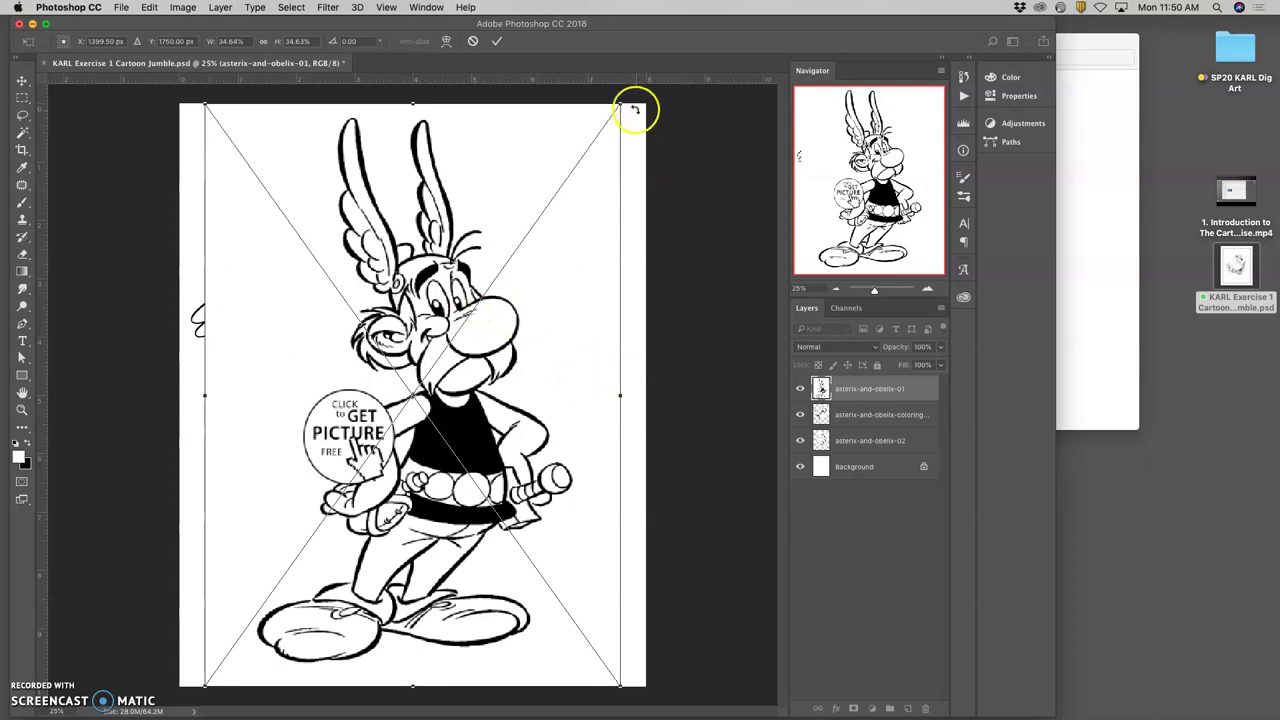
{"action": "left_click_drag", "start_coordinate": [633, 103], "coordinate": [523, 100]}
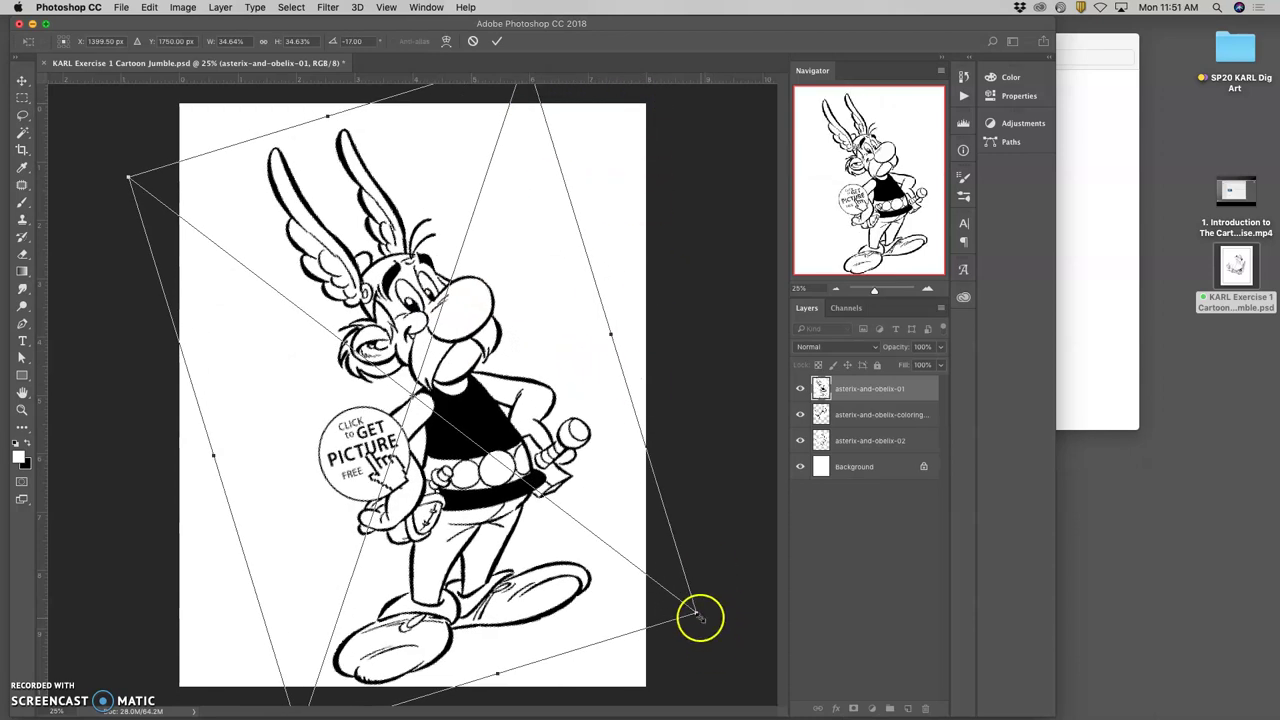
{"action": "mouse_move", "coordinate": [706, 611]}
{"action": "left_mouse_down"}
{"action": "mouse_move", "coordinate": [651, 578]}
{"action": "mouse_move", "coordinate": [636, 545]}
{"action": "left_mouse_up"}
{"action": "left_click", "coordinate": [845, 346]}
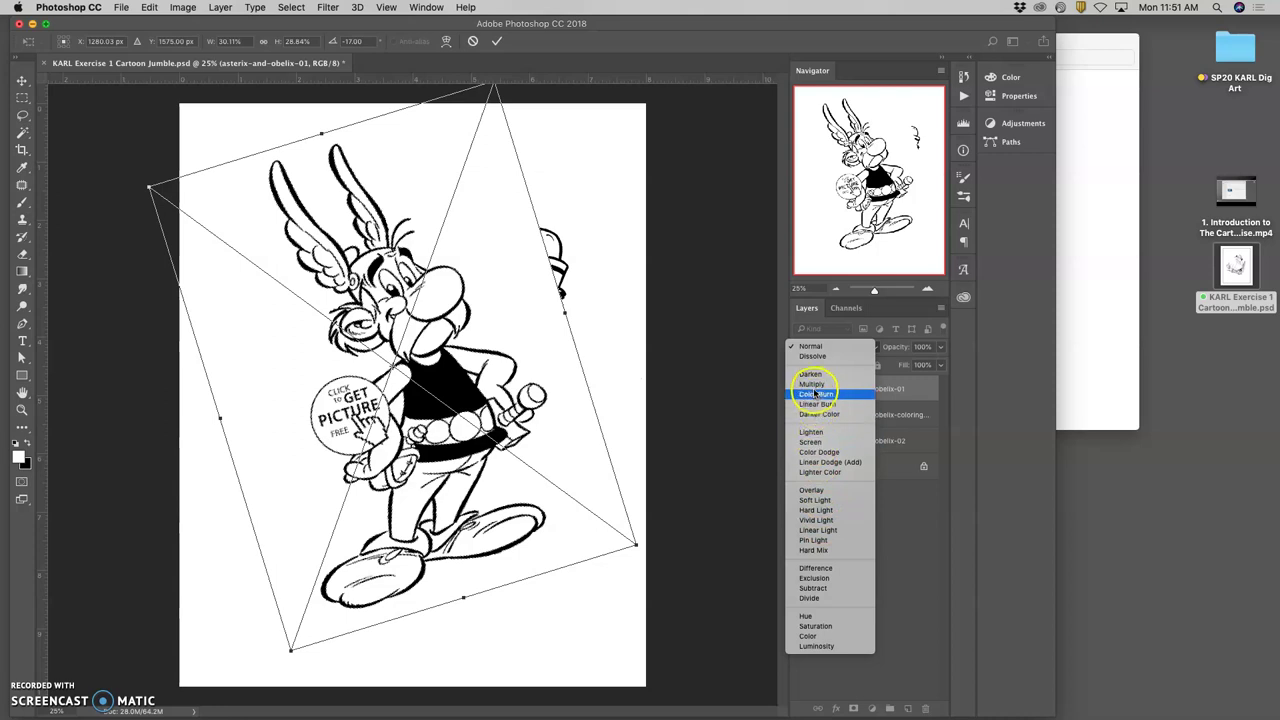
{"action": "left_click", "coordinate": [790, 386]}
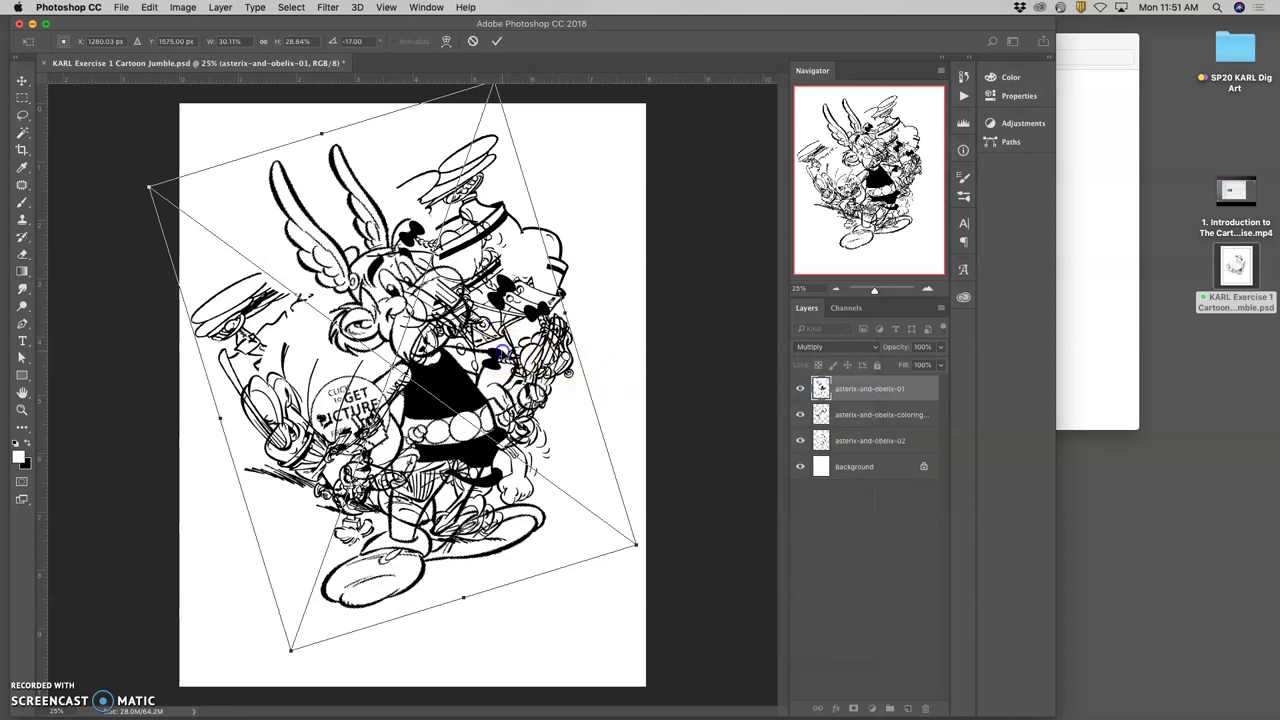
- Turn the Asterix image nearly upside down and position it over the jumble
{"action": "left_click_drag", "start_coordinate": [505, 346], "coordinate": [461, 322]}
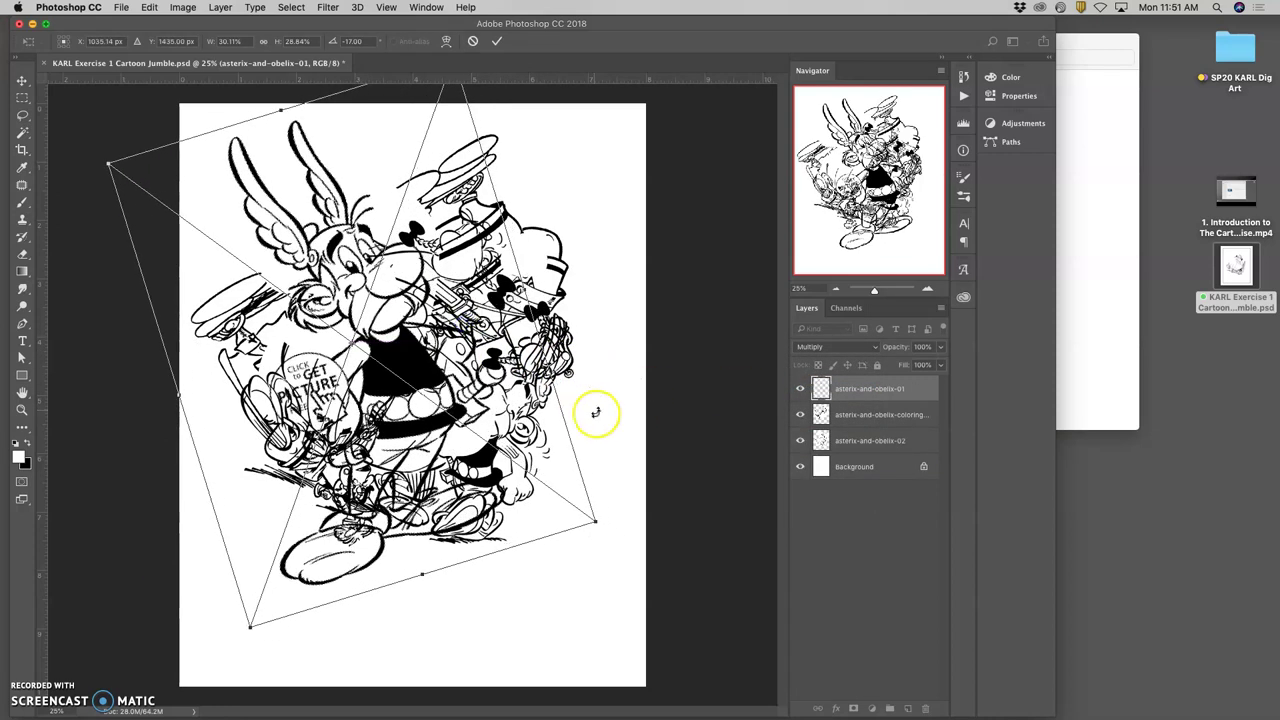
{"action": "left_click_drag", "start_coordinate": [611, 457], "coordinate": [195, 267]}
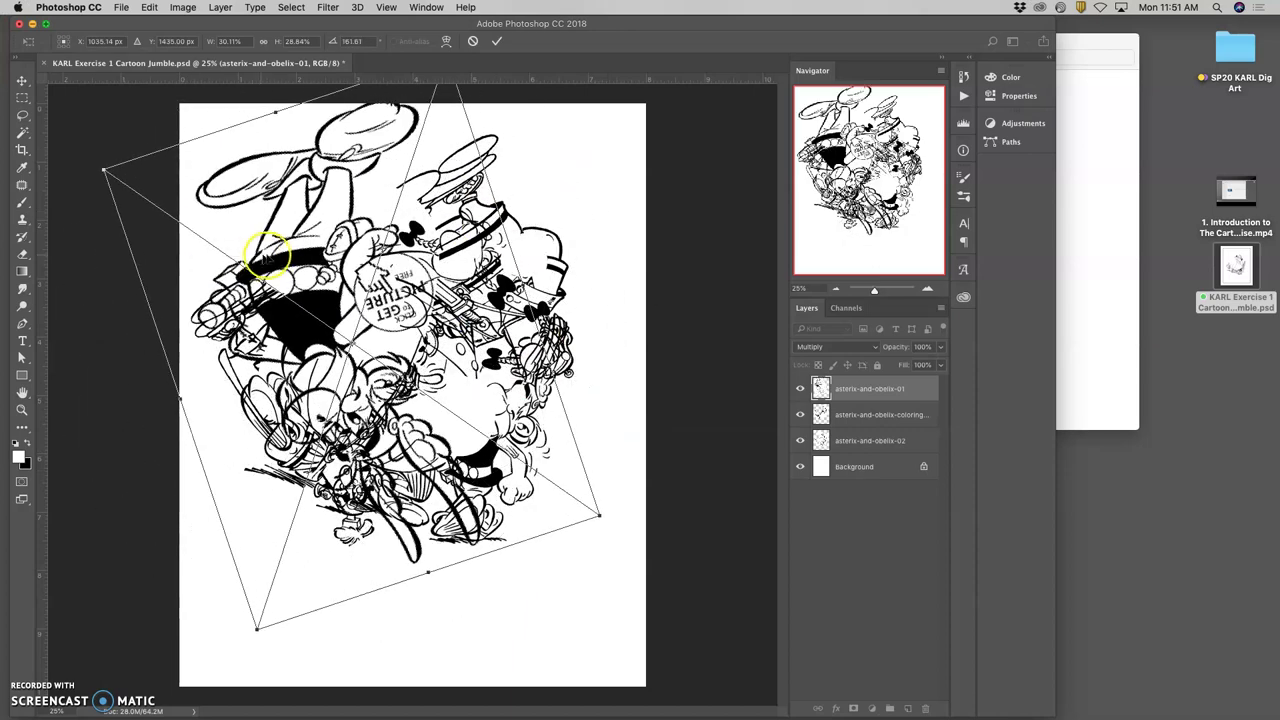
{"action": "left_click_drag", "start_coordinate": [271, 257], "coordinate": [323, 306]}
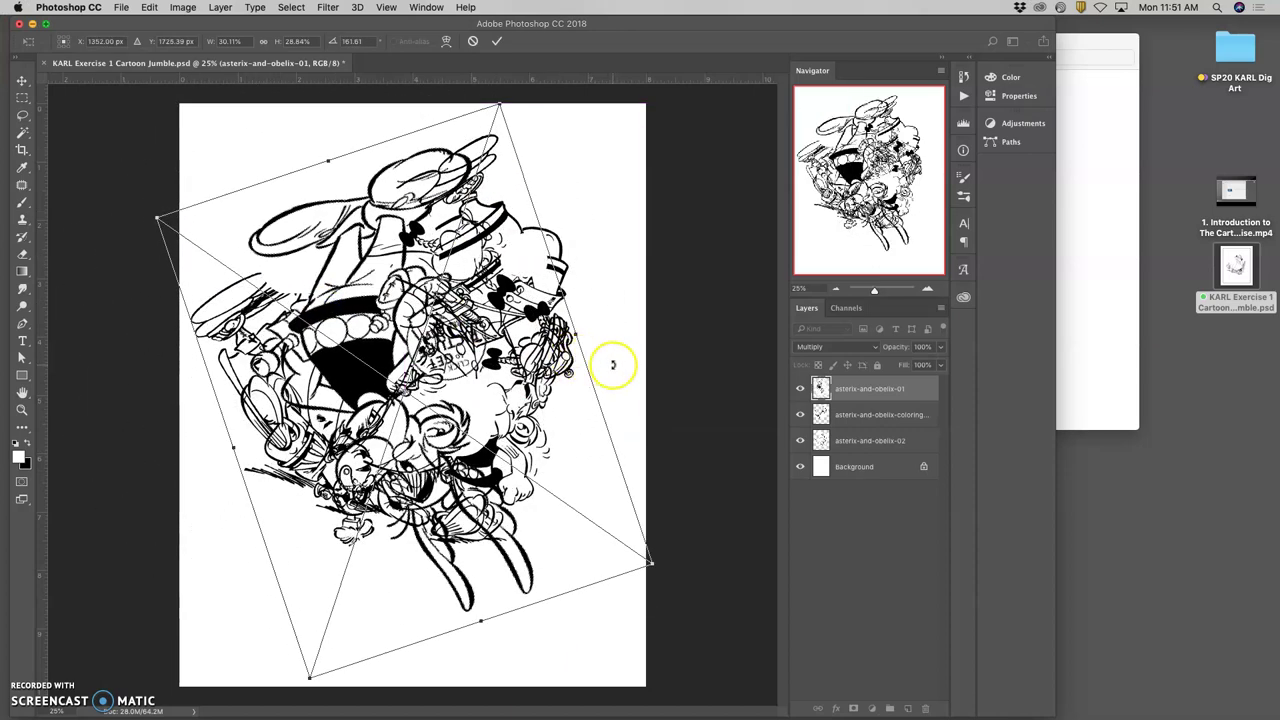
{"action": "left_click_drag", "start_coordinate": [612, 363], "coordinate": [567, 331]}
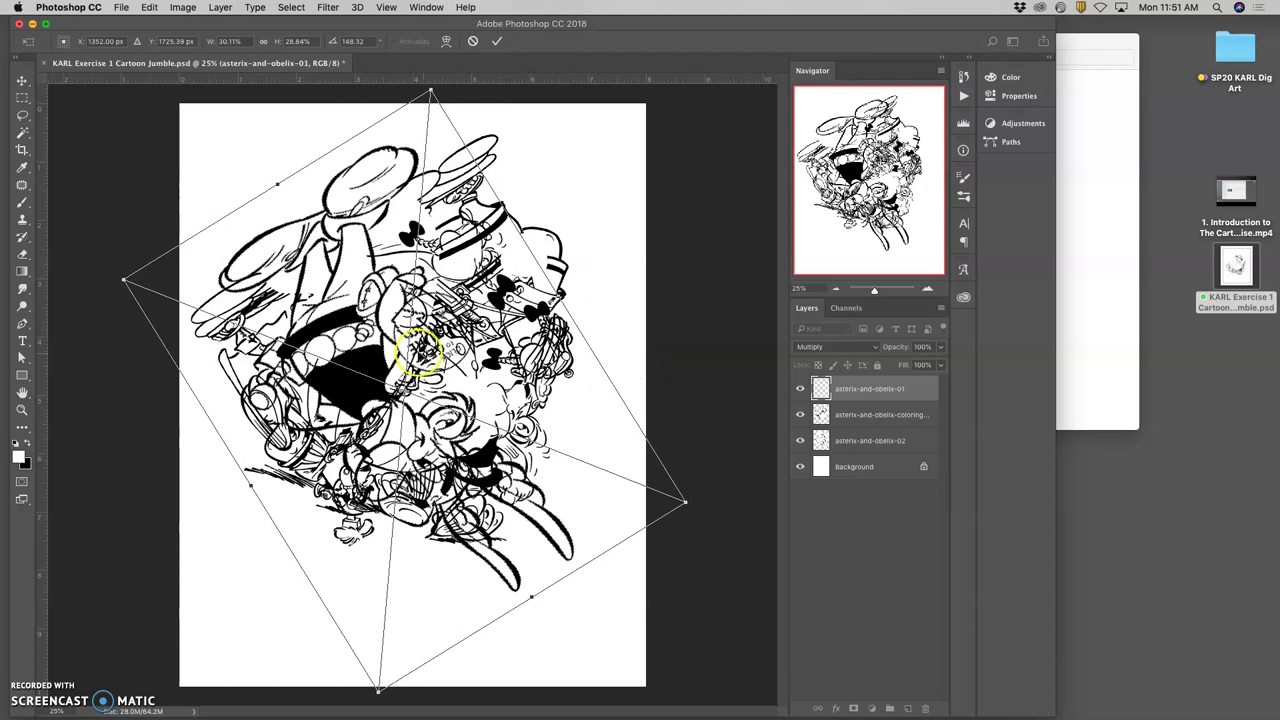
{"action": "left_click_drag", "start_coordinate": [393, 351], "coordinate": [393, 326]}
{"action": "left_click", "coordinate": [454, 330]}
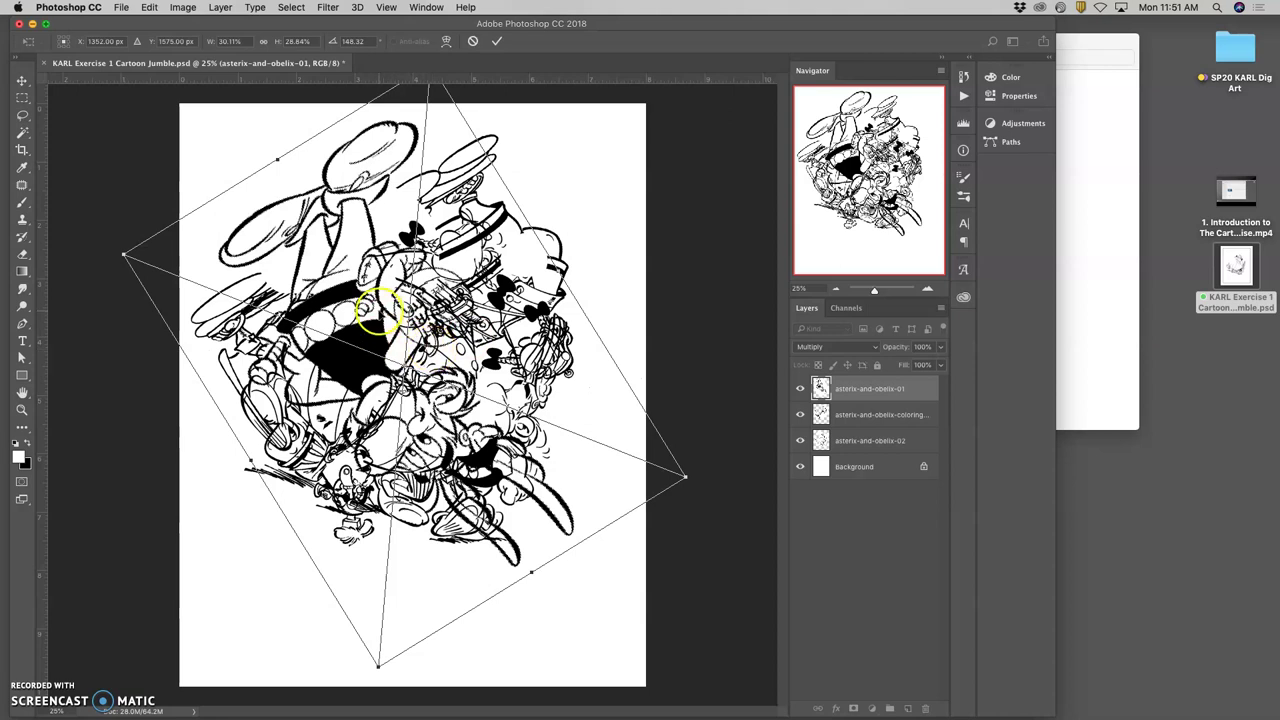
- Warp the Asterix drawing, bending its top and pulling its corners and edges outward
{"action": "right_click", "coordinate": [353, 258]}
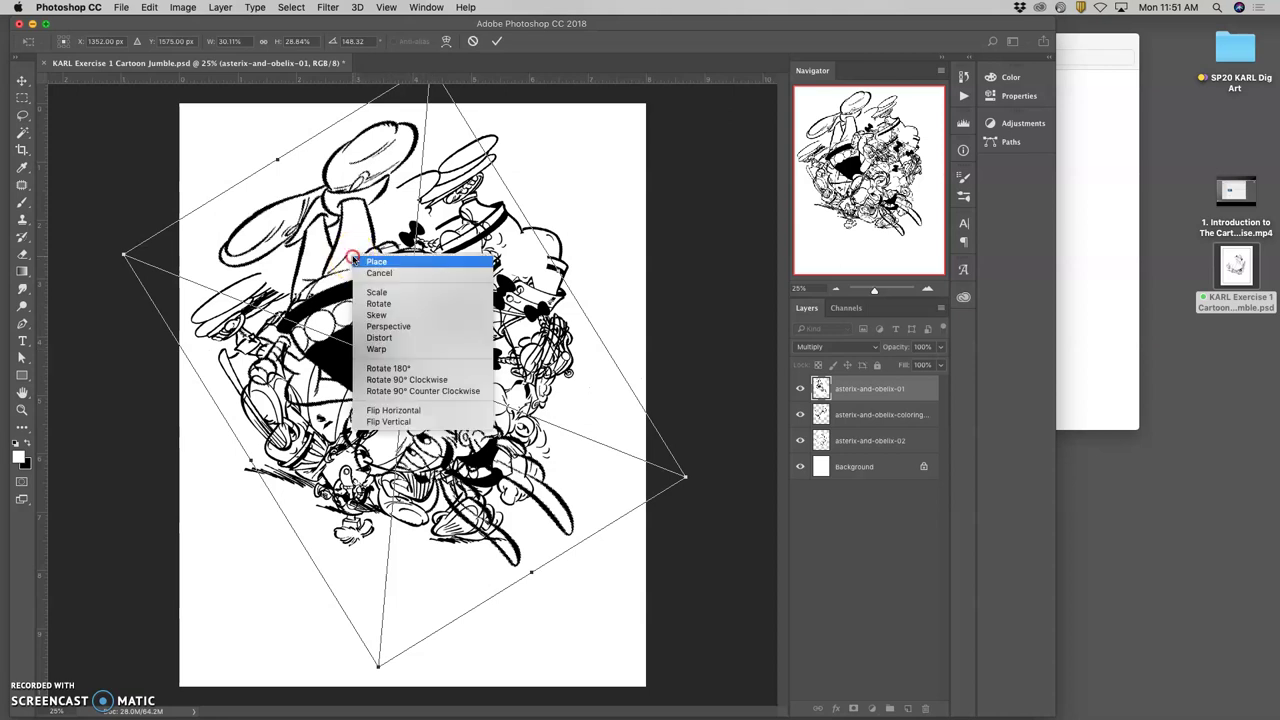
{"action": "left_click", "coordinate": [378, 349]}
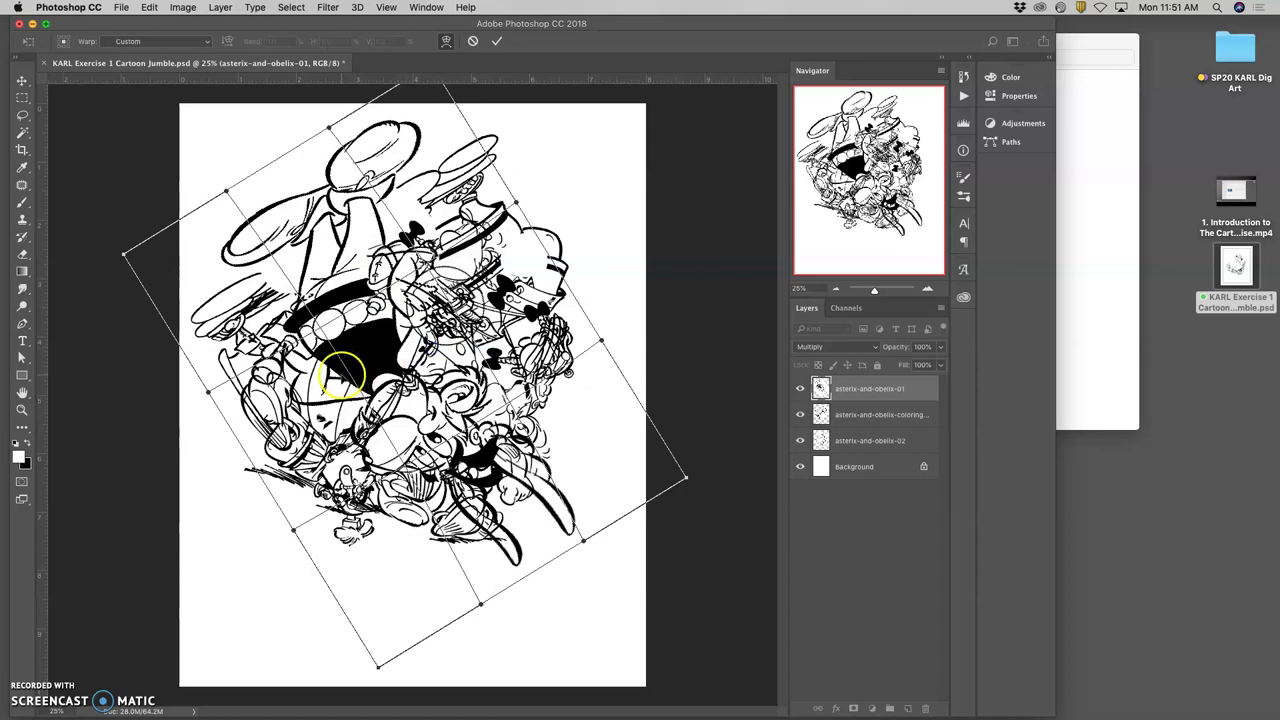
{"action": "mouse_move", "coordinate": [418, 350]}
{"action": "left_mouse_down"}
{"action": "mouse_move", "coordinate": [310, 380]}
{"action": "mouse_move", "coordinate": [357, 240]}
{"action": "left_mouse_up"}
{"action": "mouse_move", "coordinate": [331, 180]}
{"action": "left_mouse_down"}
{"action": "mouse_move", "coordinate": [277, 238]}
{"action": "mouse_move", "coordinate": [223, 206]}
{"action": "left_mouse_up"}
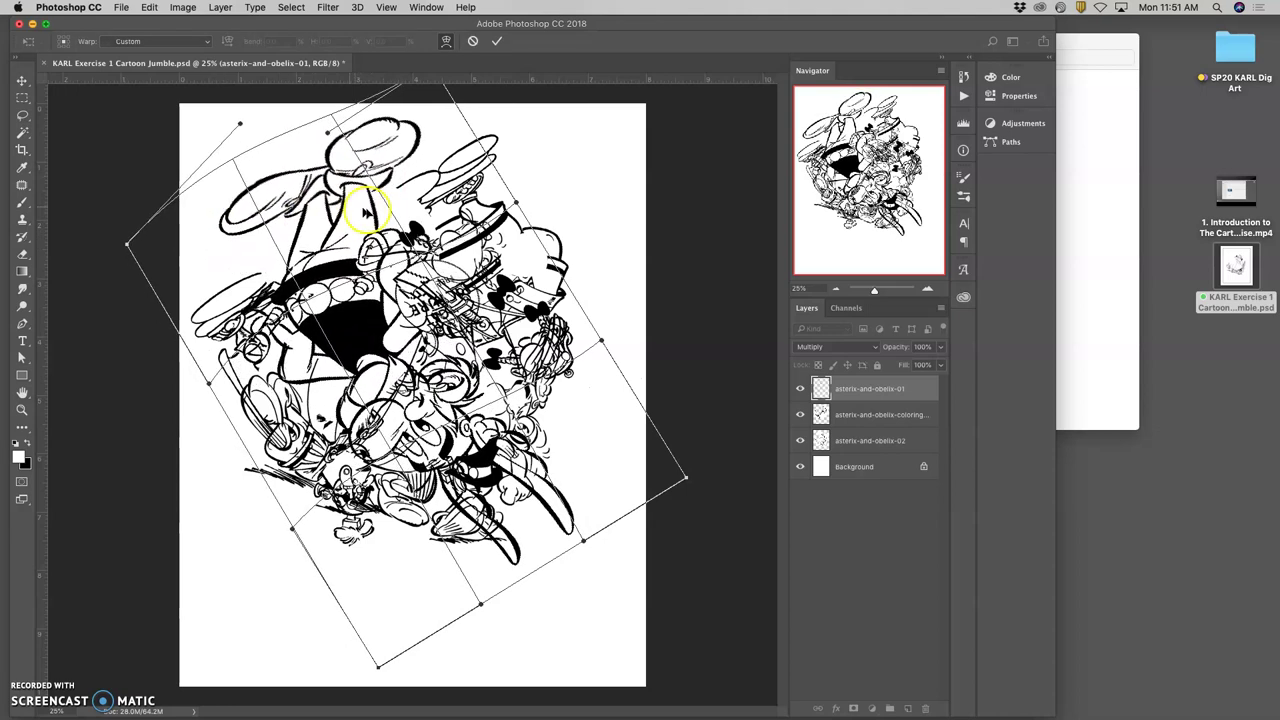
{"action": "left_click_drag", "start_coordinate": [357, 206], "coordinate": [379, 270]}
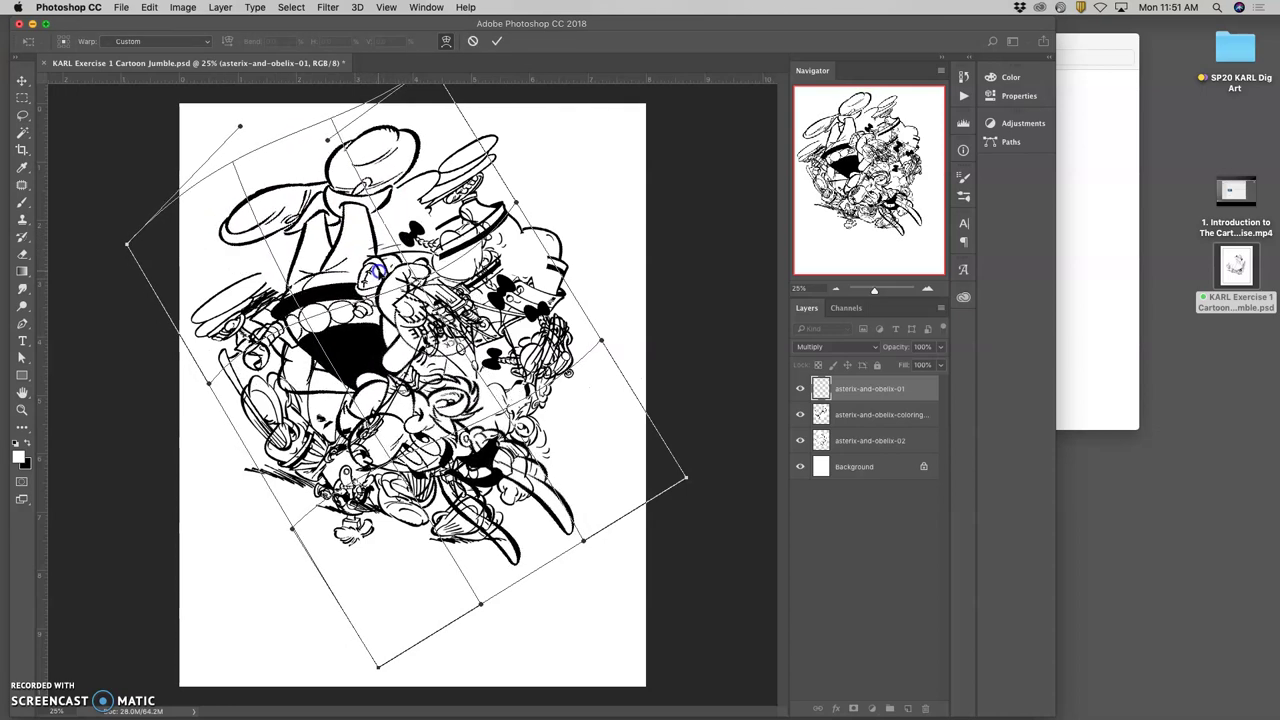
{"action": "mouse_move", "coordinate": [500, 440]}
{"action": "left_mouse_down"}
{"action": "mouse_move", "coordinate": [611, 468]}
{"action": "mouse_move", "coordinate": [628, 356]}
{"action": "mouse_move", "coordinate": [694, 408]}
{"action": "mouse_move", "coordinate": [668, 431]}
{"action": "mouse_move", "coordinate": [505, 468]}
{"action": "left_mouse_up"}
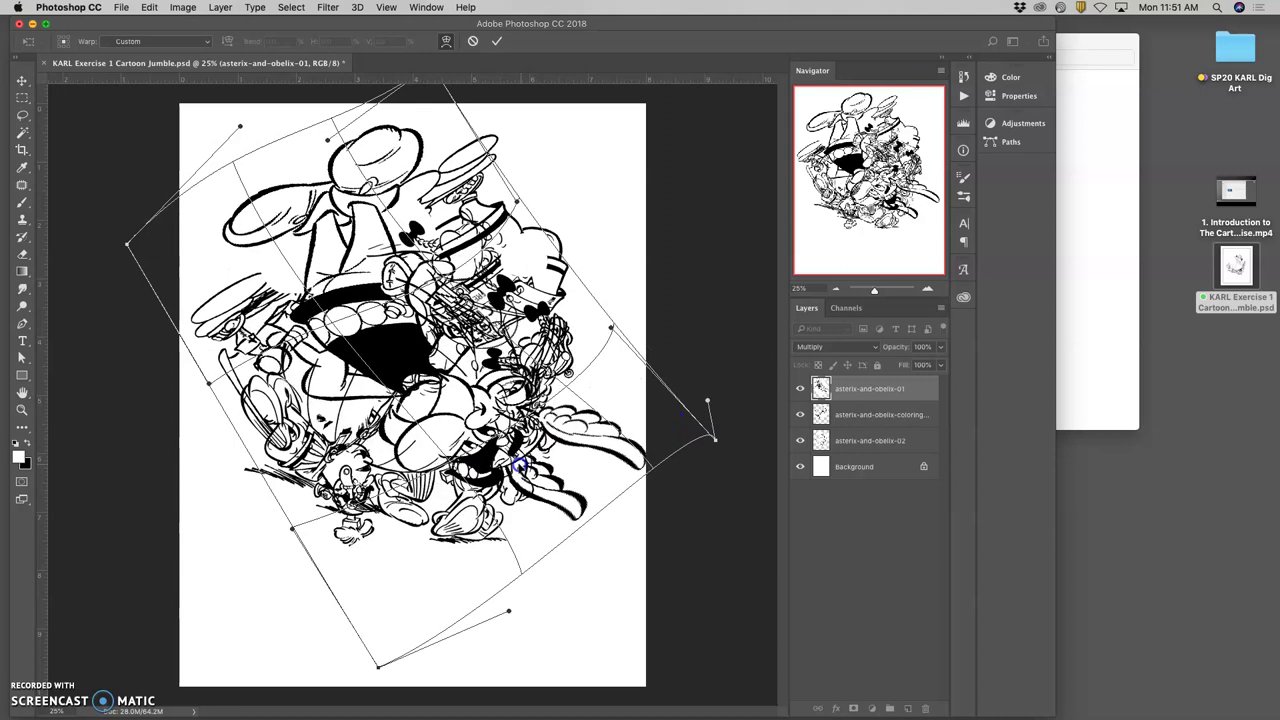
{"action": "mouse_move", "coordinate": [586, 443]}
{"action": "left_mouse_down"}
{"action": "mouse_move", "coordinate": [643, 452]}
{"action": "mouse_move", "coordinate": [623, 443]}
{"action": "mouse_move", "coordinate": [674, 423]}
{"action": "left_mouse_up"}
{"action": "left_click_drag", "start_coordinate": [371, 196], "coordinate": [322, 207]}
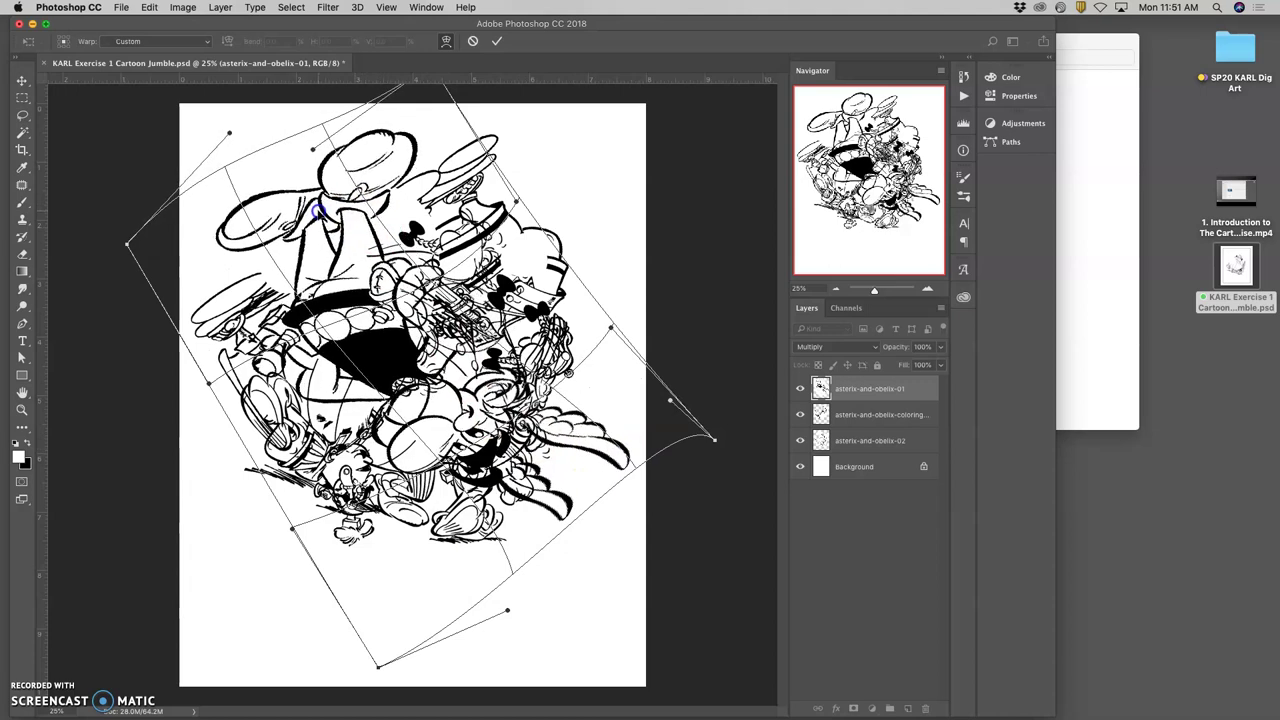
{"action": "left_click_drag", "start_coordinate": [308, 342], "coordinate": [285, 430]}
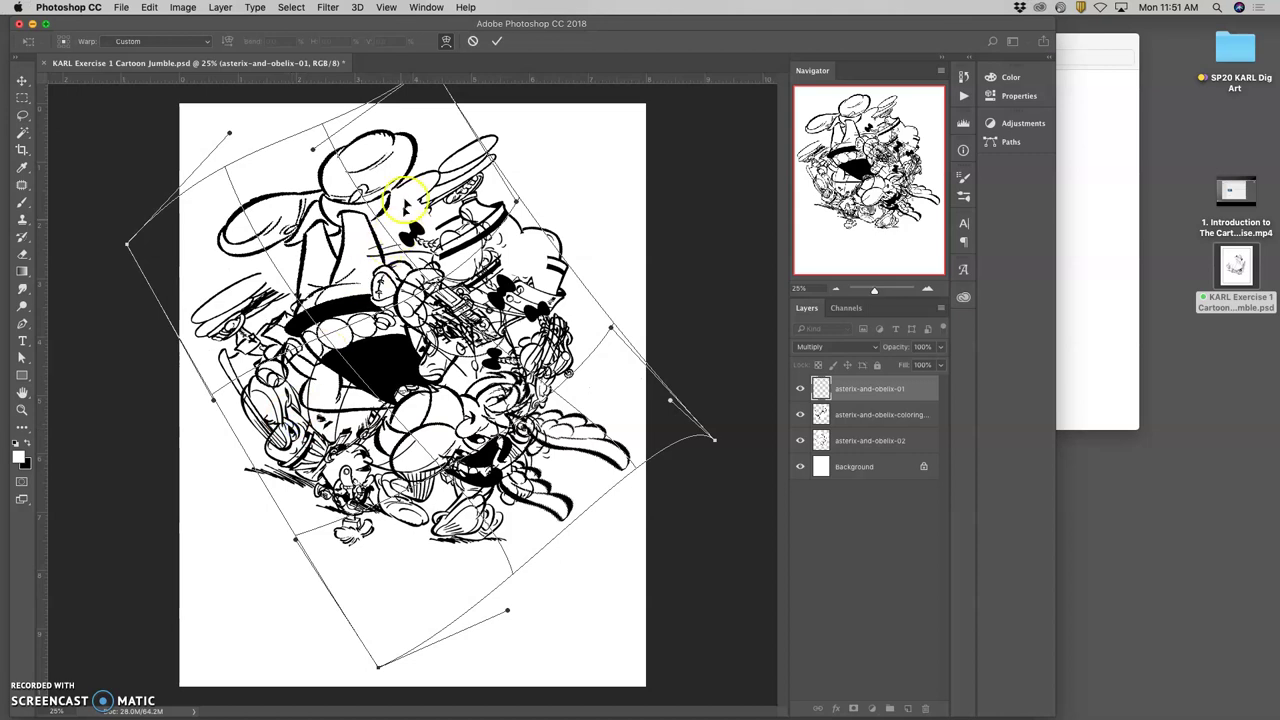
{"action": "left_click_drag", "start_coordinate": [407, 188], "coordinate": [250, 281]}
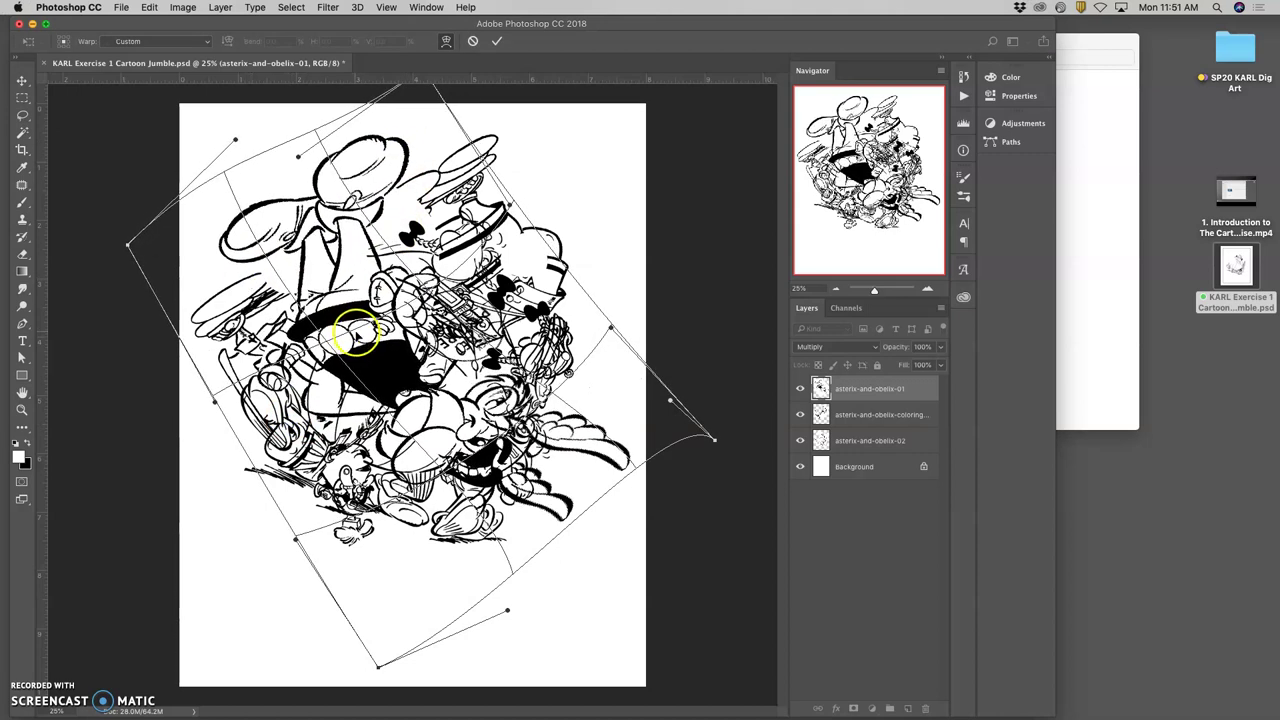
- Commit the warp, rasterize asterix-and-obelix-01, and delete a lassoed patch near the centre
{"action": "key", "text": "Return"}
{"action": "key", "text": "l"}
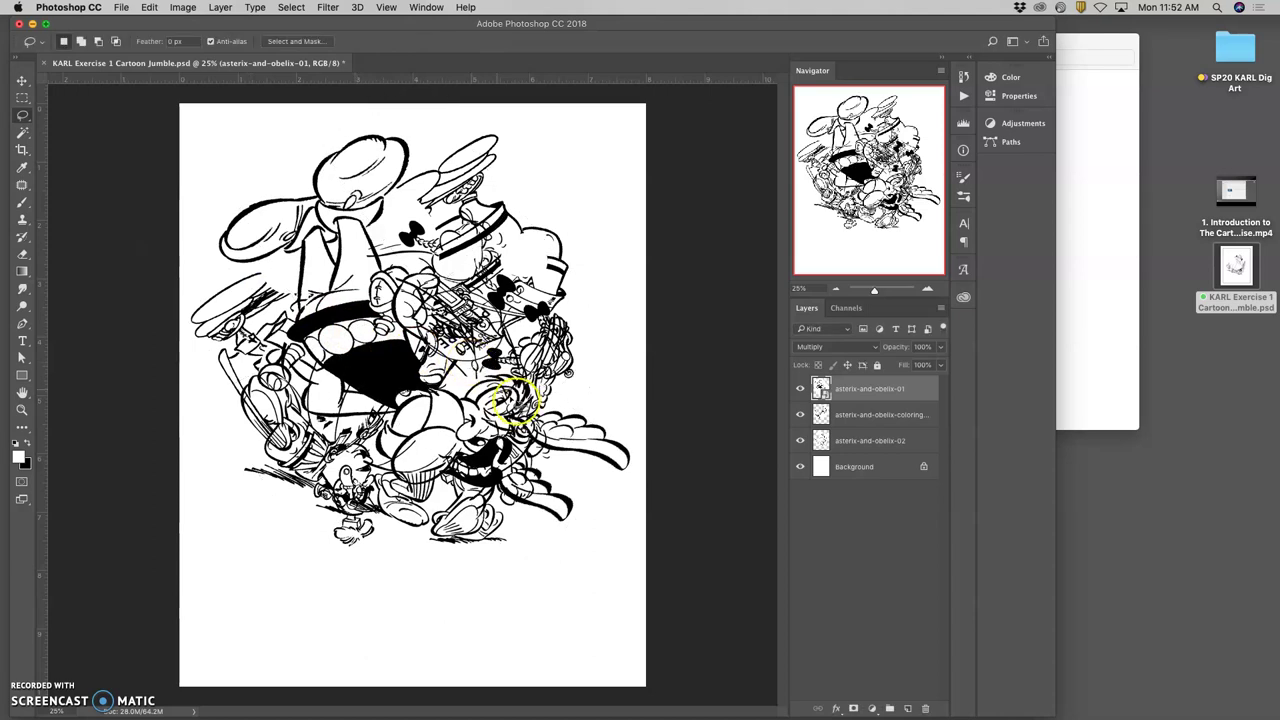
{"action": "right_click", "coordinate": [901, 390]}
{"action": "left_click", "coordinate": [924, 371]}
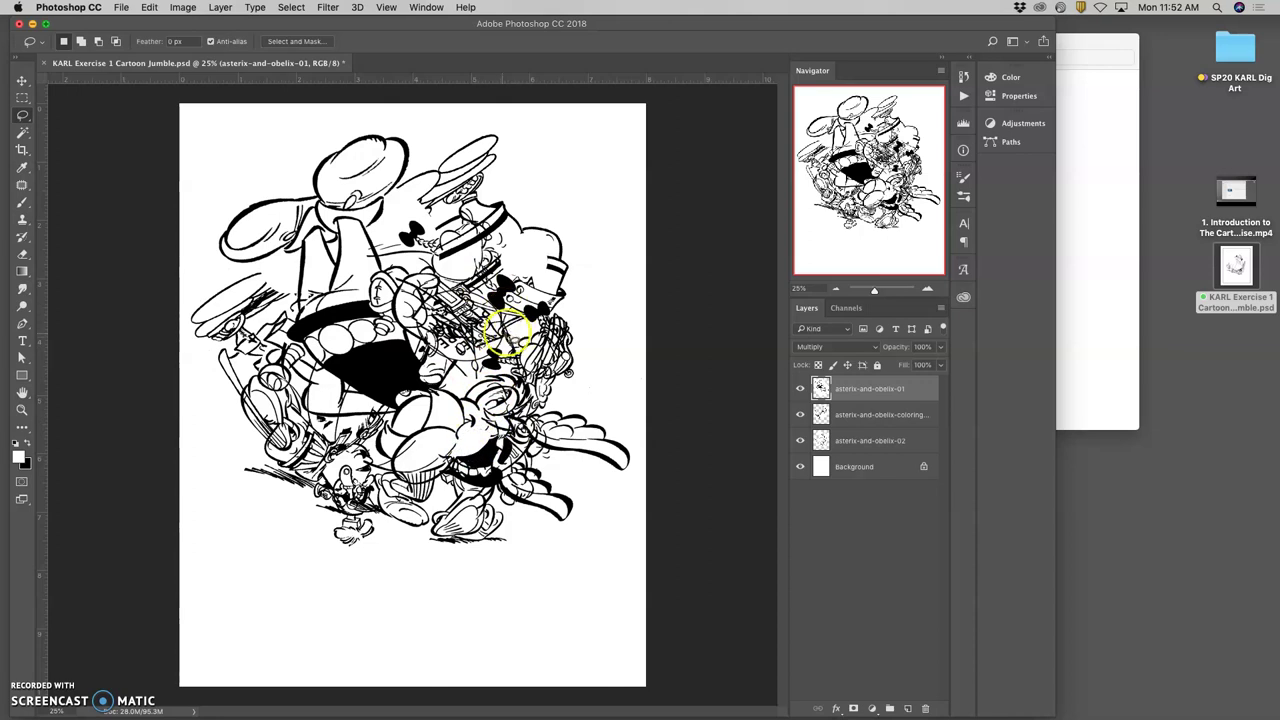
{"action": "left_click_drag", "start_coordinate": [468, 318], "coordinate": [479, 300]}
{"action": "key", "text": "Delete"}
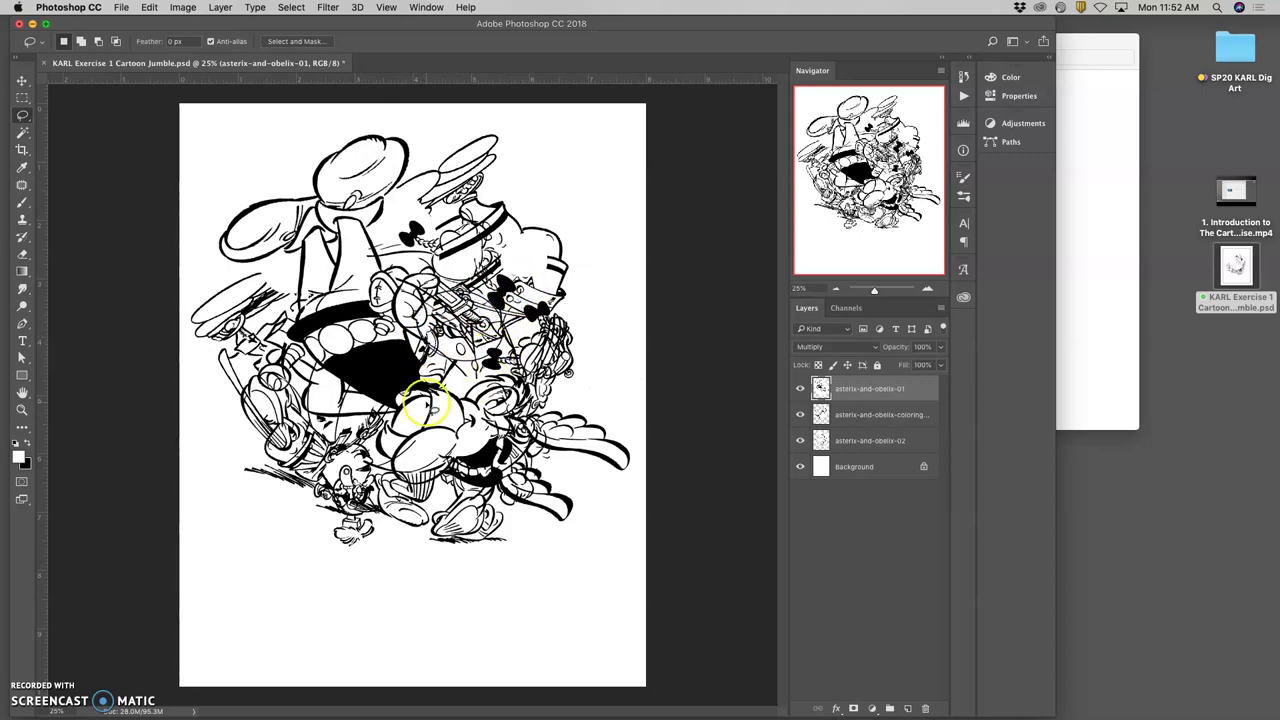
{"action": "left_click", "coordinate": [800, 414]}
{"action": "left_click", "coordinate": [800, 440]}
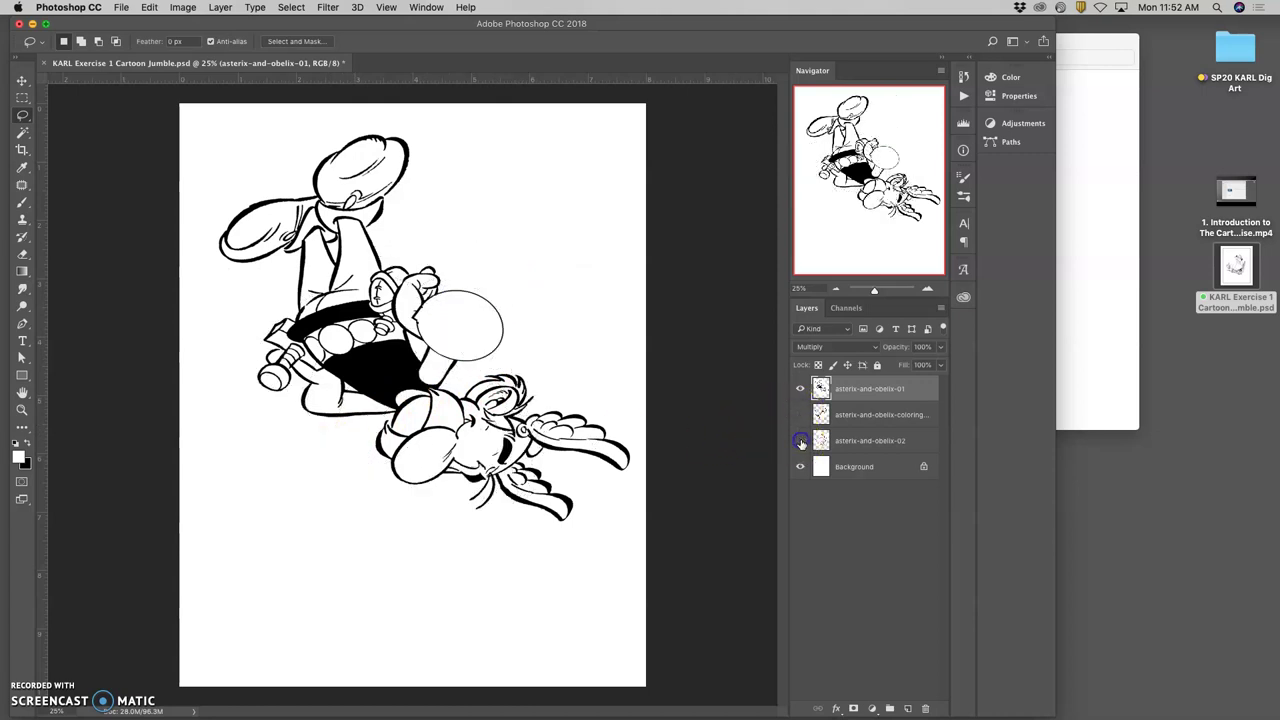
{"action": "left_click", "coordinate": [800, 441]}
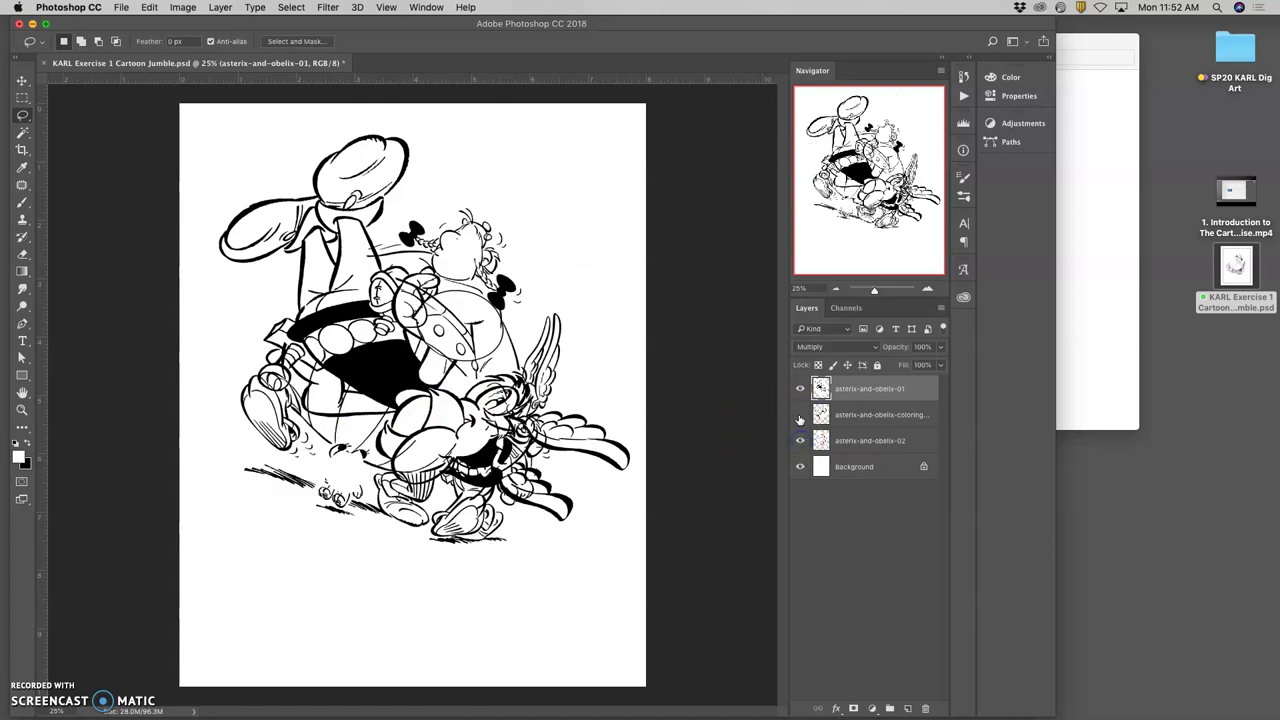
{"action": "left_click", "coordinate": [800, 414]}
{"action": "left_click", "coordinate": [800, 390]}
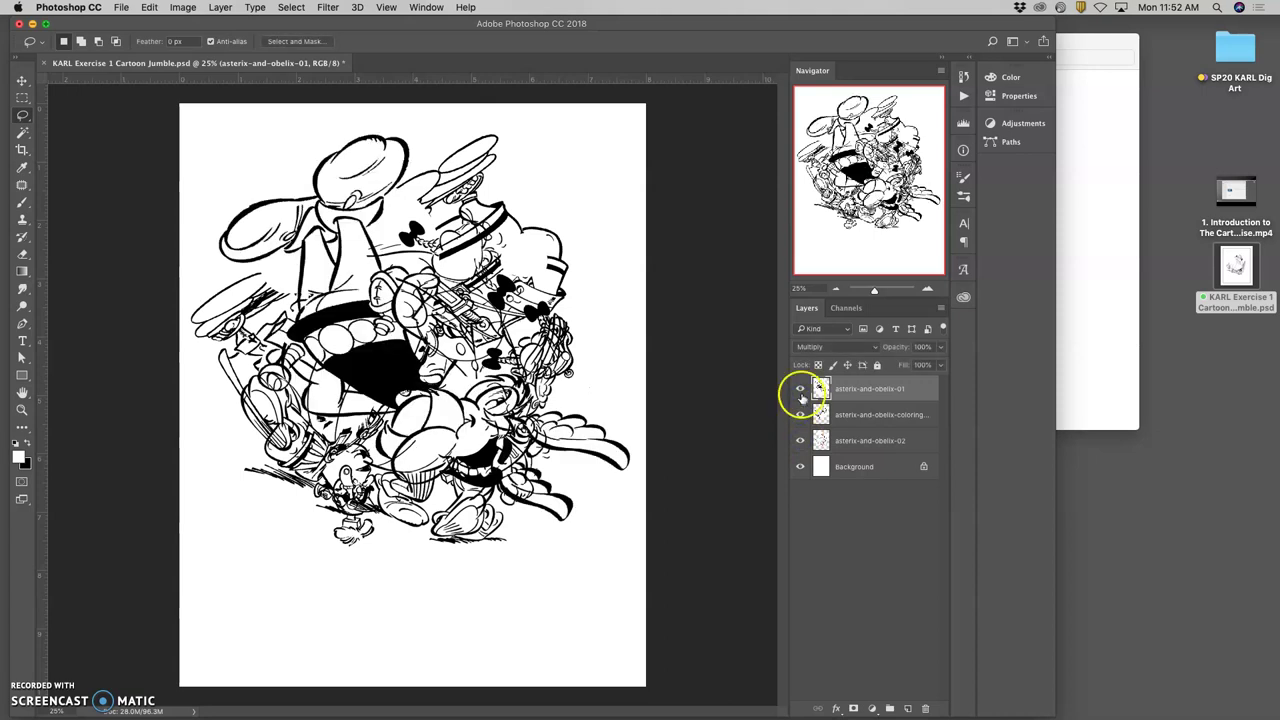
{"action": "left_click", "coordinate": [800, 390]}
{"action": "left_click", "coordinate": [800, 413]}
{"action": "left_click", "coordinate": [801, 413]}
{"action": "left_click", "coordinate": [800, 441]}
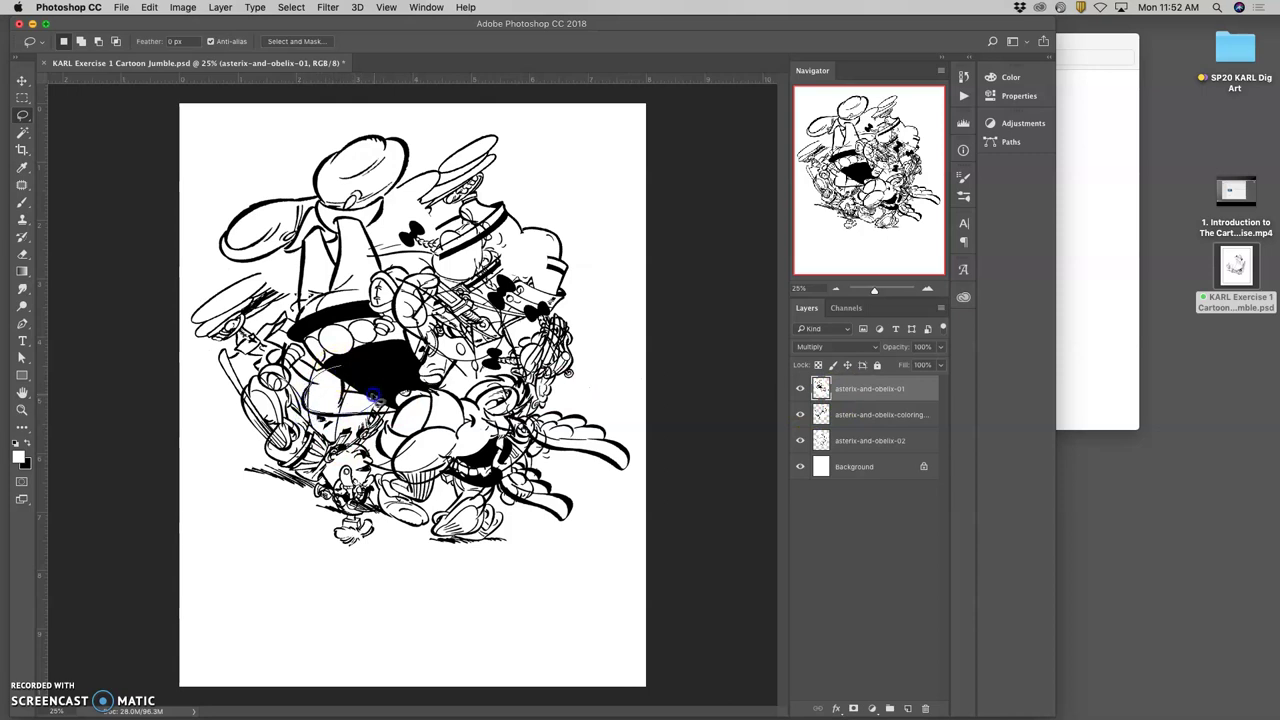
- Lasso a large K-shaped selection over the central figures, with the coloring layer active
{"action": "left_click", "coordinate": [857, 442]}
{"action": "left_click", "coordinate": [840, 445]}
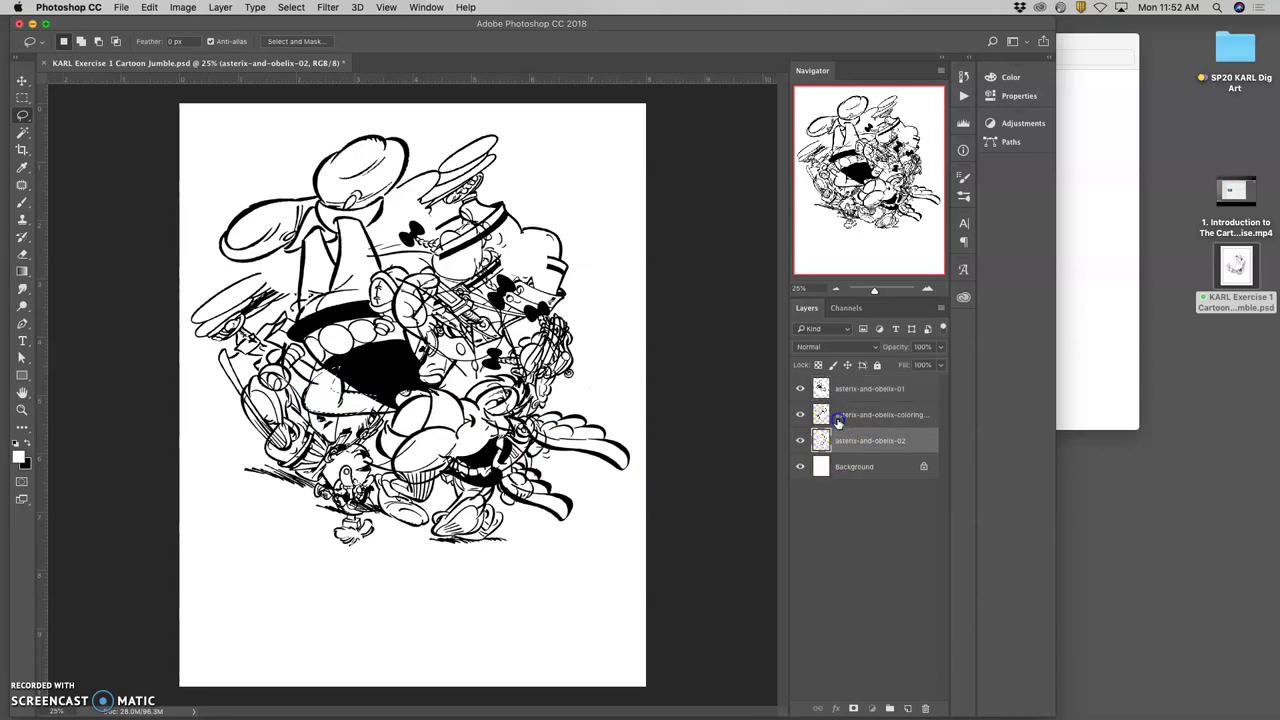
{"action": "left_click", "coordinate": [838, 418]}
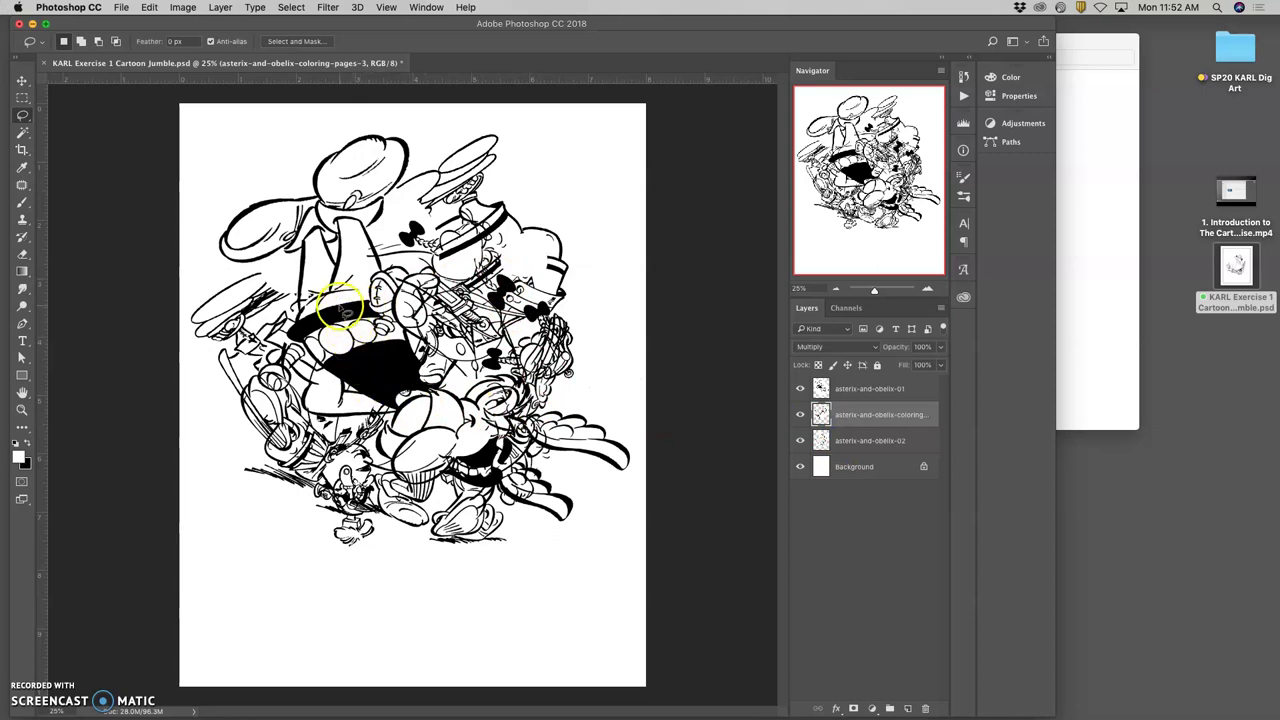
{"action": "left_click_drag", "start_coordinate": [342, 312], "coordinate": [408, 318]}
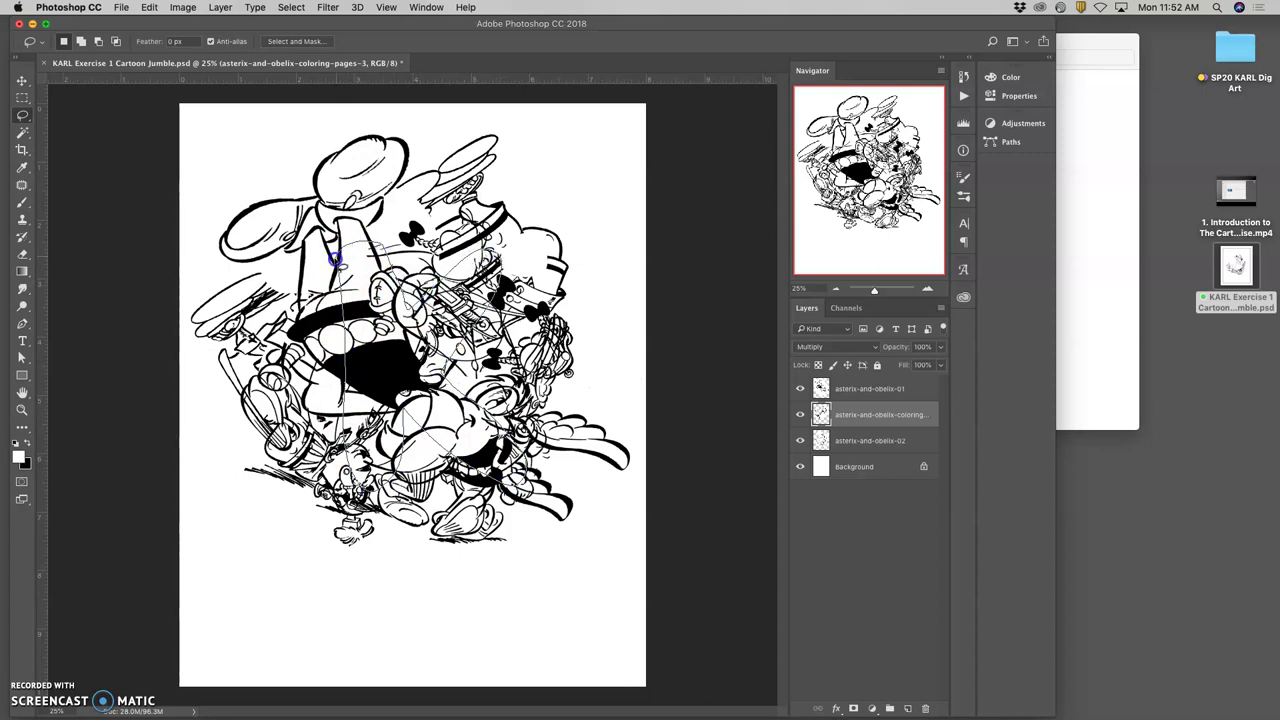
{"action": "left_click_drag", "start_coordinate": [545, 505], "coordinate": [424, 401]}
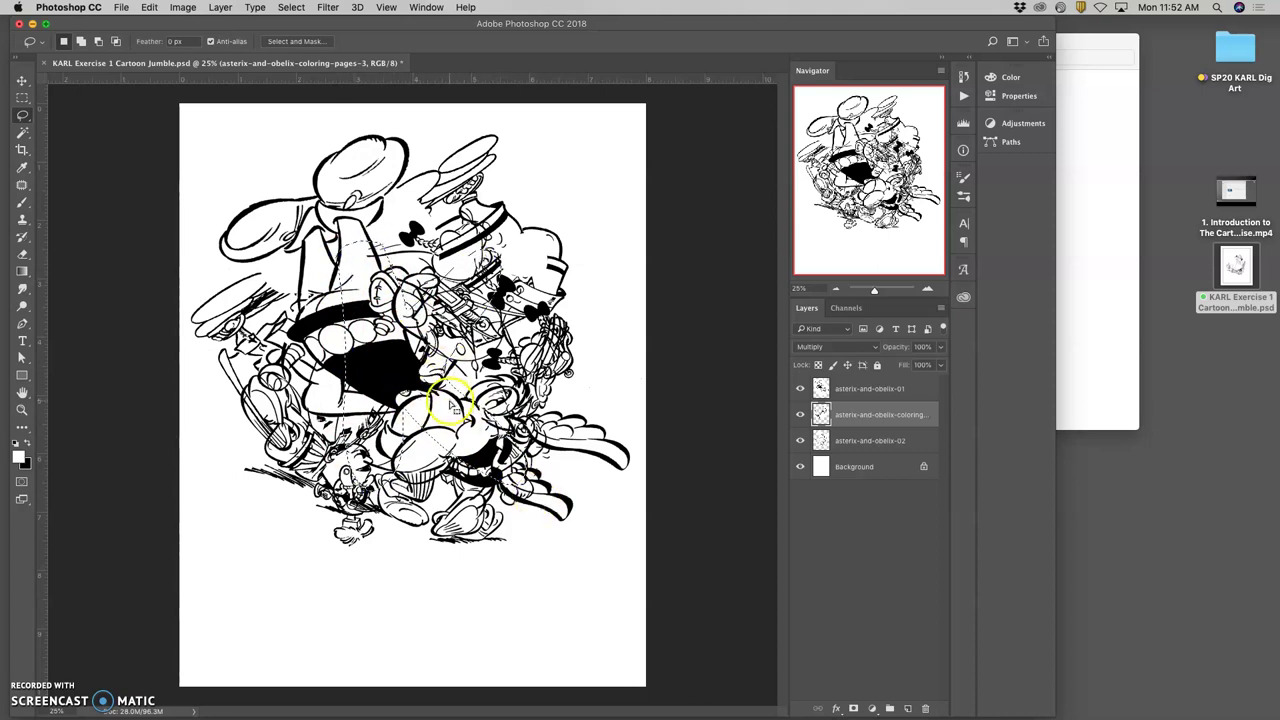
- Clear the K area on layers 01, coloring and 02, then undo the three erases
{"action": "left_click", "coordinate": [862, 390]}
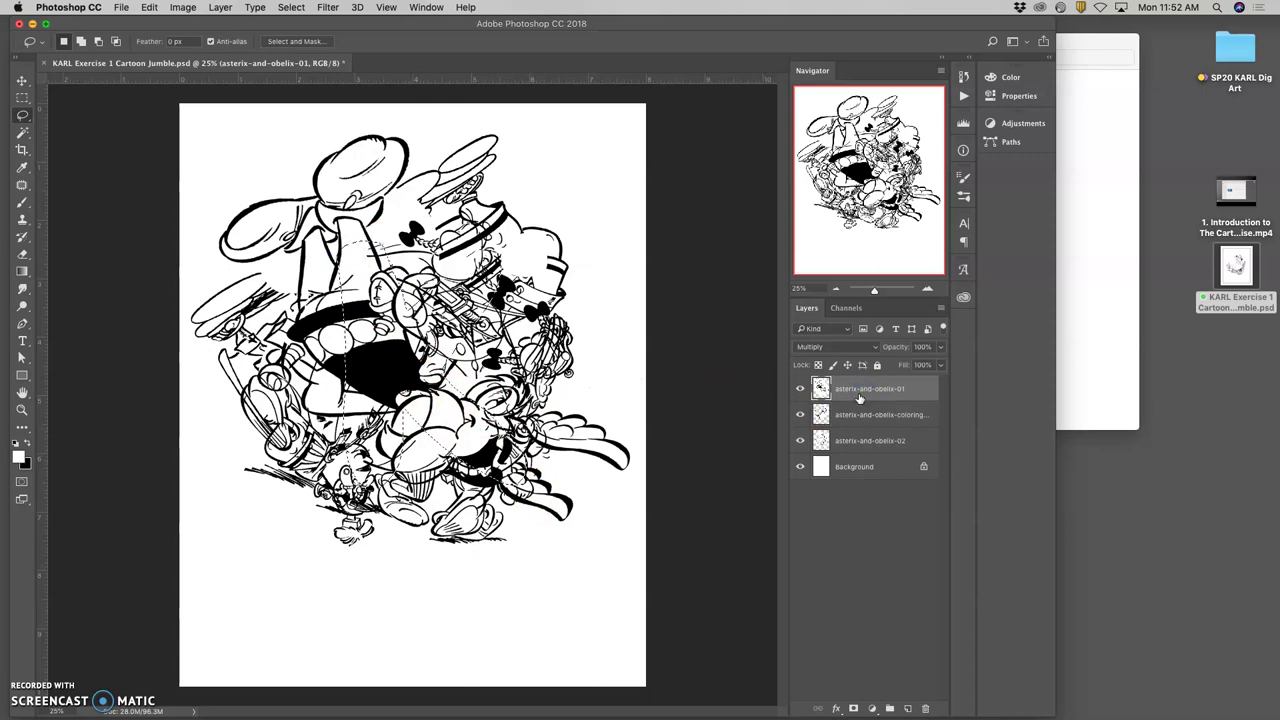
{"action": "key", "text": "Delete"}
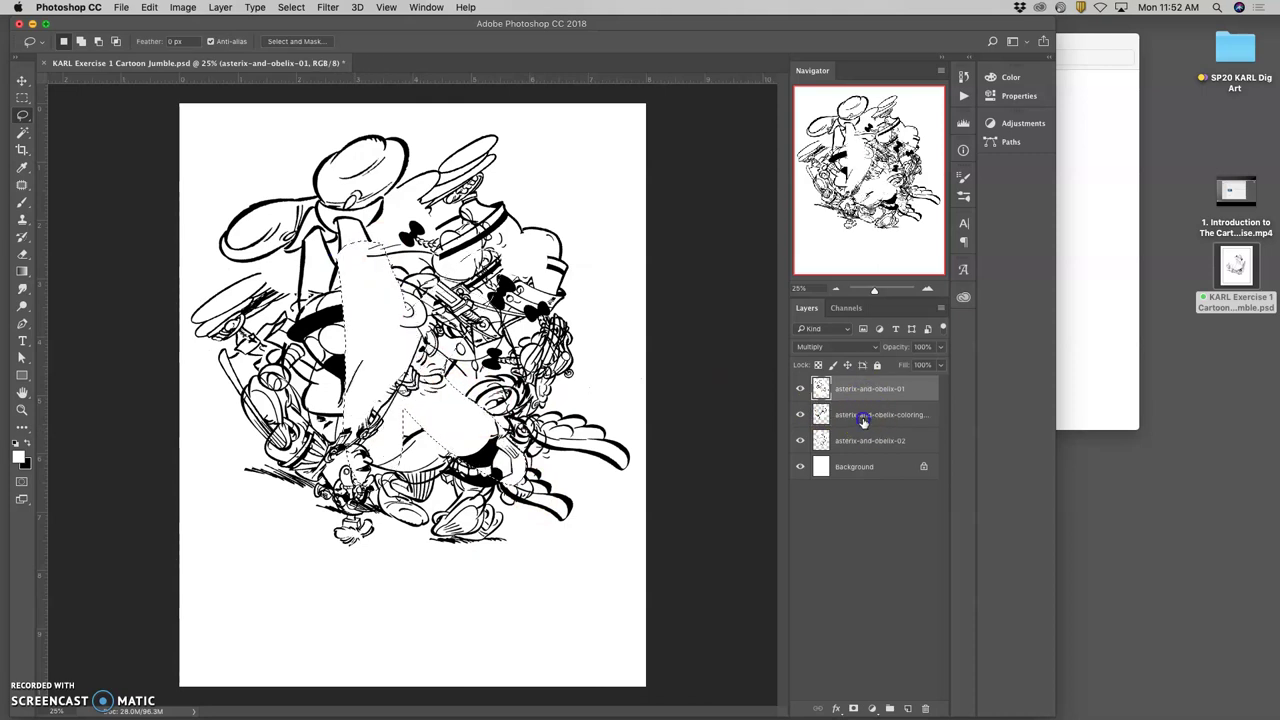
{"action": "left_click", "coordinate": [863, 420]}
{"action": "key", "text": "Delete"}
{"action": "left_click", "coordinate": [873, 443]}
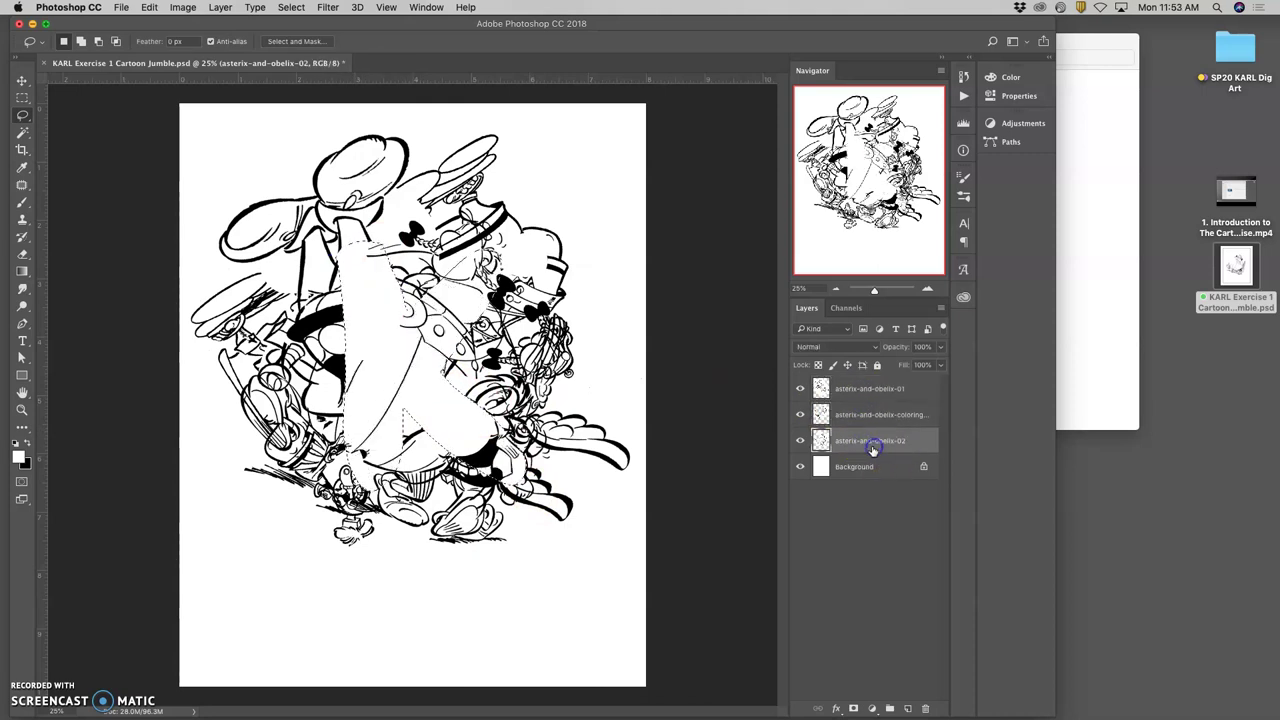
{"action": "key", "text": "Delete"}
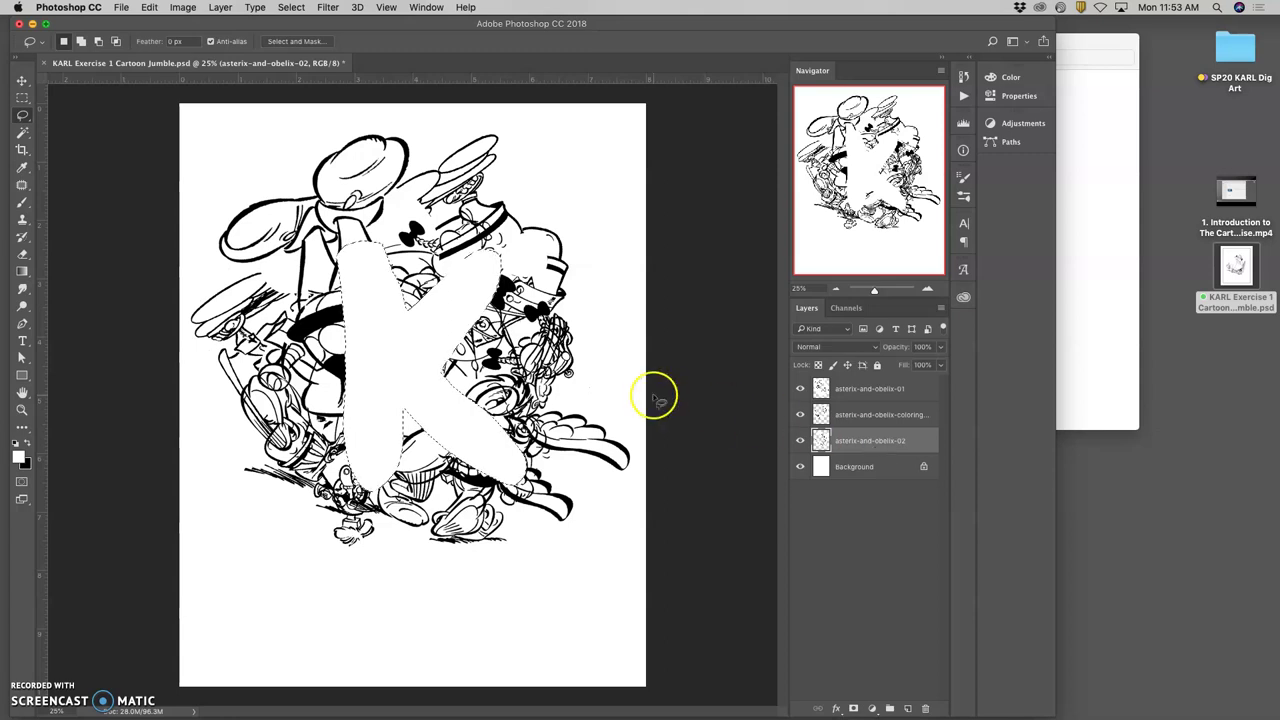
{"action": "key", "text": "ctrl+z"}
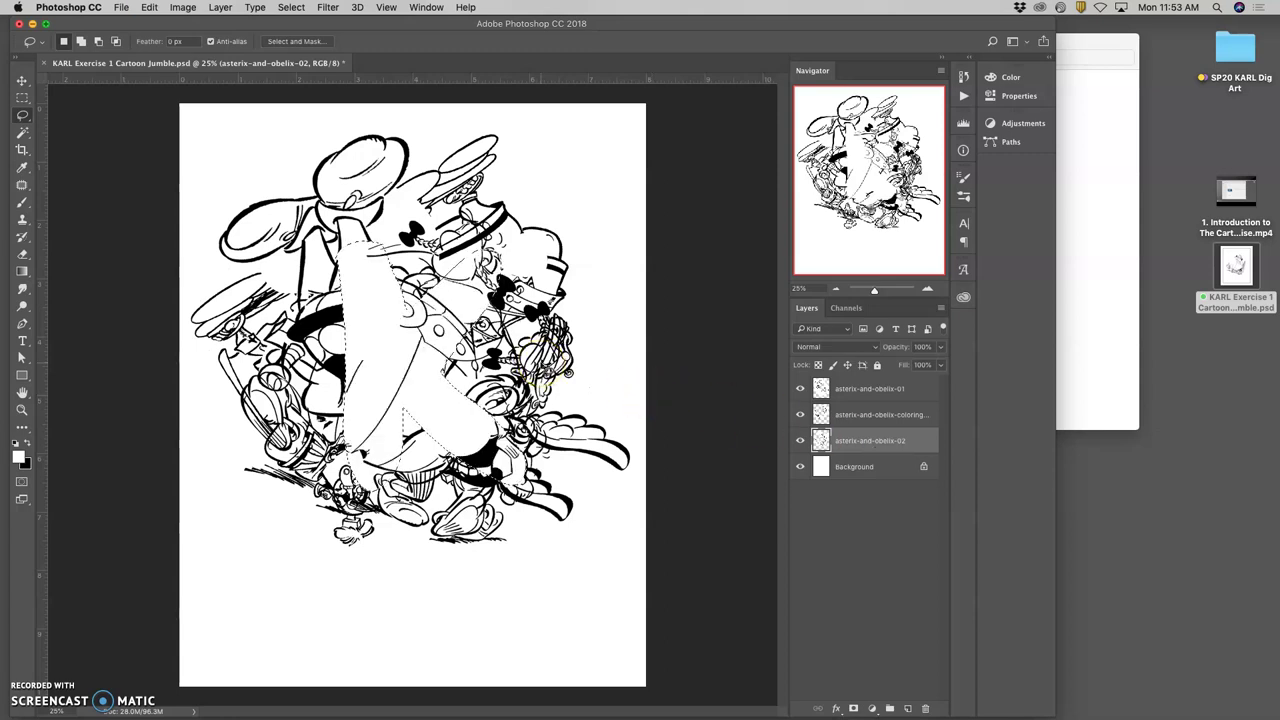
{"action": "key", "text": "ctrl+z"}
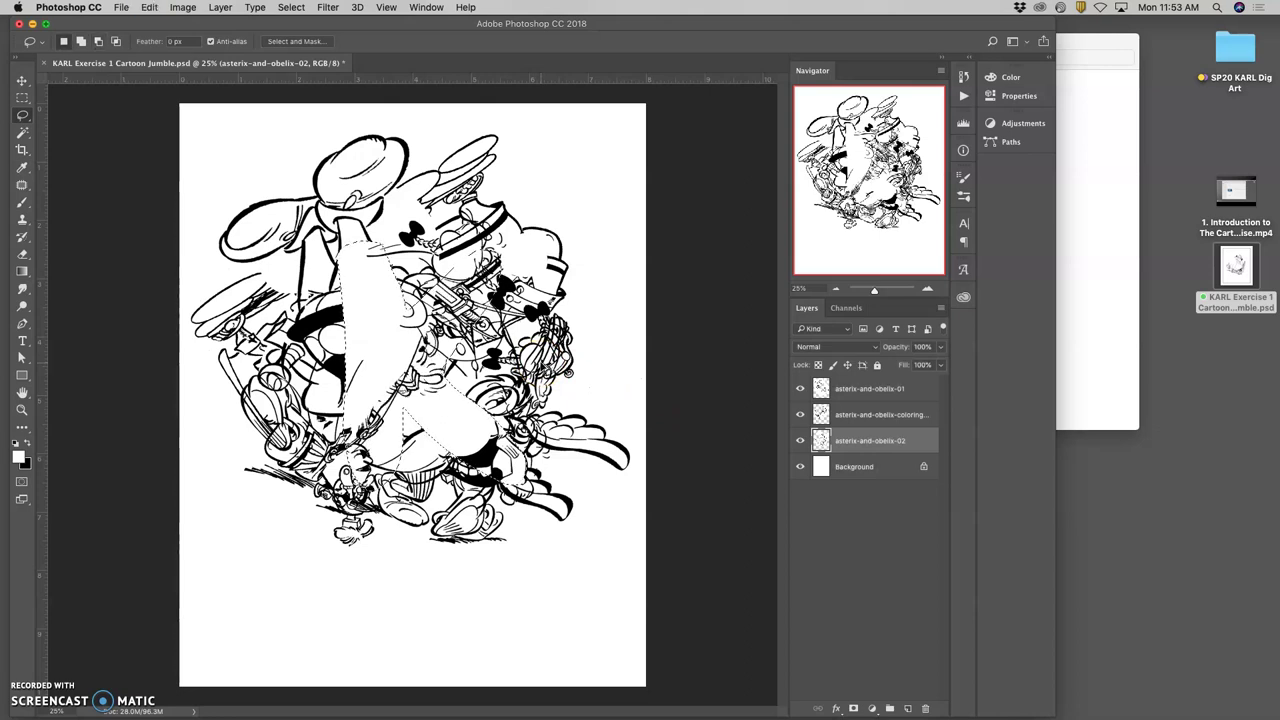
{"action": "key", "text": "ctrl+z"}
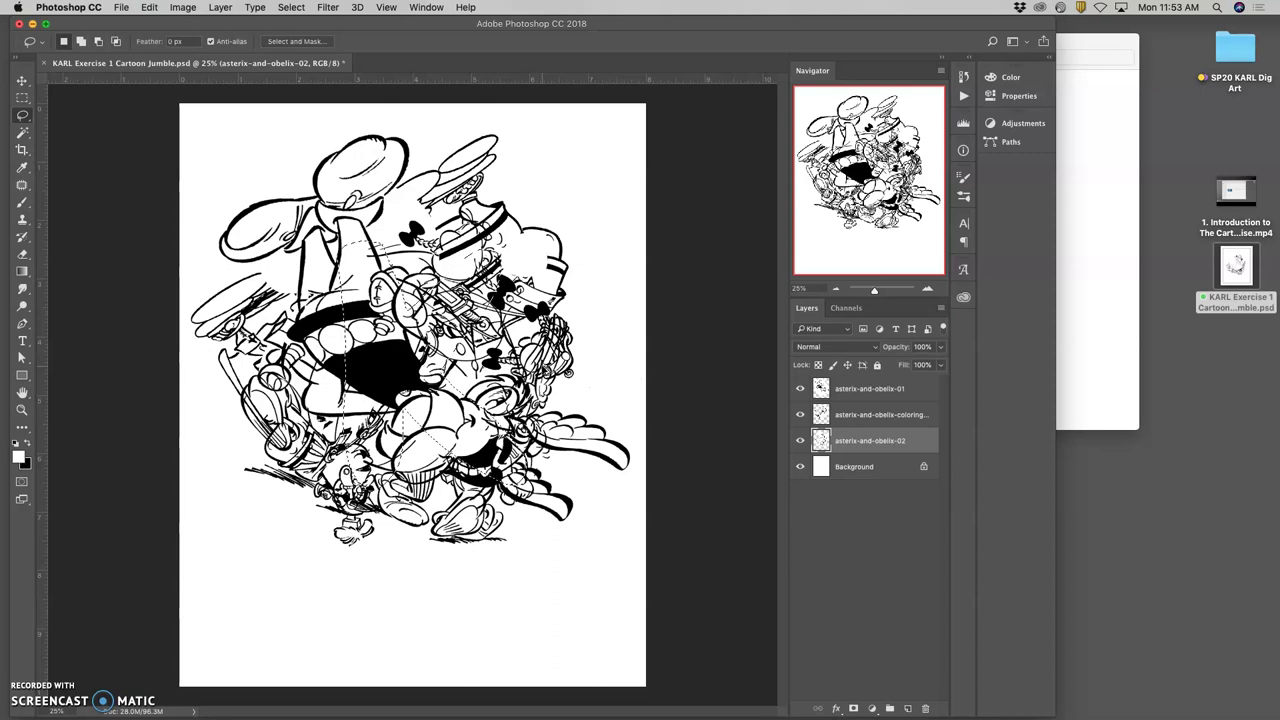
- Step back and forth through the History states between the Deselect and Clear entries
{"action": "left_click", "coordinate": [963, 77]}
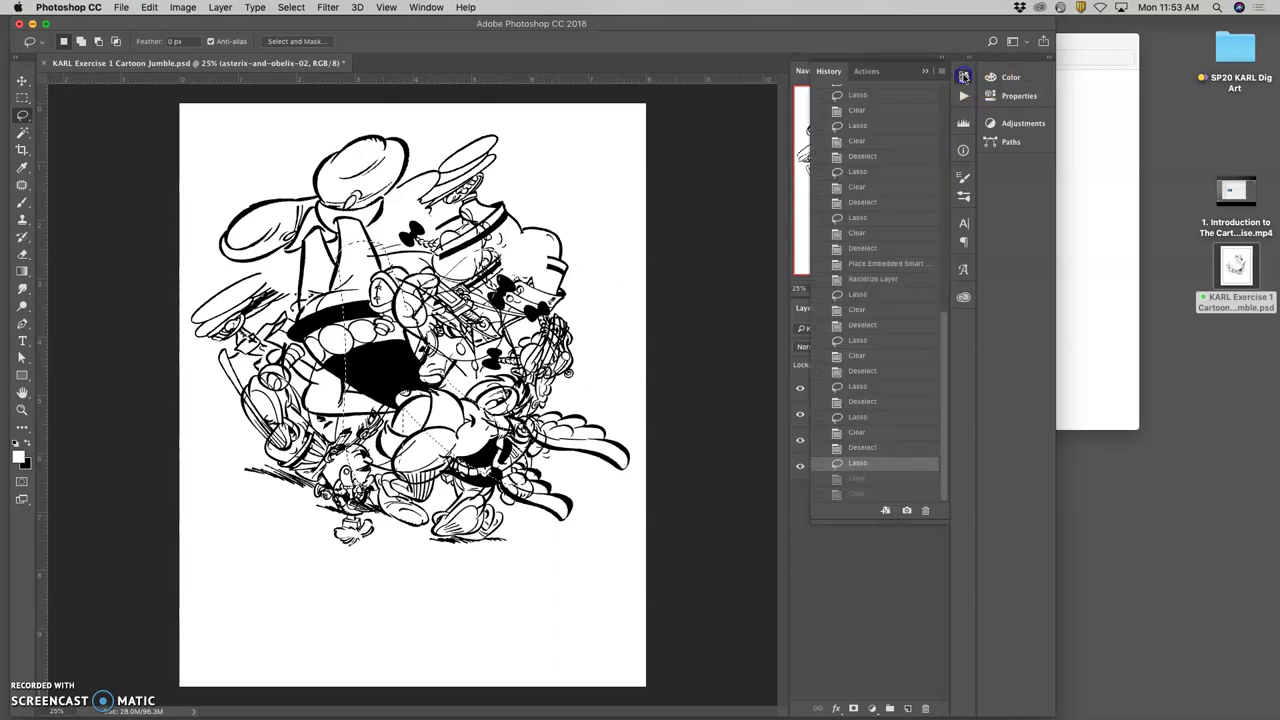
{"action": "scroll", "coordinate": [885, 372], "scroll_direction": "up", "scroll_amount": 10}
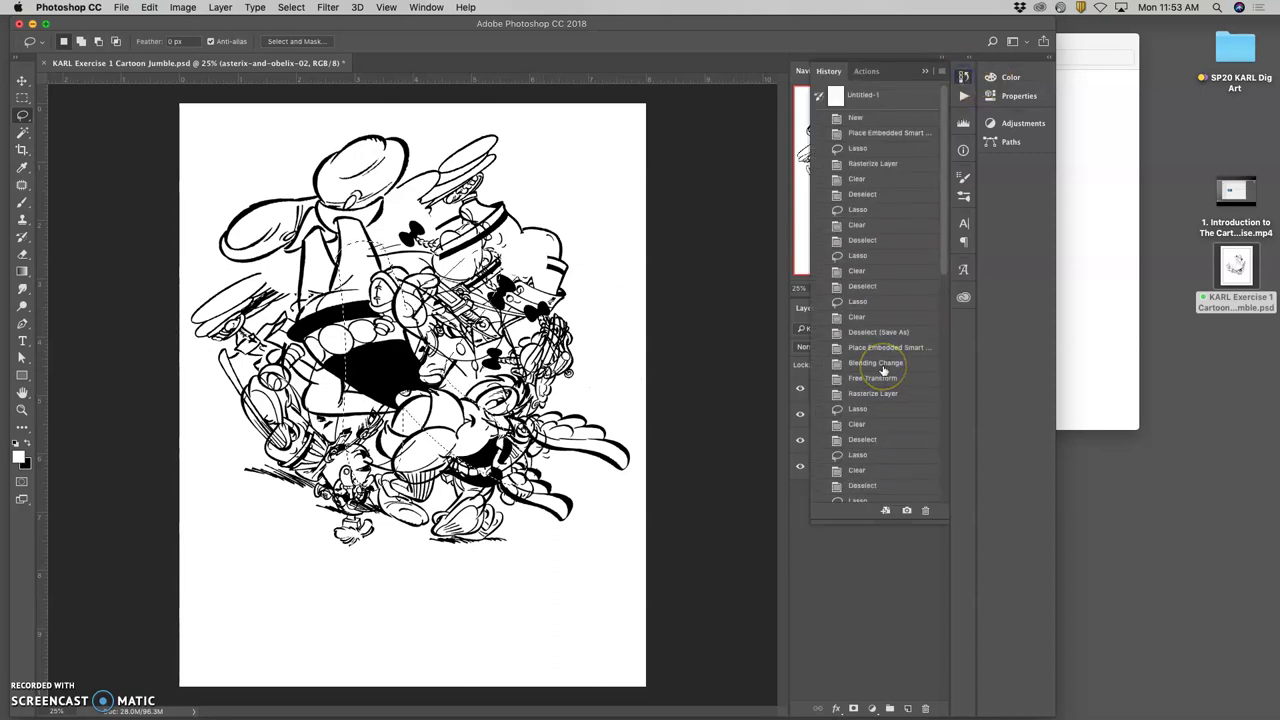
{"action": "scroll", "coordinate": [884, 372], "scroll_direction": "down", "scroll_amount": 5}
{"action": "left_click", "coordinate": [862, 448]}
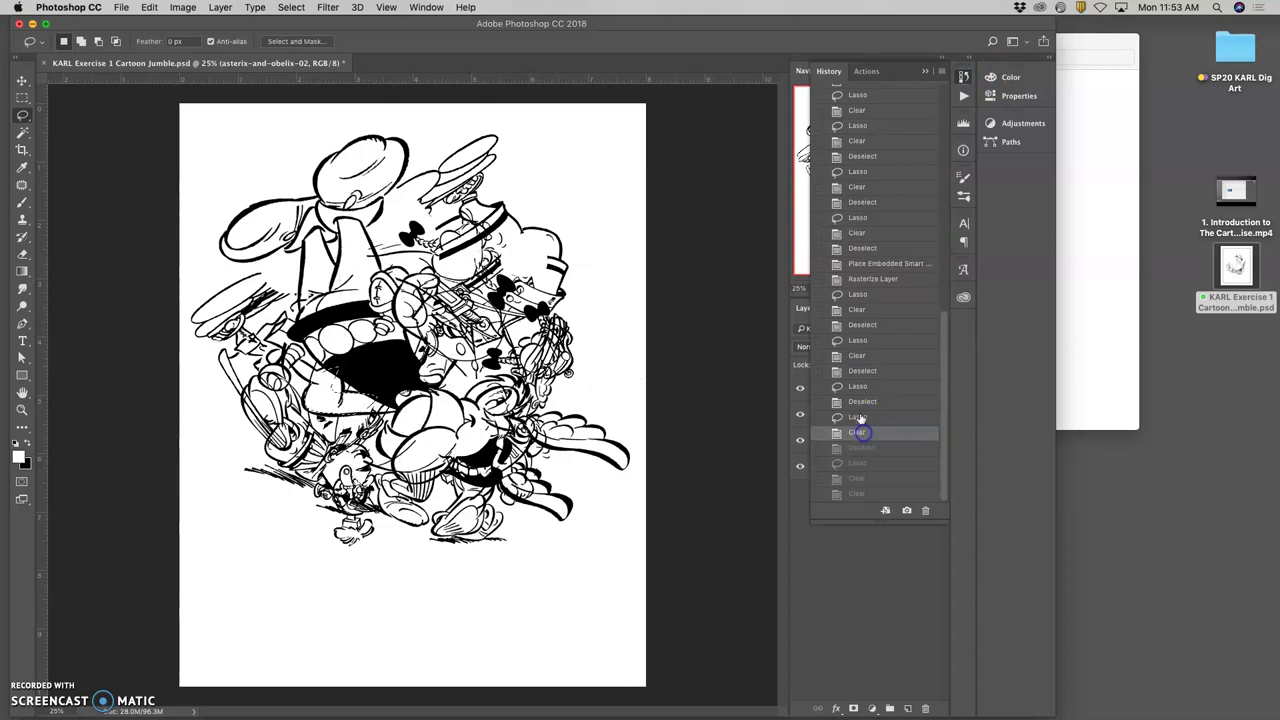
{"action": "left_click", "coordinate": [858, 416]}
{"action": "left_click", "coordinate": [857, 386]}
{"action": "left_click", "coordinate": [857, 355]}
{"action": "left_click", "coordinate": [850, 324]}
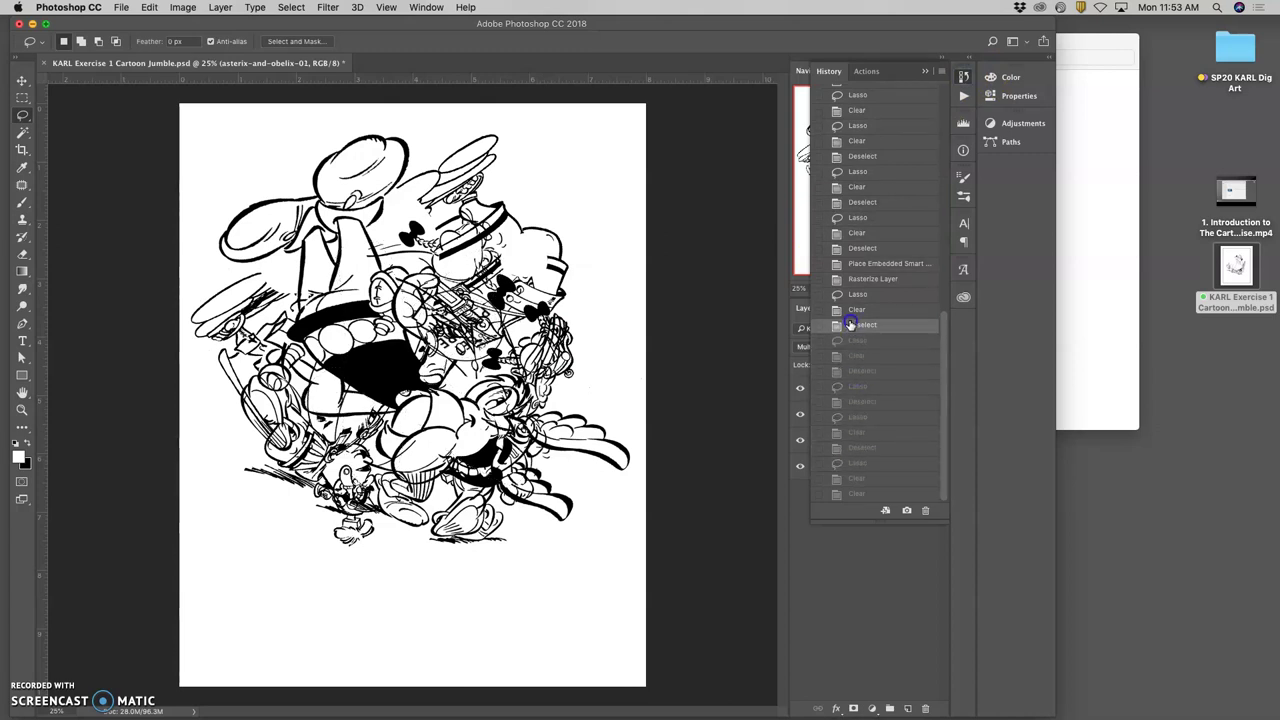
{"action": "left_click", "coordinate": [857, 386]}
{"action": "left_click", "coordinate": [857, 432]}
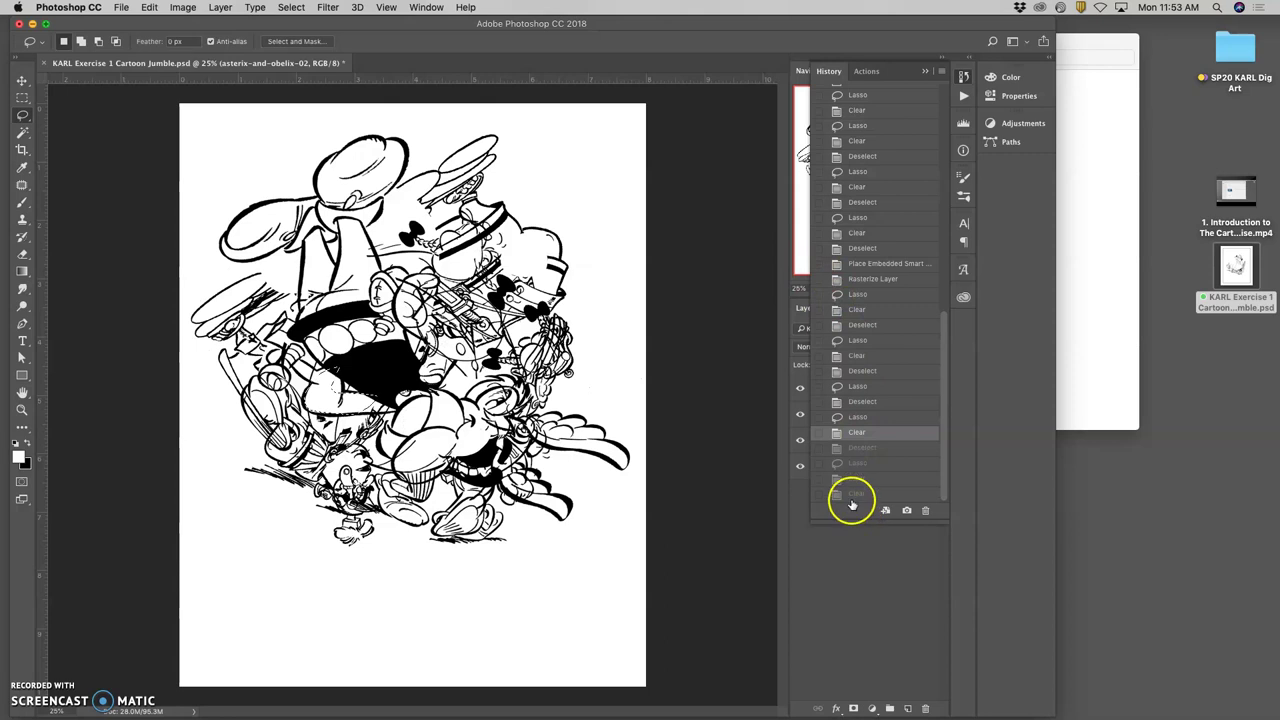
{"action": "left_click", "coordinate": [851, 498]}
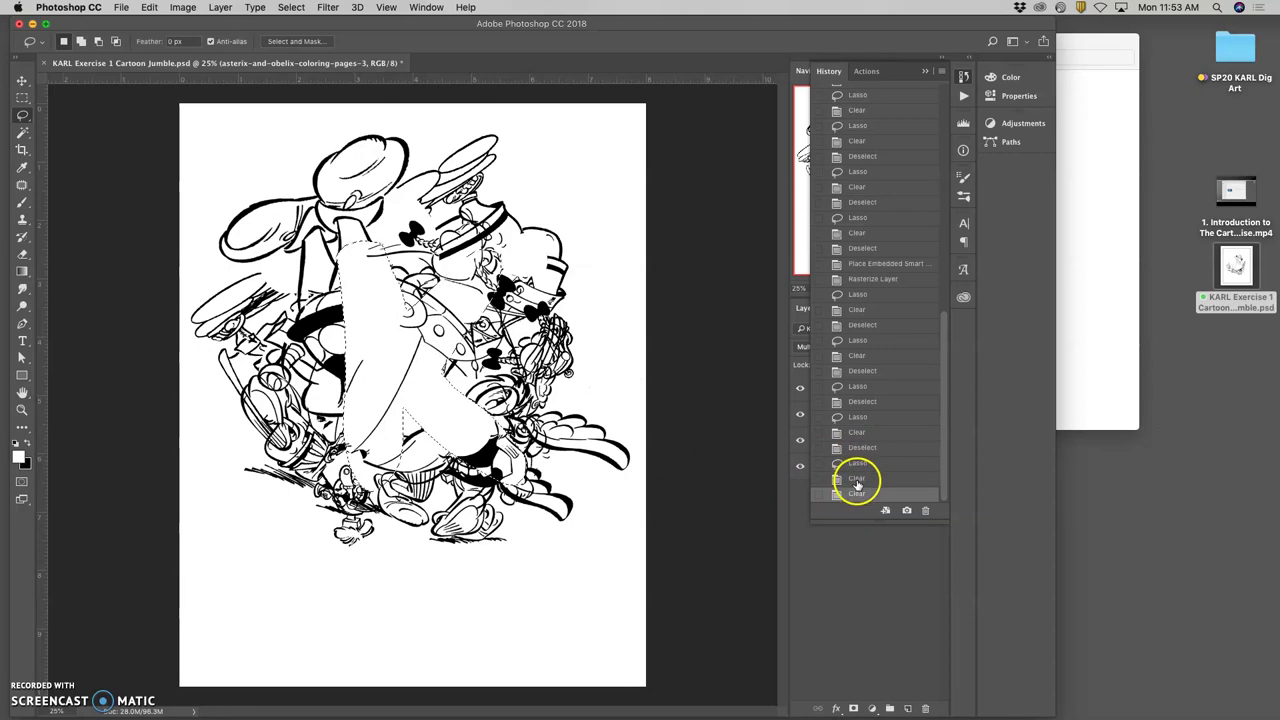
- Revert History to before the K erases and deselect, keeping the jumble intact
{"action": "left_click", "coordinate": [858, 463]}
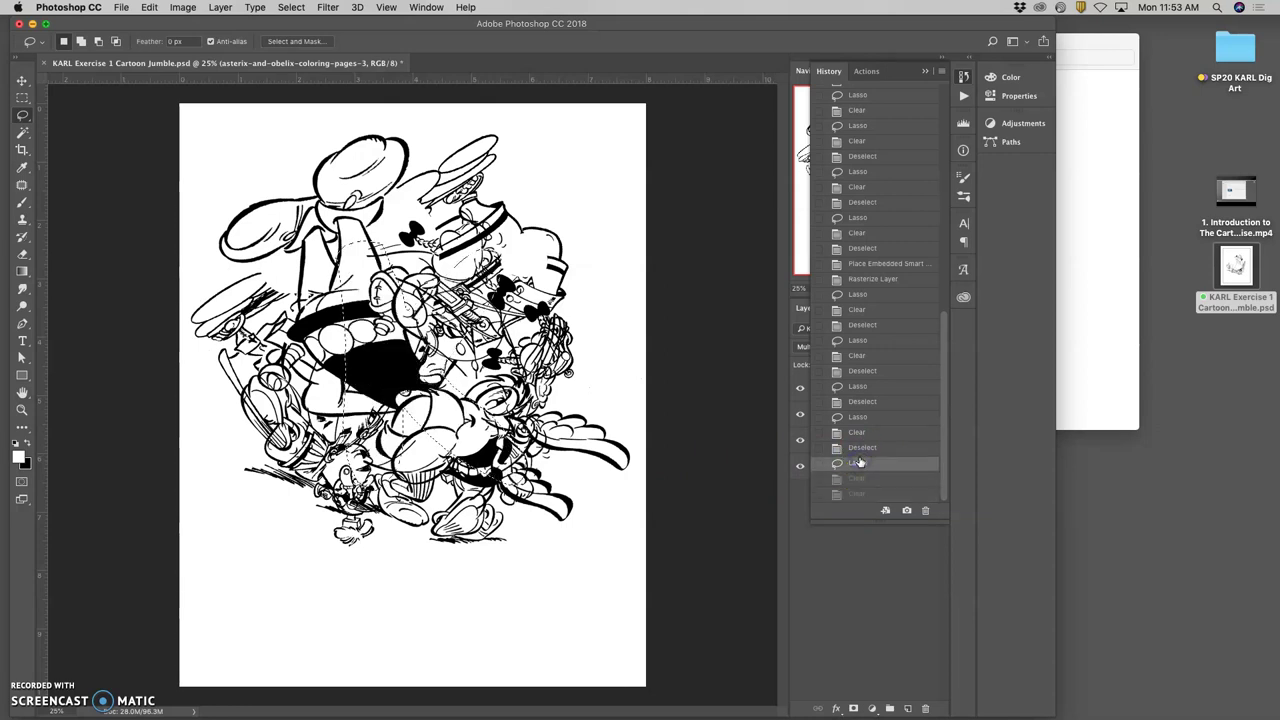
{"action": "left_click", "coordinate": [646, 452]}
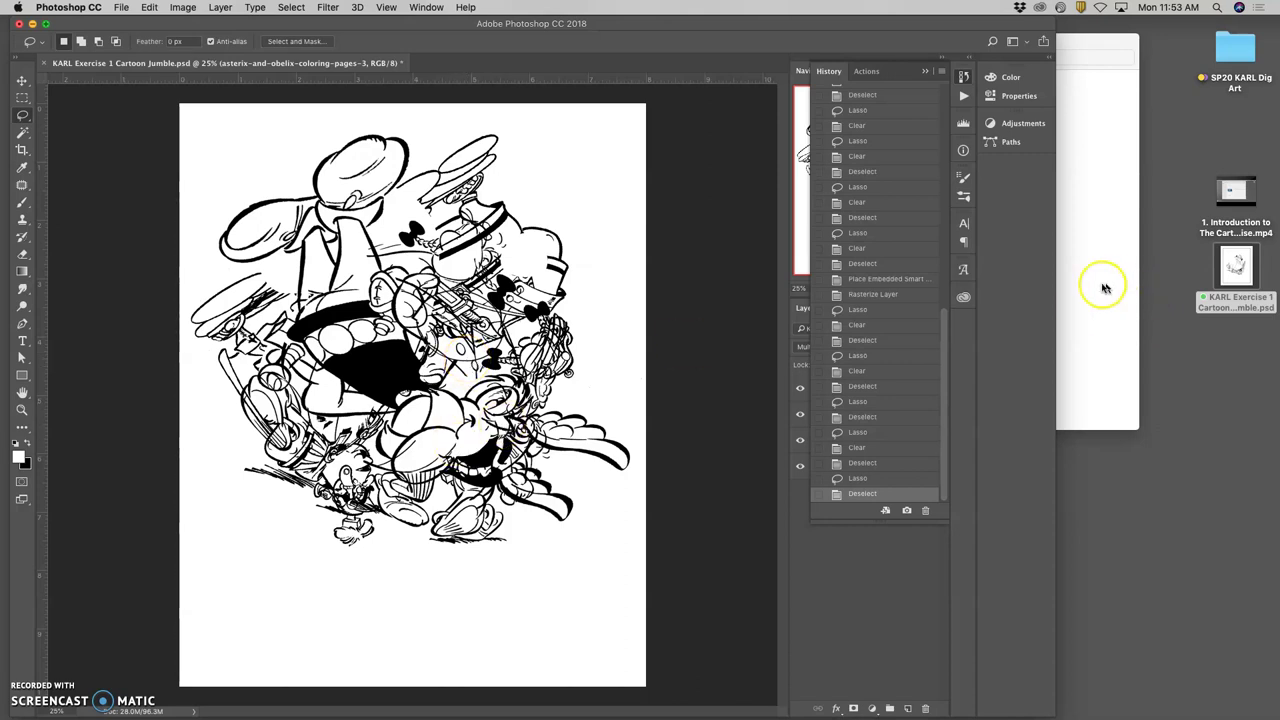
{"action": "left_click", "coordinate": [1103, 288]}
{"action": "left_click", "coordinate": [955, 477]}
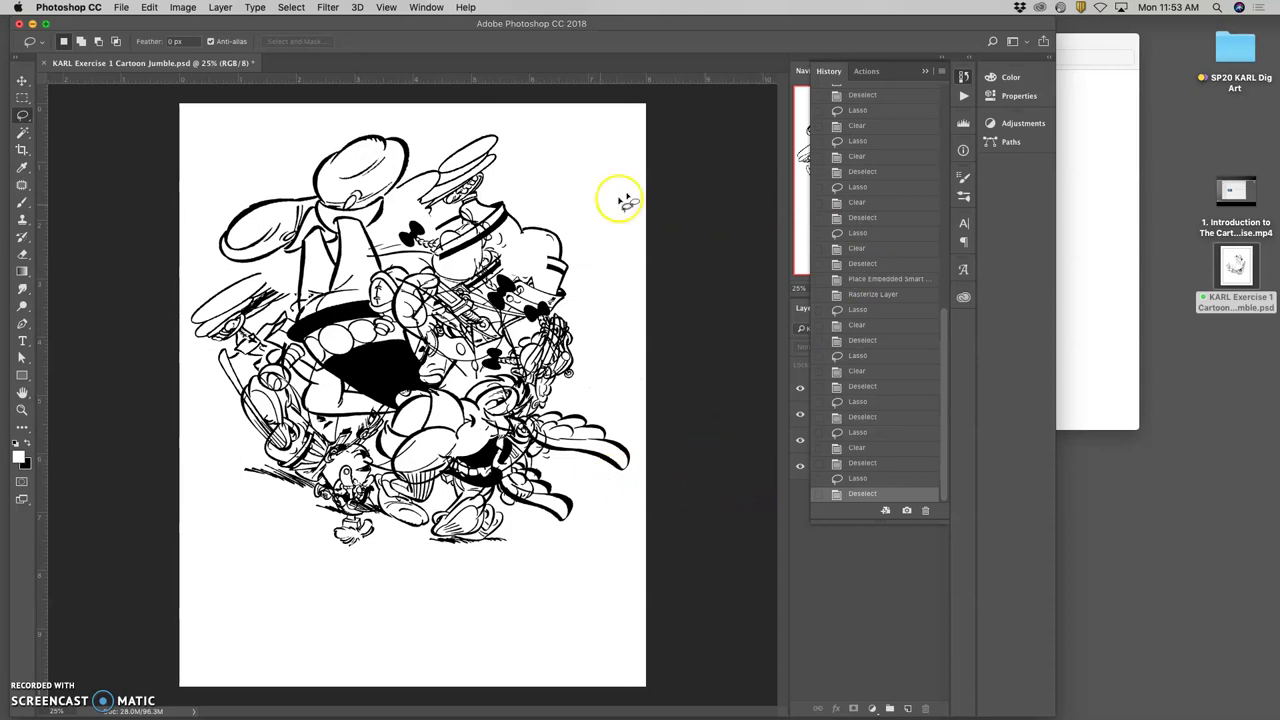
- Collapse History, hide the top three layers and make asterix-and-obelix-01 active
{"action": "left_click", "coordinate": [925, 71]}
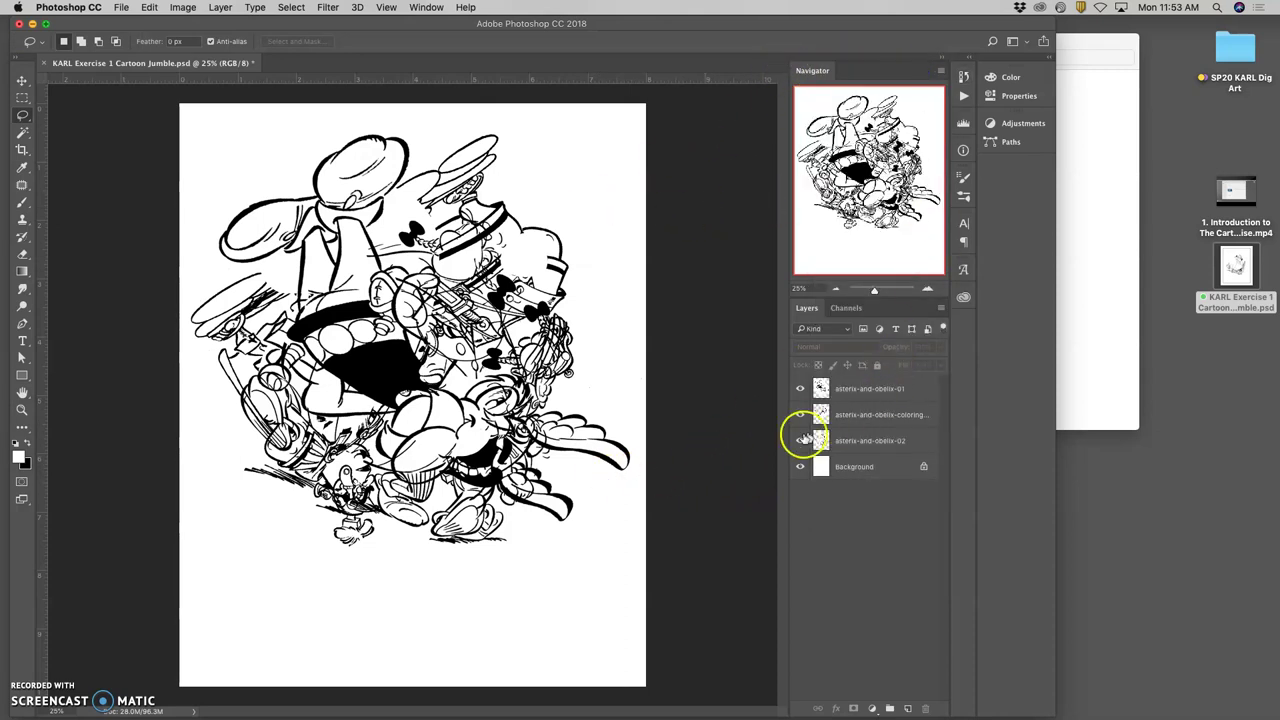
{"action": "mouse_move", "coordinate": [799, 440]}
{"action": "left_mouse_down"}
{"action": "mouse_move", "coordinate": [801, 399]}
{"action": "mouse_move", "coordinate": [800, 440]}
{"action": "left_mouse_up"}
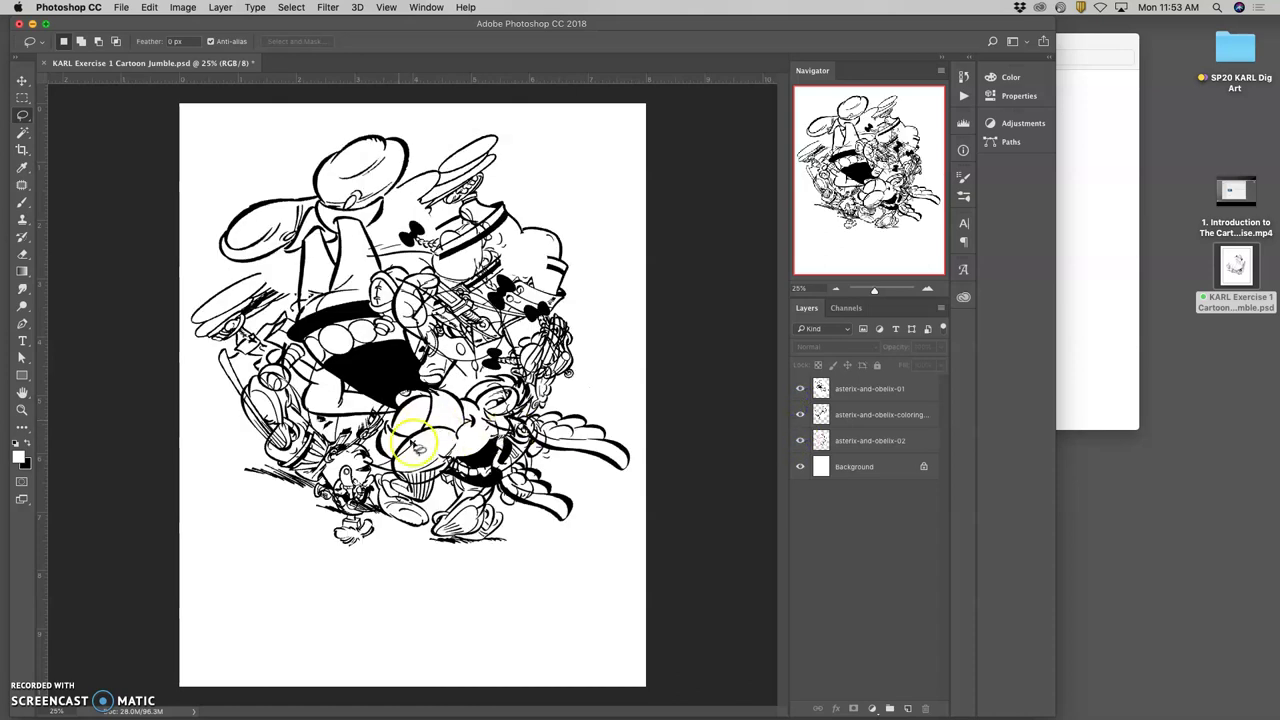
{"action": "left_click", "coordinate": [870, 392]}
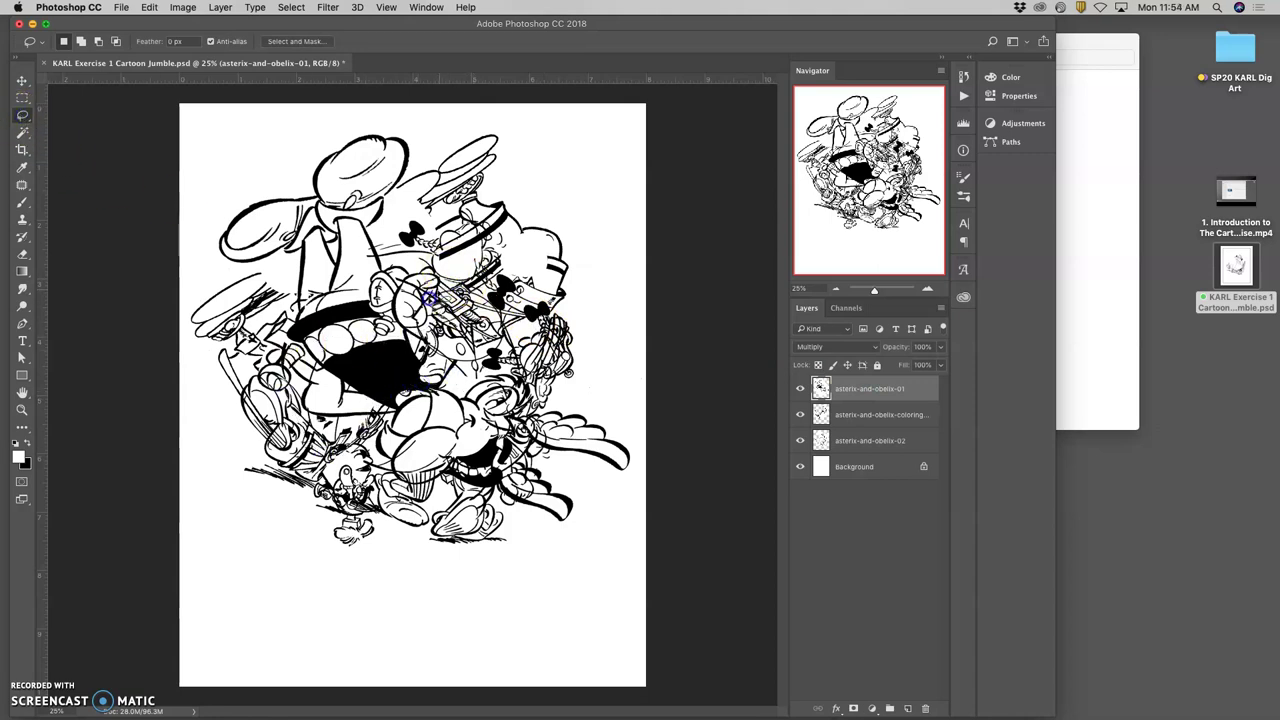
- Lasso and erase patches over the central figures on layer 01
{"action": "mouse_move", "coordinate": [400, 330]}
{"action": "left_mouse_down"}
{"action": "mouse_move", "coordinate": [468, 415]}
{"action": "mouse_move", "coordinate": [467, 373]}
{"action": "left_mouse_up"}
{"action": "mouse_move", "coordinate": [465, 375]}
{"action": "left_mouse_down"}
{"action": "mouse_move", "coordinate": [365, 452]}
{"action": "mouse_move", "coordinate": [338, 266]}
{"action": "left_mouse_up"}
{"action": "left_click_drag", "start_coordinate": [268, 299], "coordinate": [380, 291]}
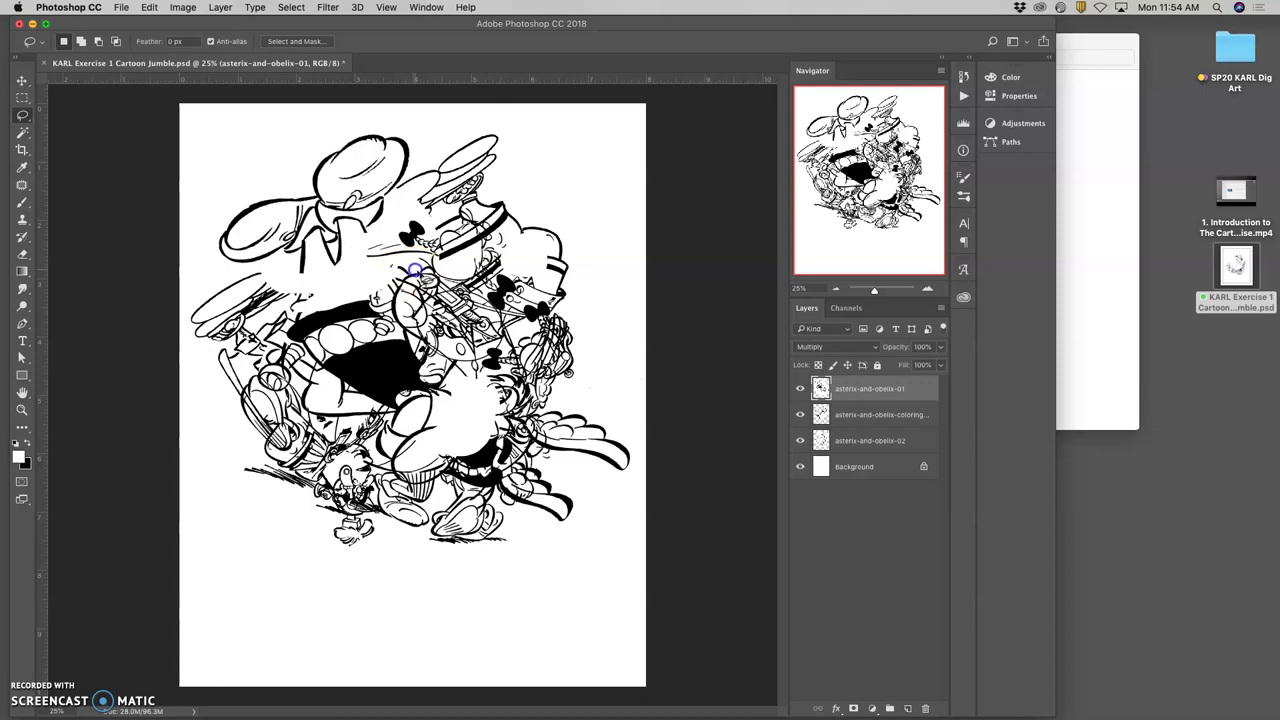
{"action": "left_click_drag", "start_coordinate": [397, 267], "coordinate": [505, 335]}
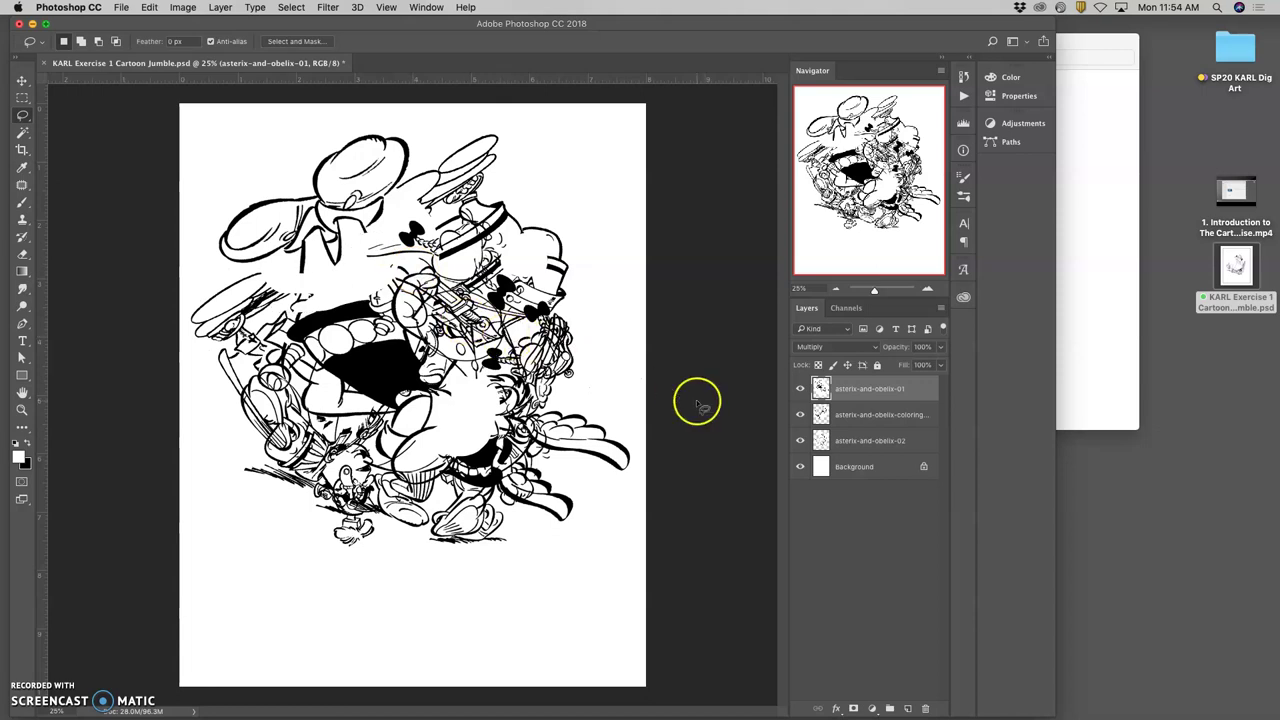
{"action": "left_click", "coordinate": [1069, 350]}
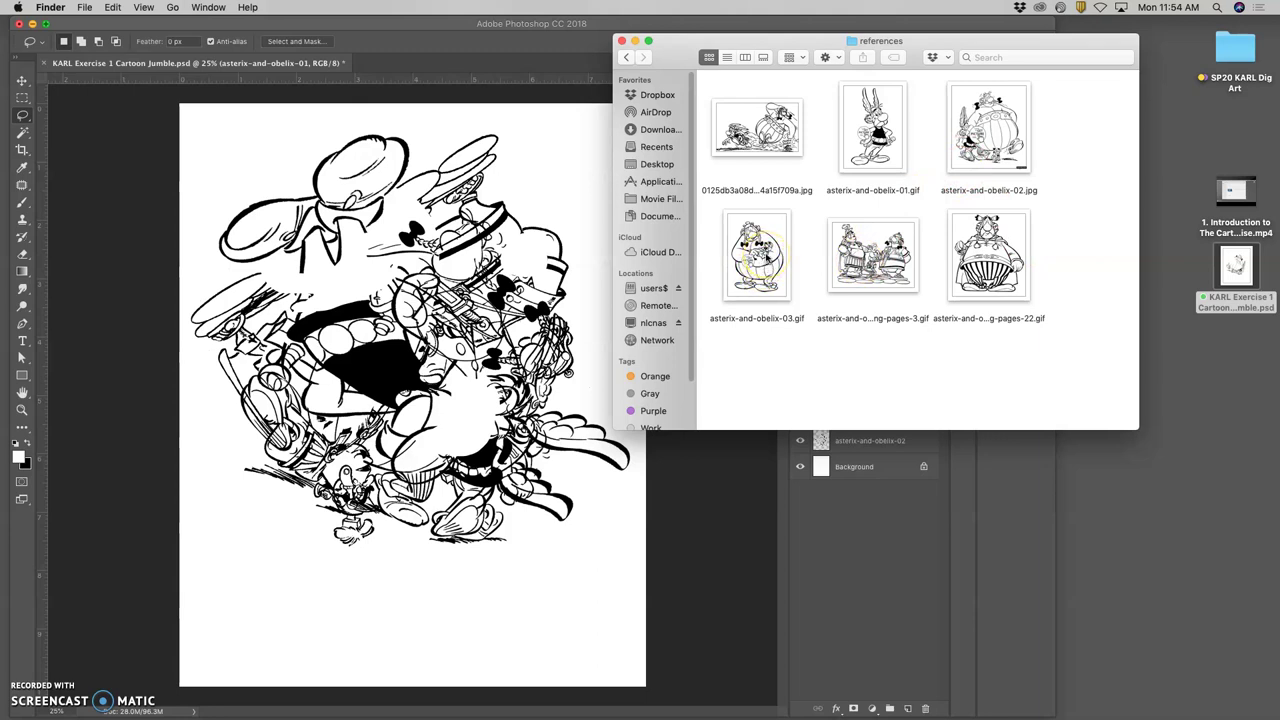
- Drag asterix-and-obelix-coloring-pages-22.gif from Finder onto the Photoshop collage canvas
{"action": "left_click_drag", "start_coordinate": [988, 255], "coordinate": [453, 323]}
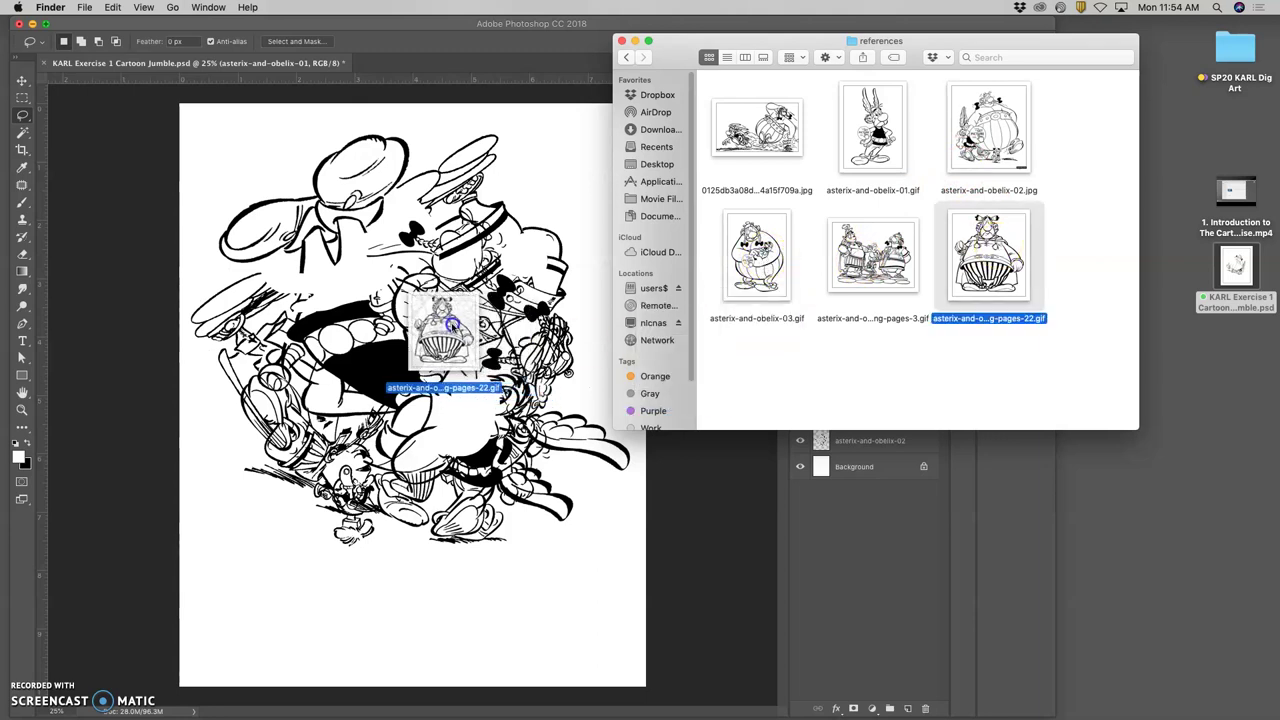